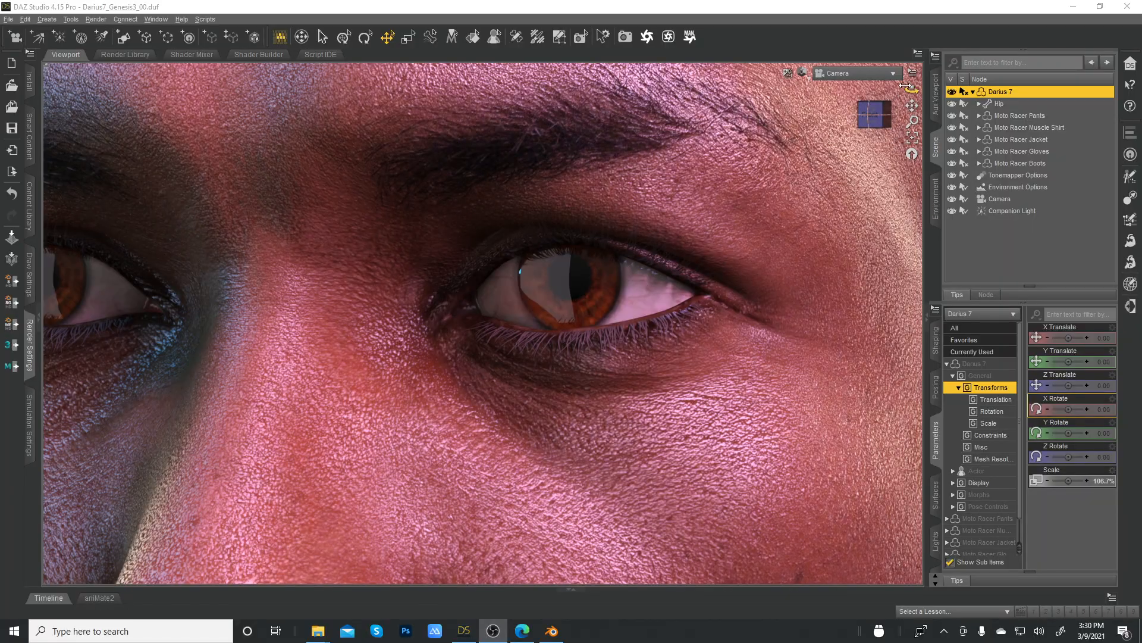
pyautogui.moveTo(906, 86); pyautogui.dragTo(911, 89)
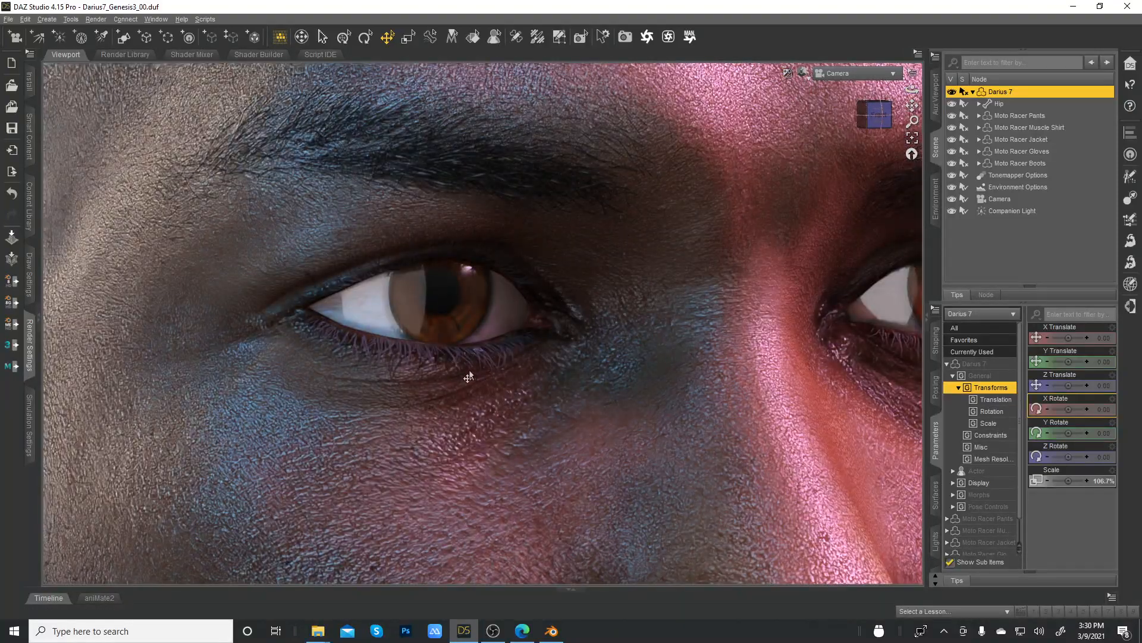
pyautogui.moveTo(912, 90); pyautogui.dragTo(885, 95)
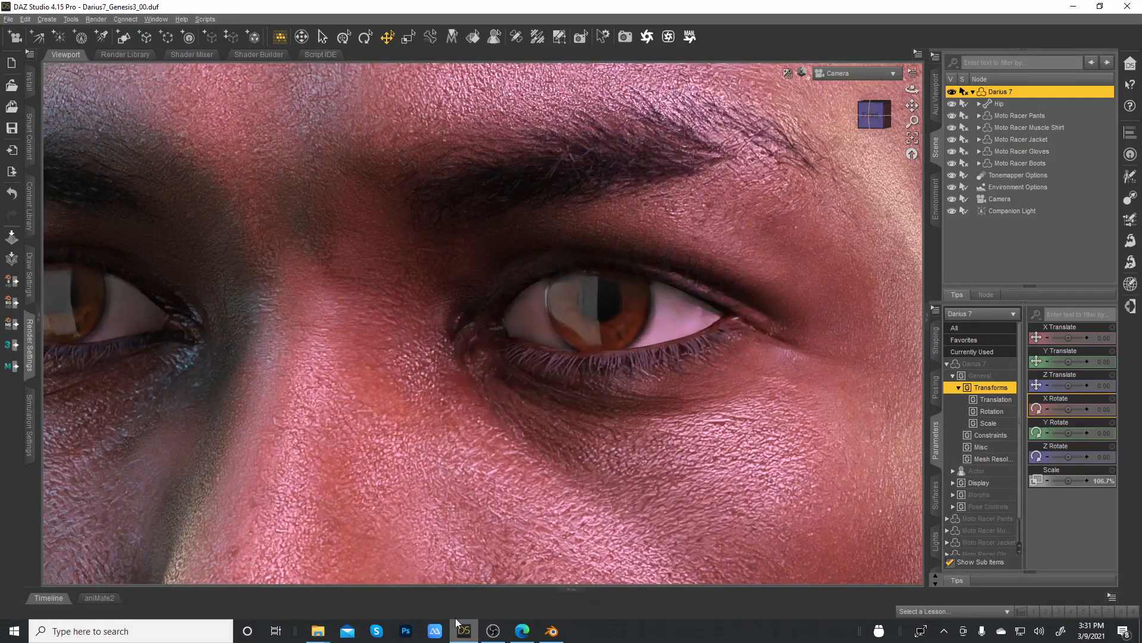
# Switch to Edge and review the creator's YouTube channel, Patreon, Instagram and website, plus the viewer comments on the DAZ To Blender Bridge video
pyautogui.click(523, 630)
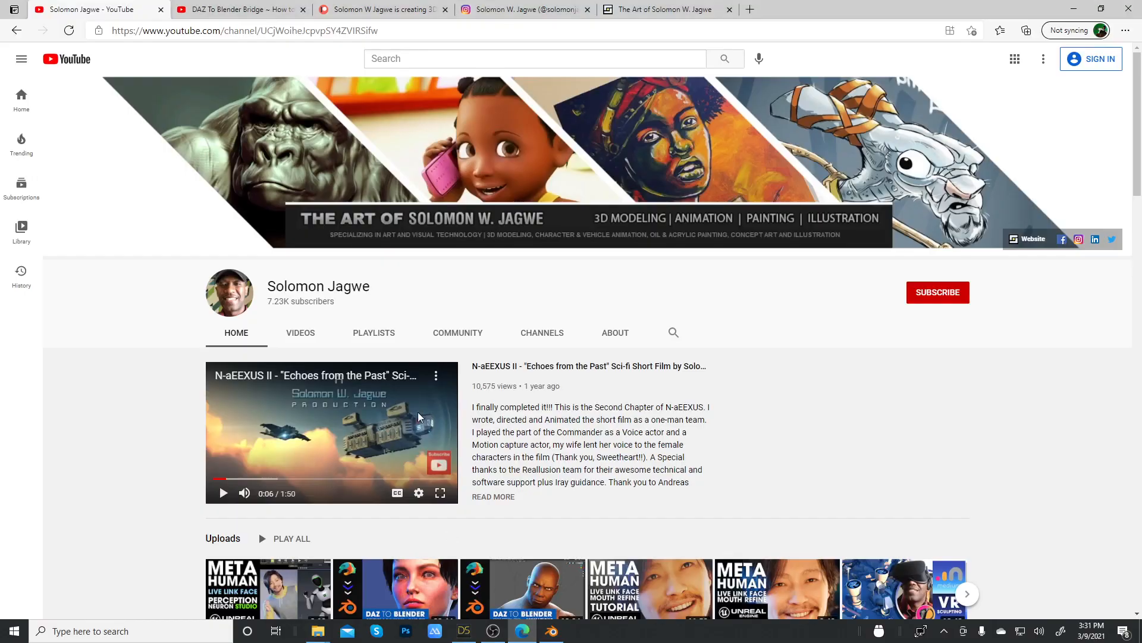
pyautogui.click(237, 13)
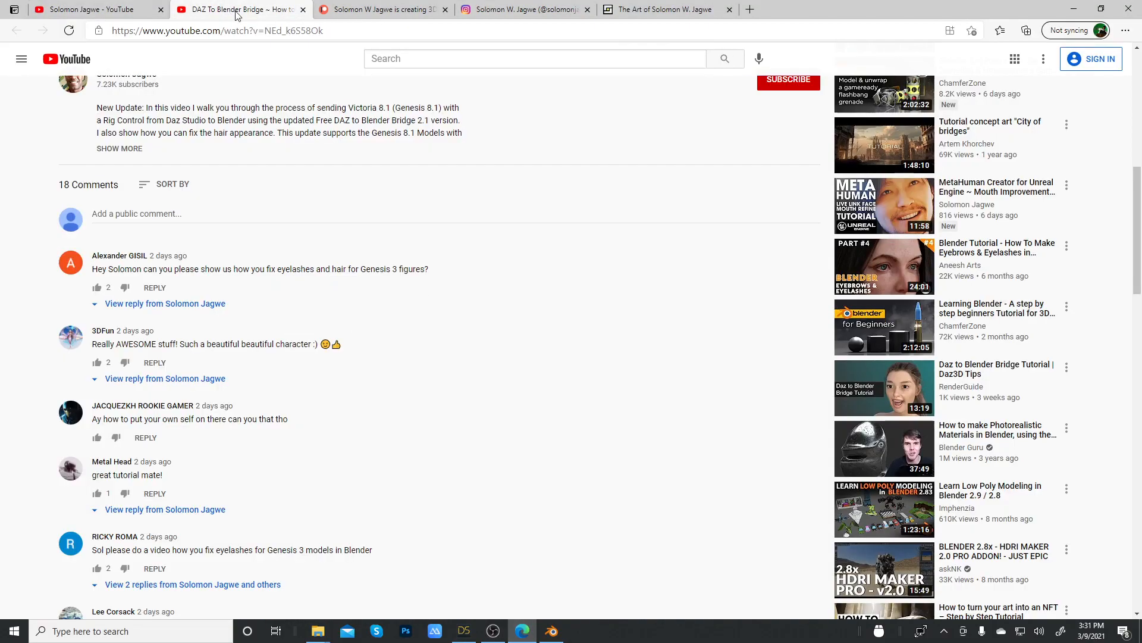
pyautogui.click(113, 10)
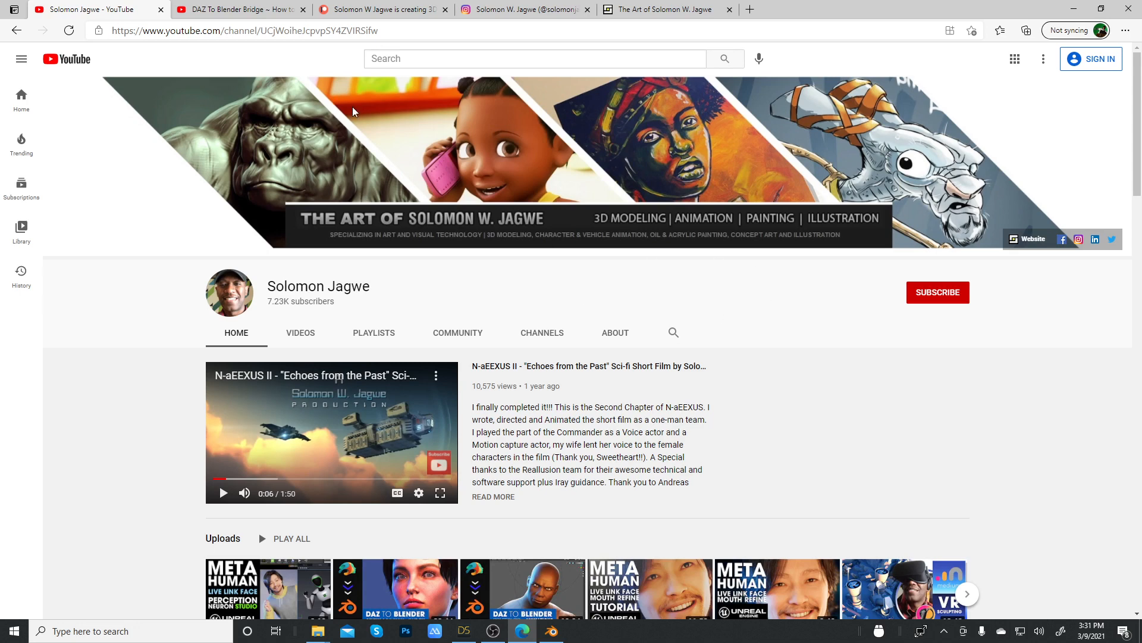
pyautogui.click(383, 14)
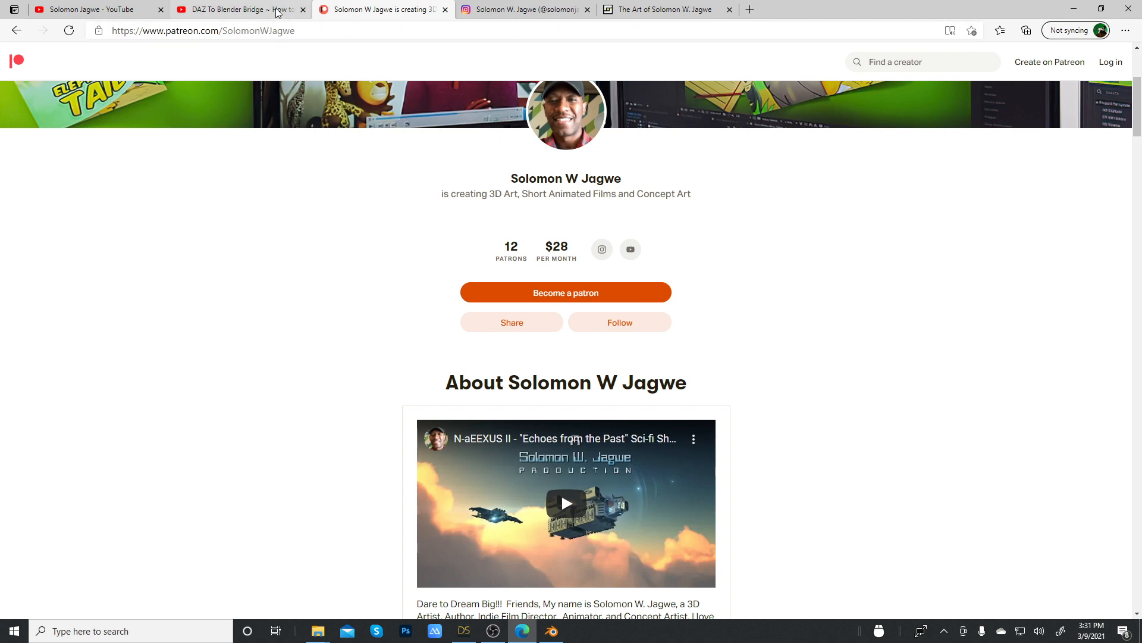
pyautogui.click(525, 12)
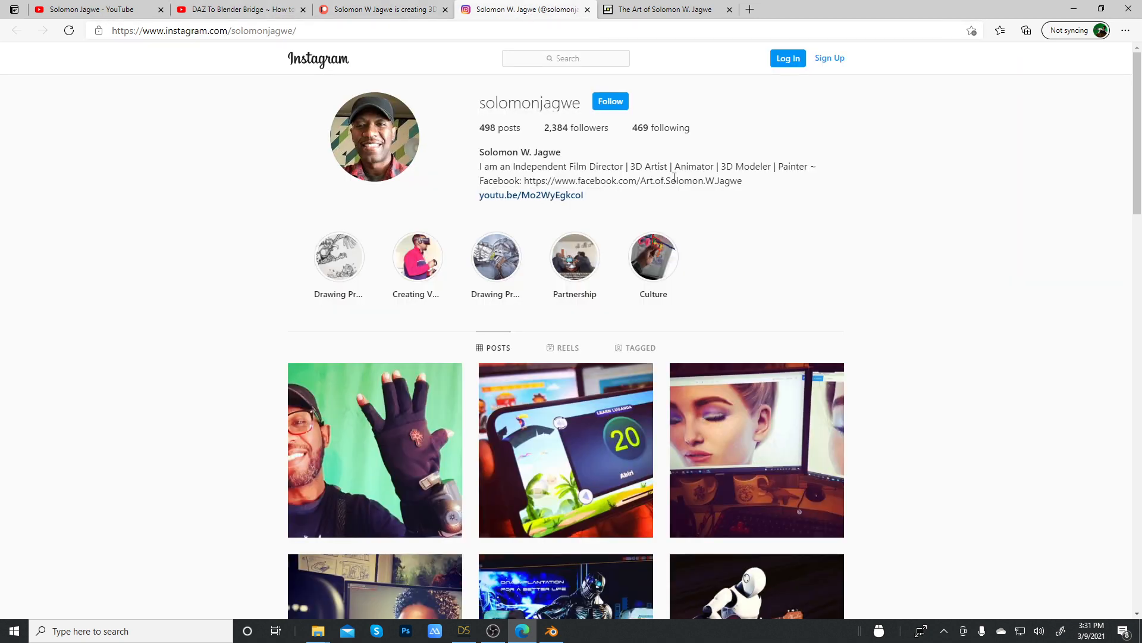
pyautogui.click(658, 5)
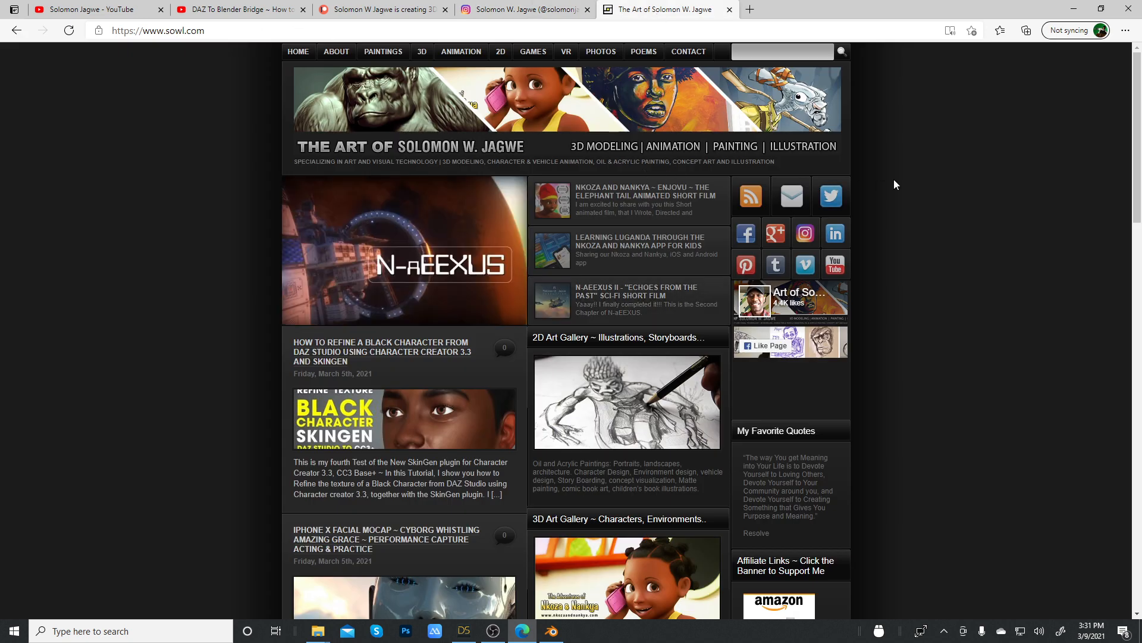
pyautogui.click(249, 10)
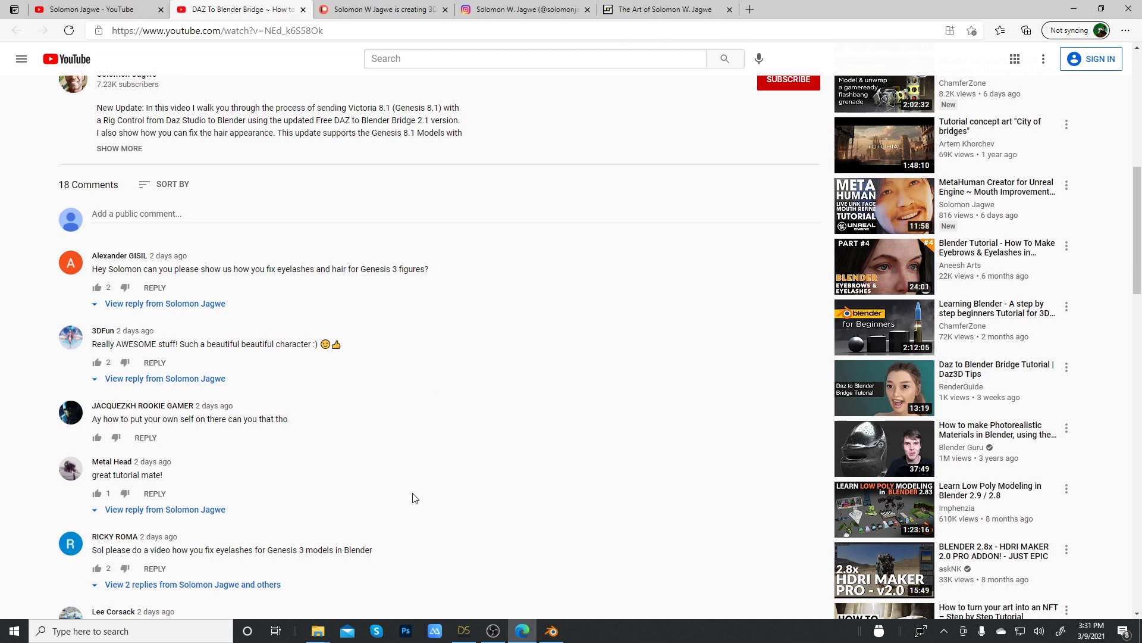
pyautogui.scroll(-2, 399, 487)
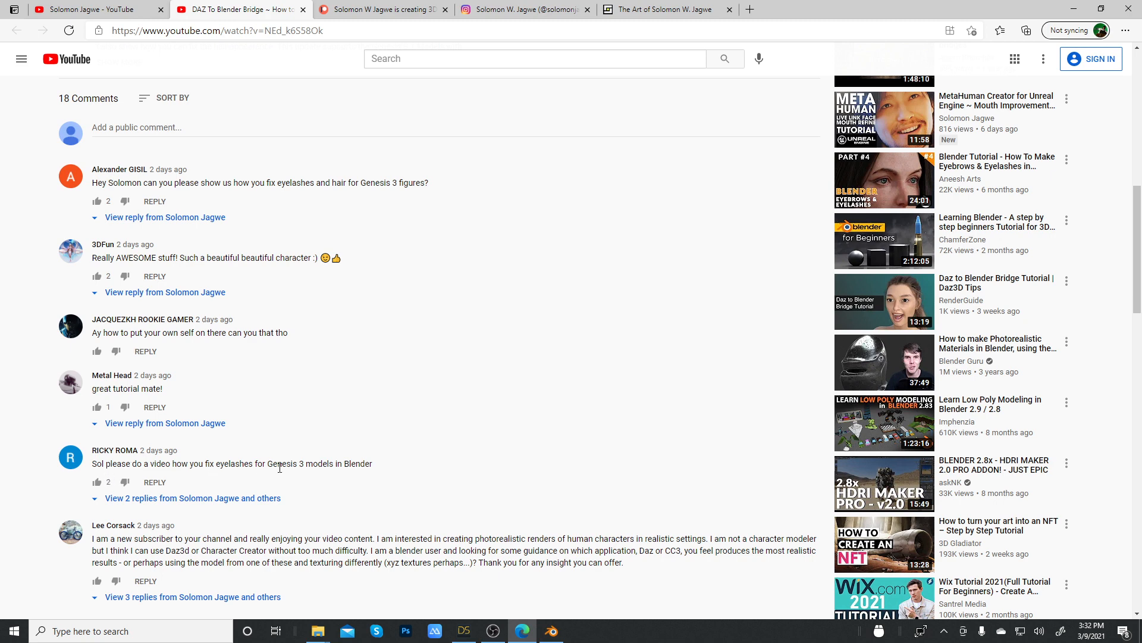
pyautogui.scroll(7, 416, 467)
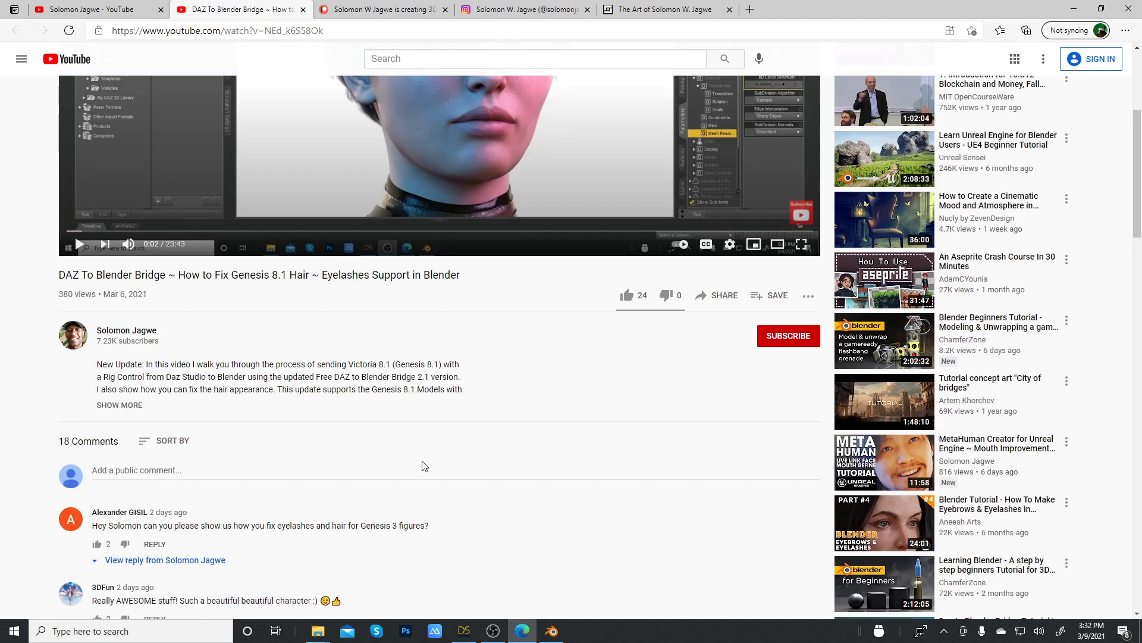
pyautogui.click(128, 12)
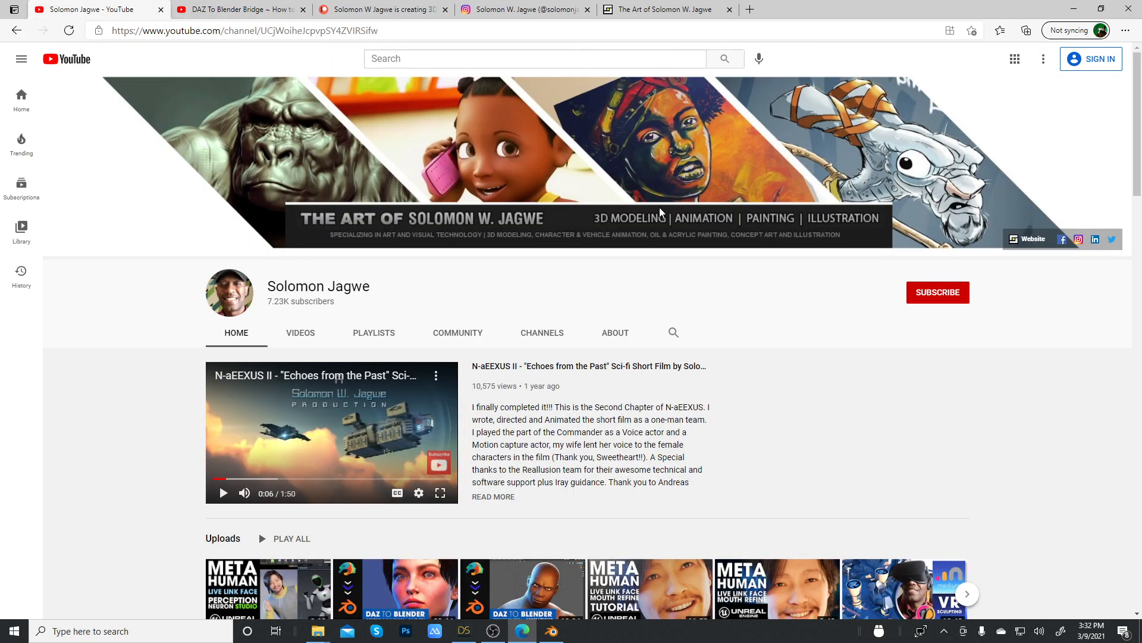
# Switch to Blender, dismiss the splash screen and show the DazToBlender add-on's options beside the viewport
pyautogui.click(1074, 9)
pyautogui.click(552, 630)
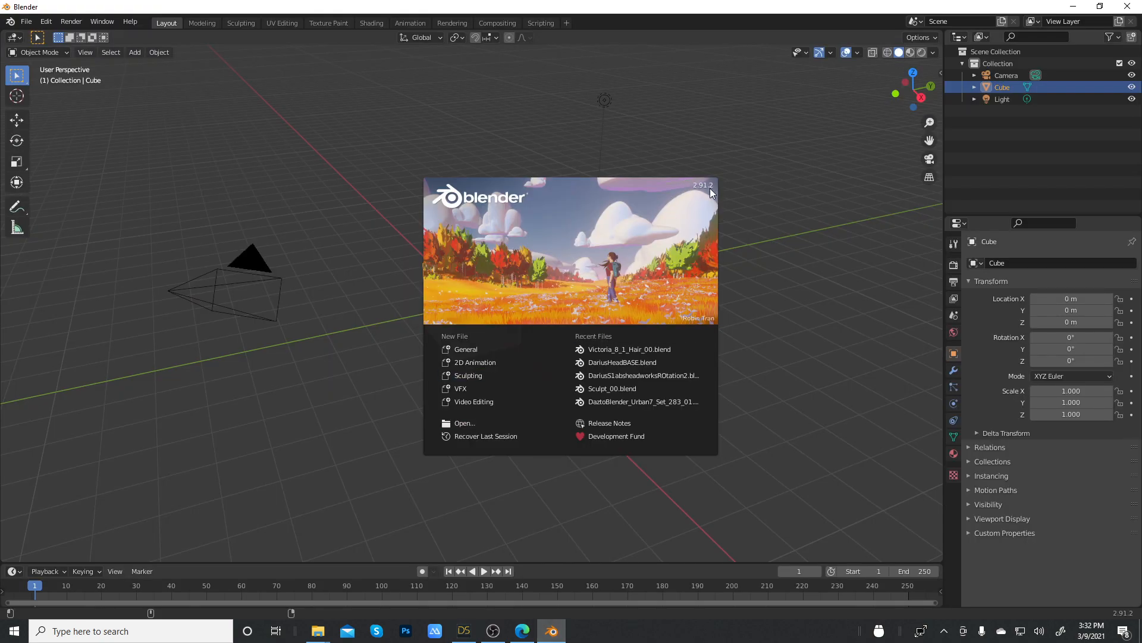
pyautogui.click(685, 273)
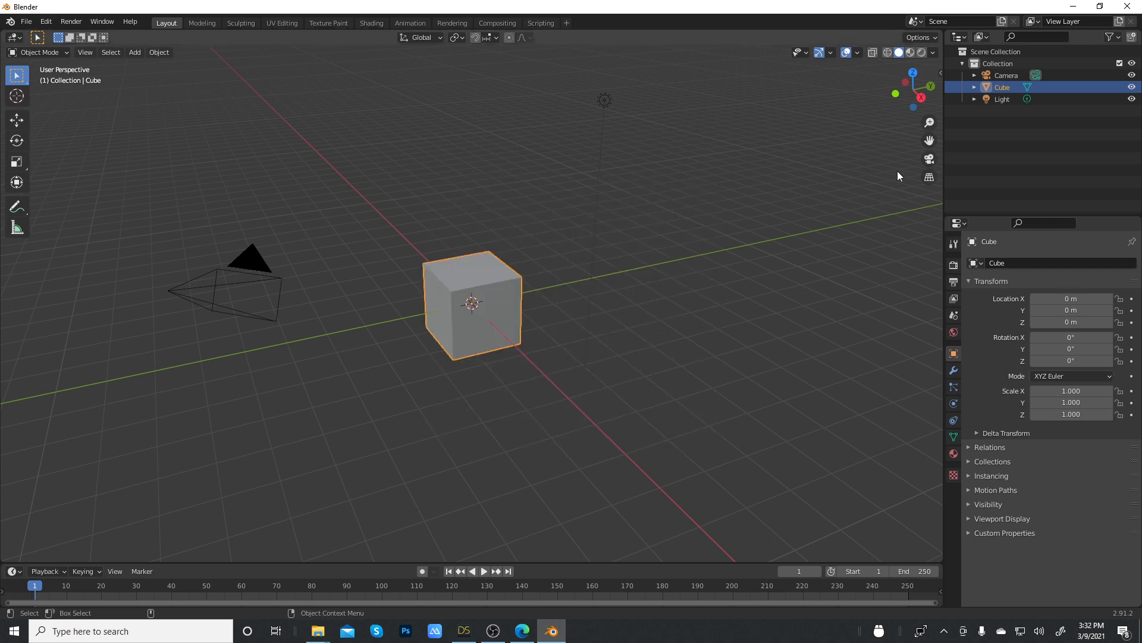
pyautogui.click(940, 74)
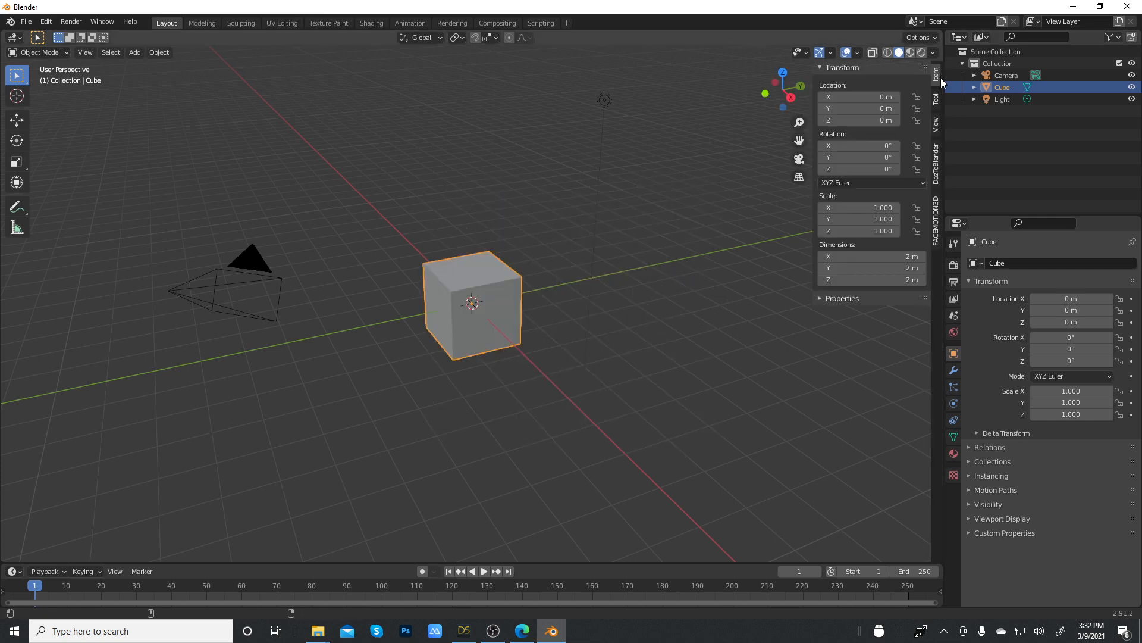
pyautogui.click(937, 164)
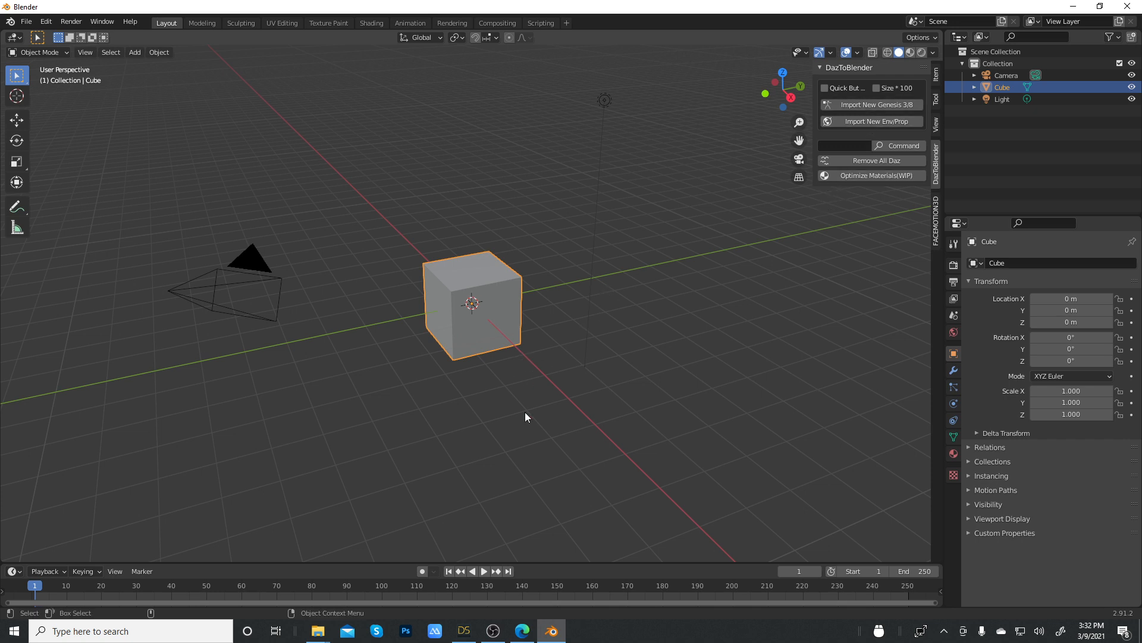
# Switch to DAZ Studio and look up the Genesis 3 Male characters in the content library
pyautogui.click(465, 631)
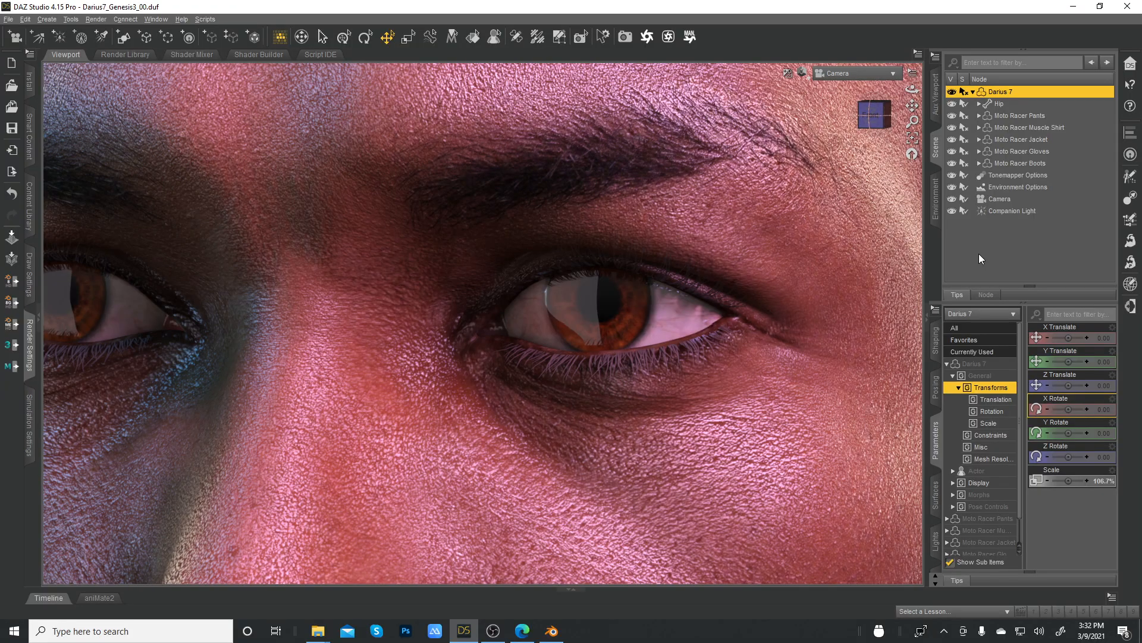
pyautogui.scroll(5, 702, 265)
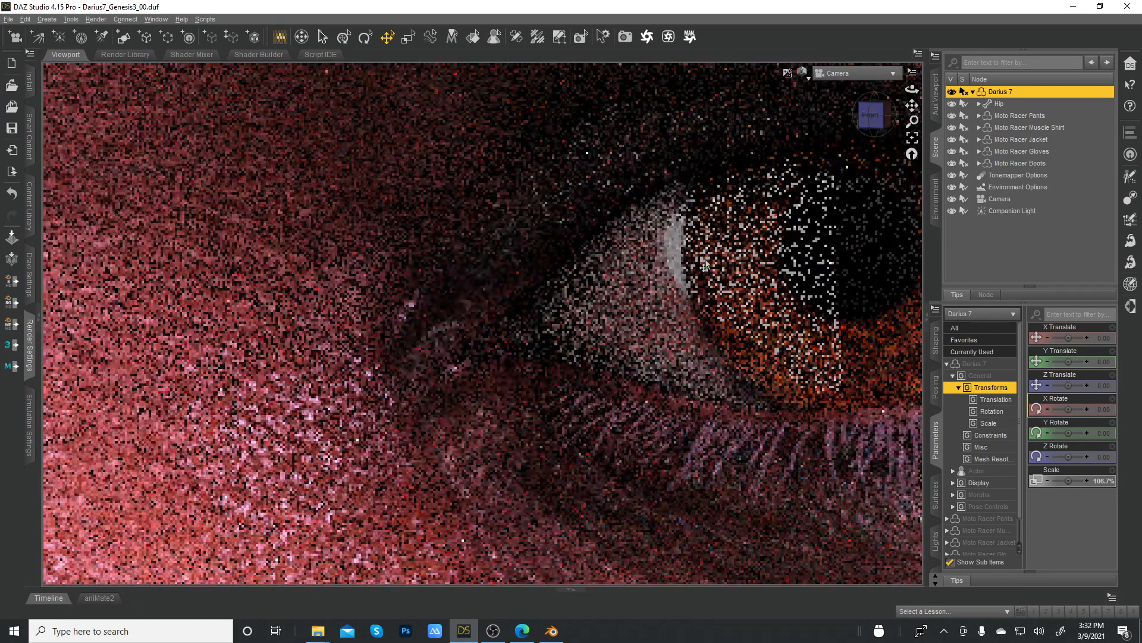
pyautogui.scroll(-6, 704, 267)
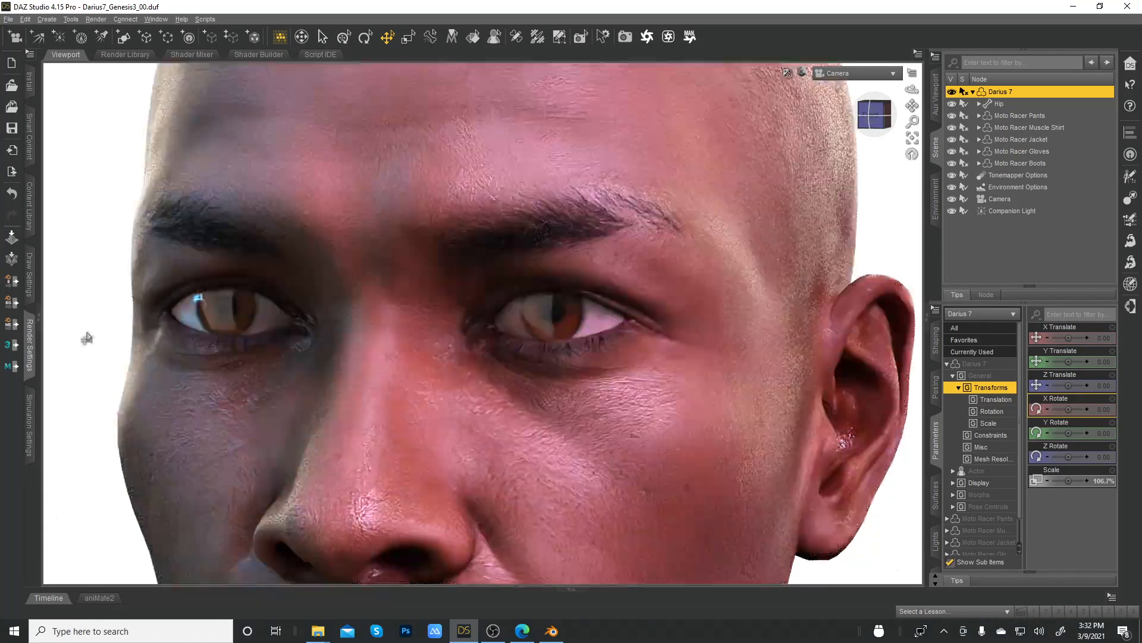
pyautogui.click(38, 321)
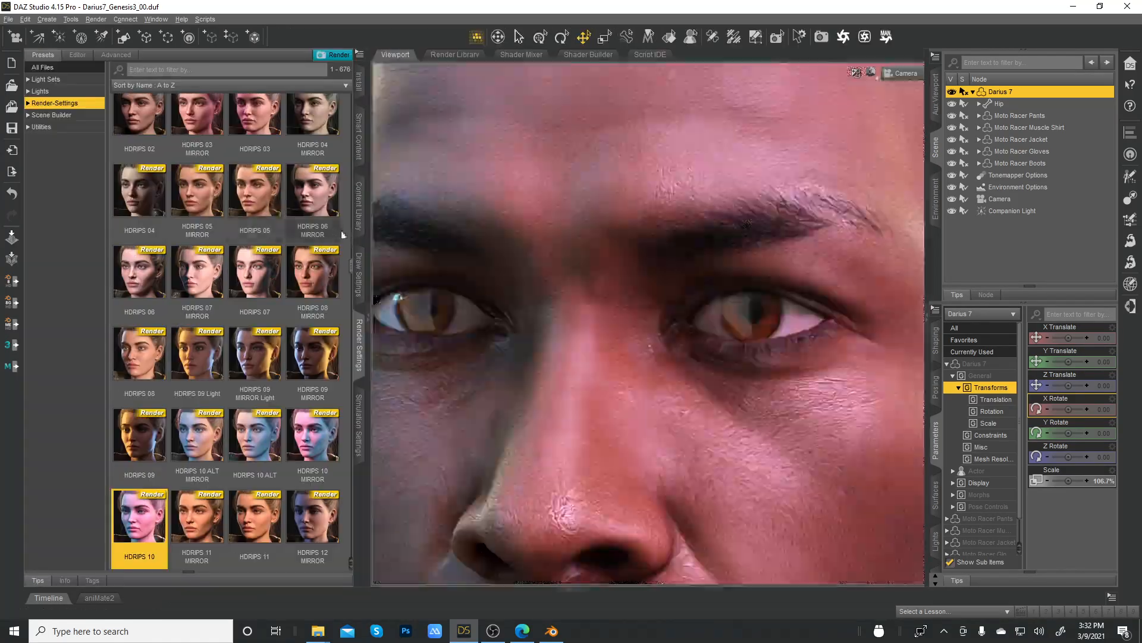
pyautogui.click(359, 217)
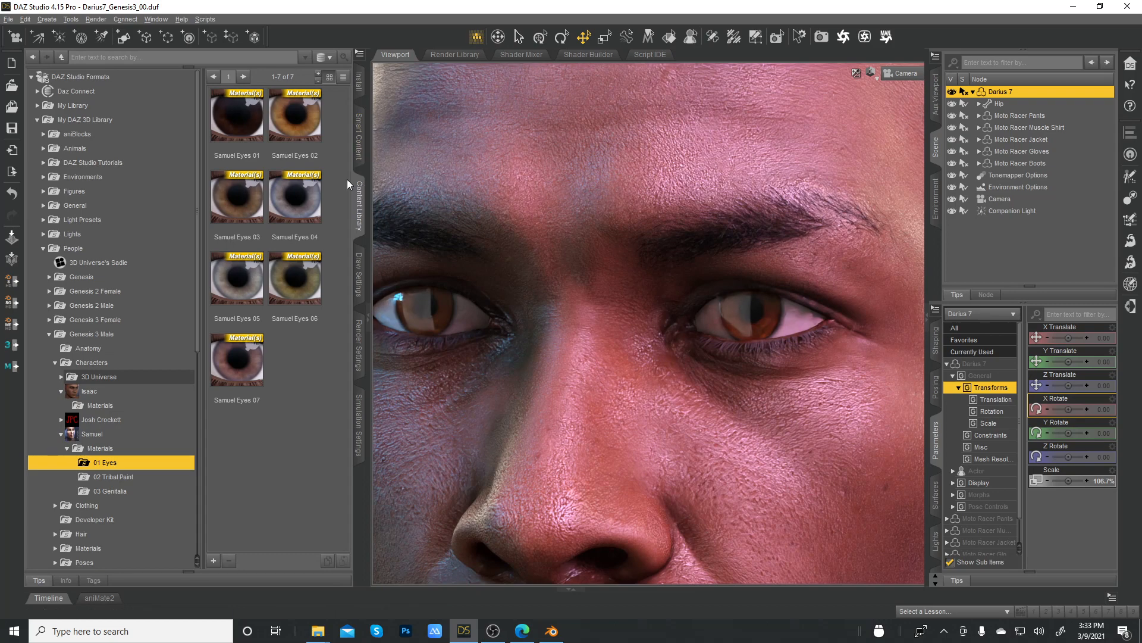
pyautogui.click(93, 336)
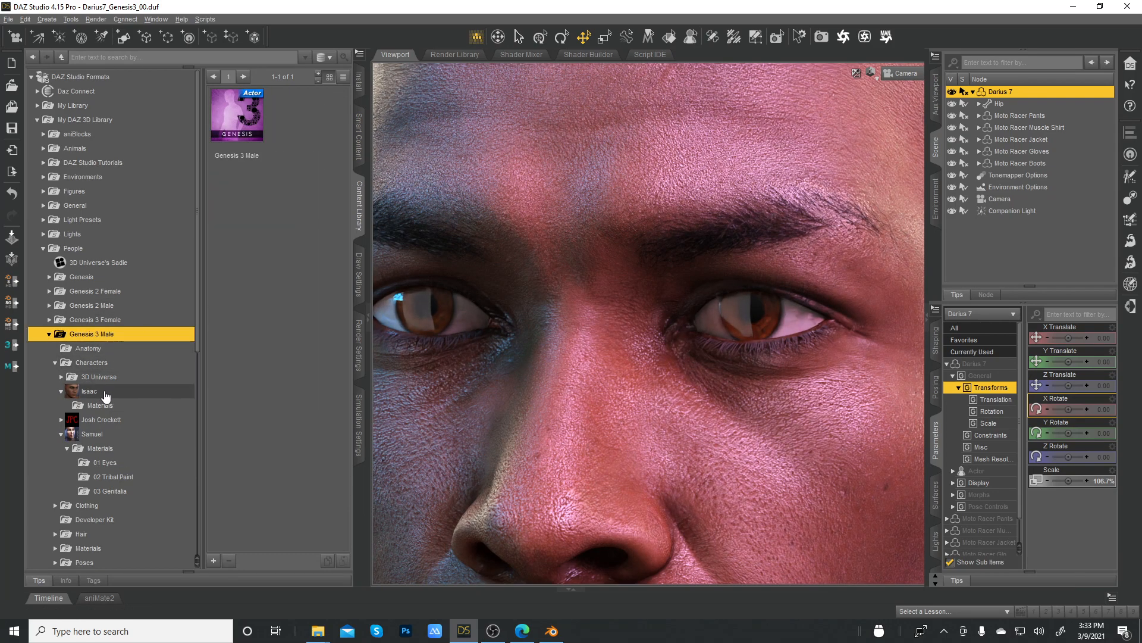
pyautogui.click(96, 363)
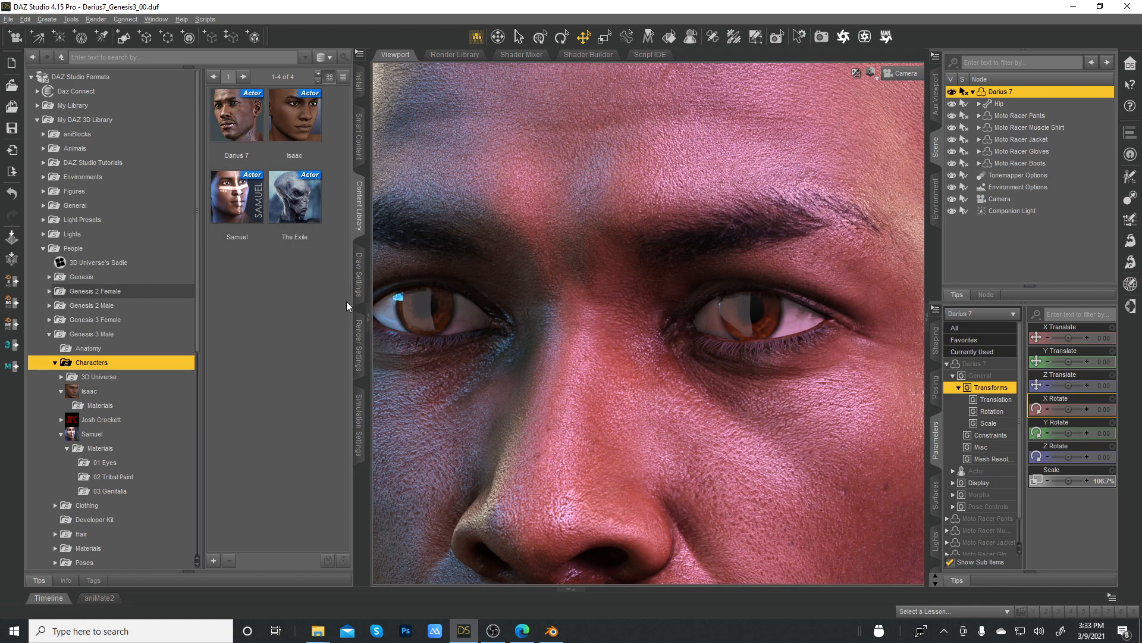
pyautogui.click(368, 321)
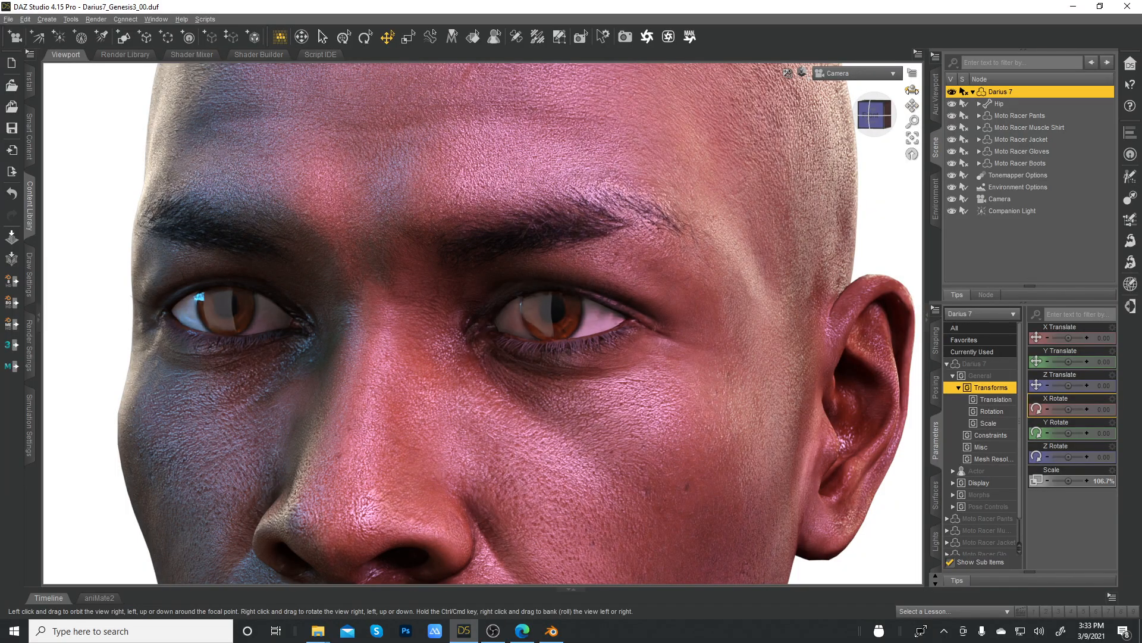
# Examine the Darius 7 figure's face, eyes and eyelashes from several angles and distances
pyautogui.moveTo(913, 89); pyautogui.dragTo(856, 153)
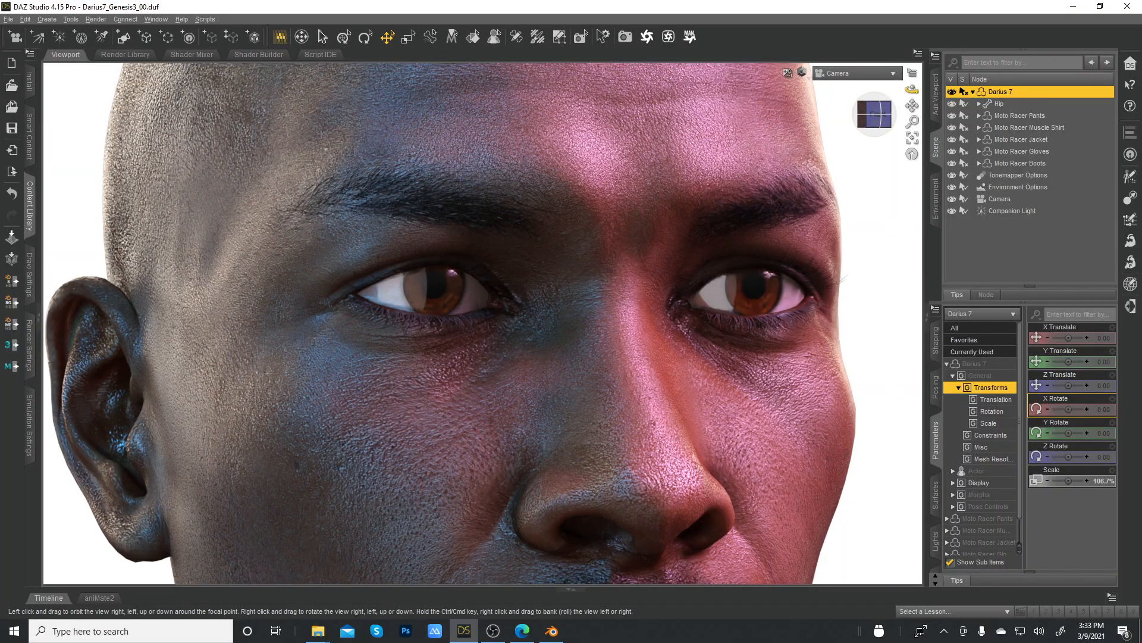
pyautogui.moveTo(912, 89); pyautogui.dragTo(869, 91)
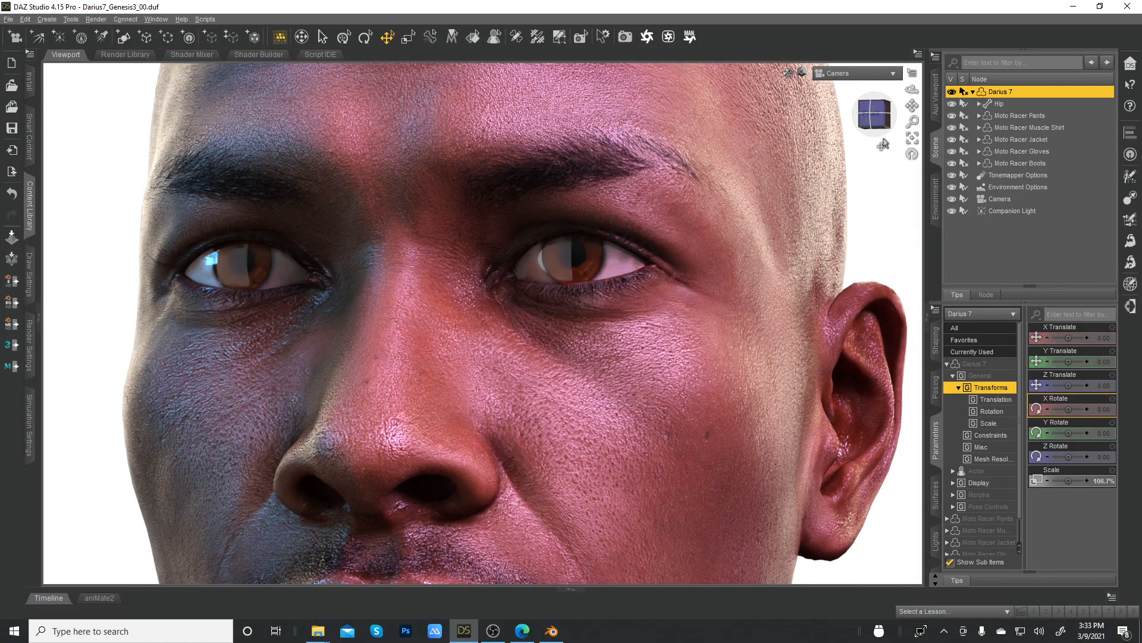
pyautogui.moveTo(912, 89); pyautogui.dragTo(890, 91)
pyautogui.scroll(3, 849, 216)
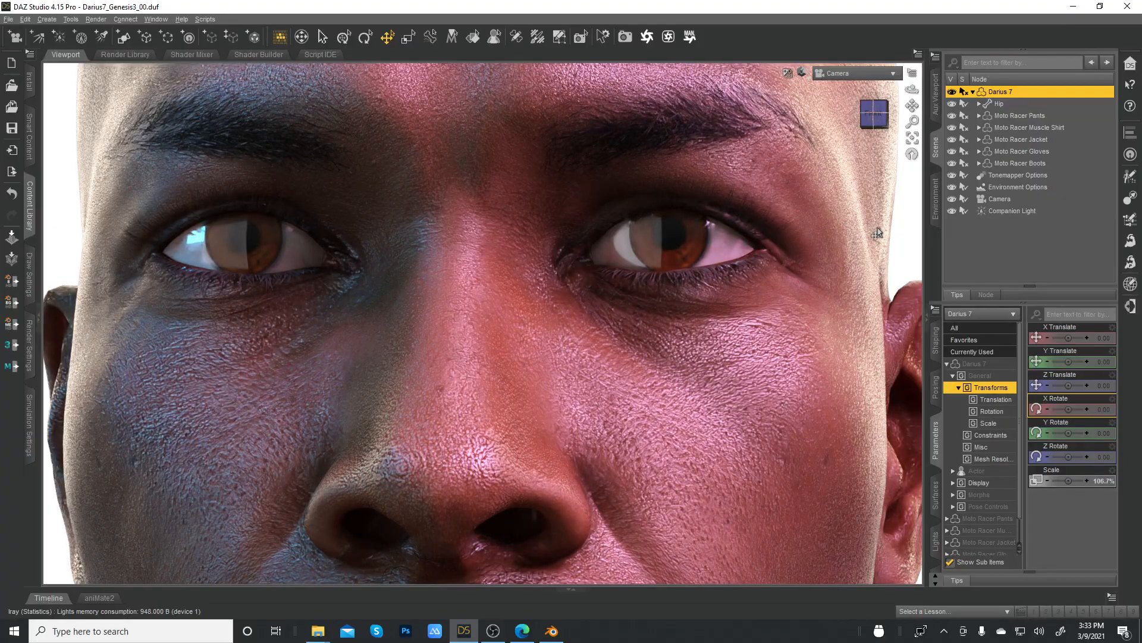
pyautogui.scroll(1, 877, 232)
pyautogui.scroll(-5, 878, 232)
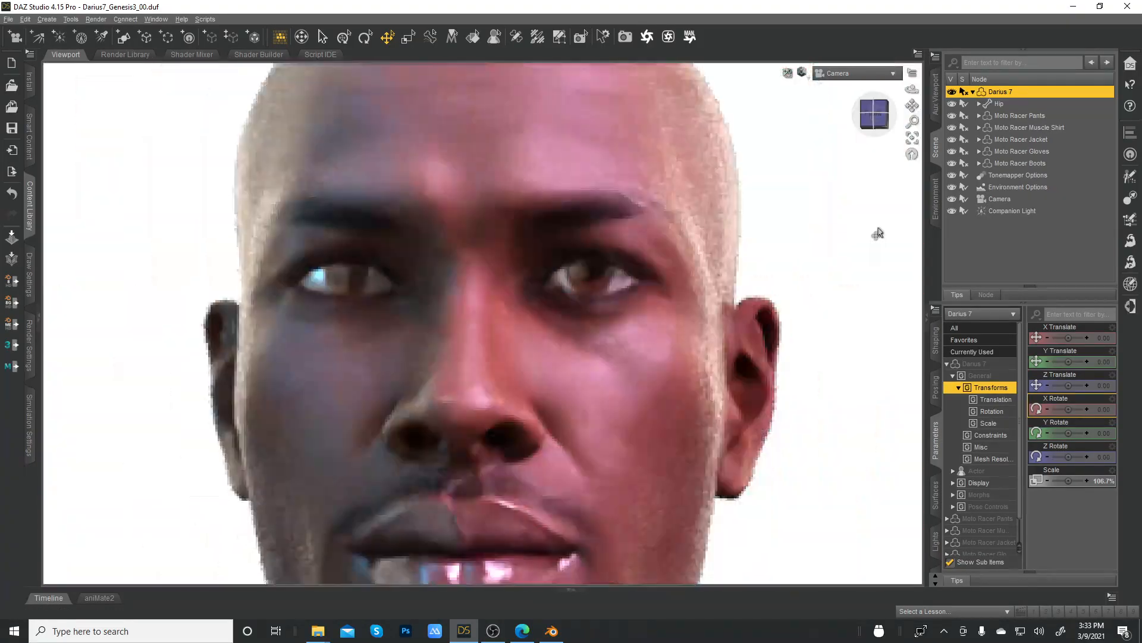
pyautogui.scroll(-1, 878, 233)
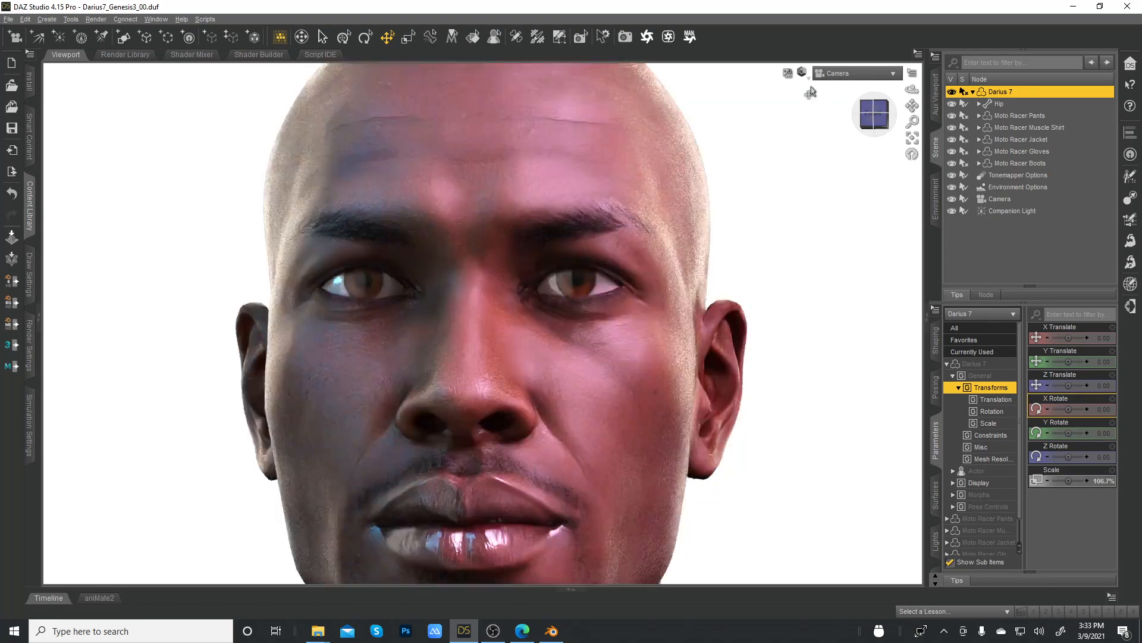
# Set the viewport's draw style to NVIDIA Iray
pyautogui.click(803, 72)
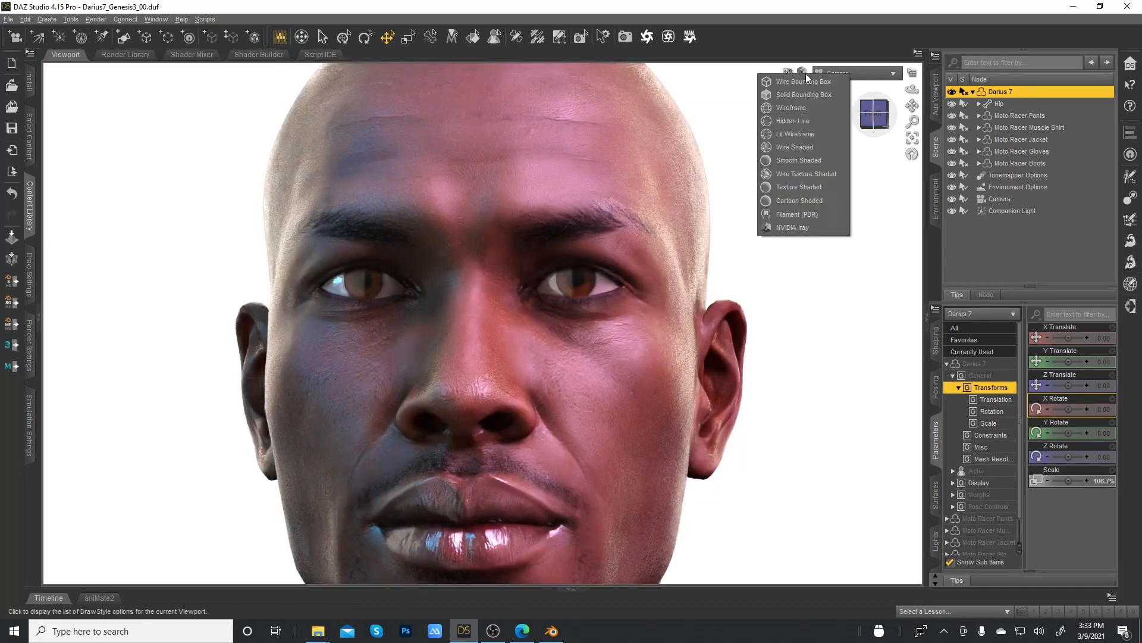
pyautogui.click(799, 228)
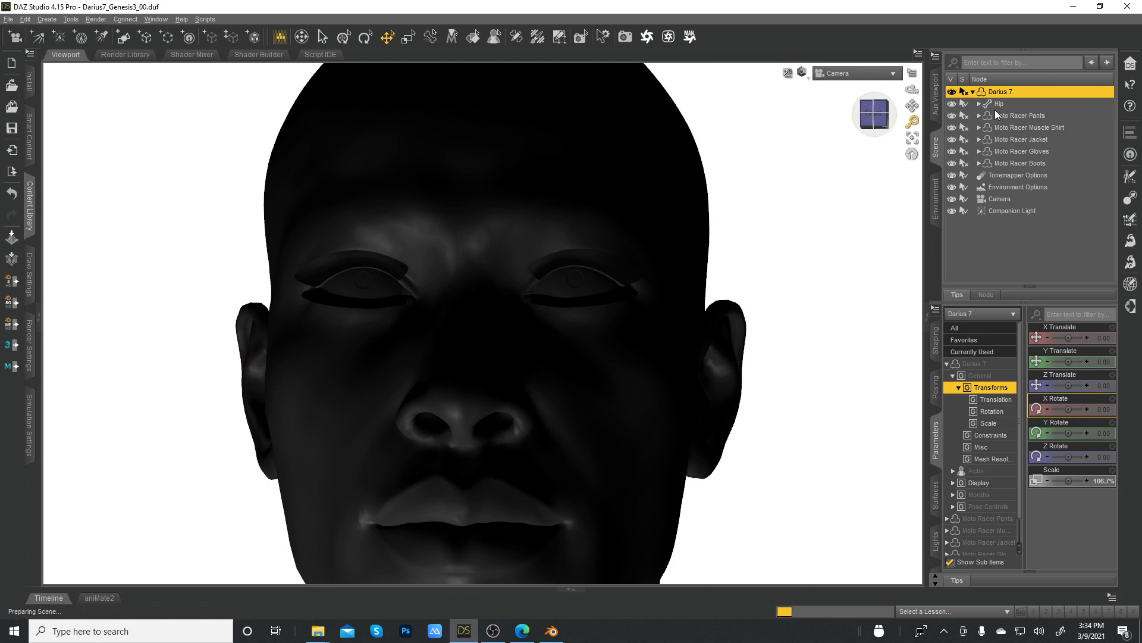
pyautogui.scroll(-10, 760, 225)
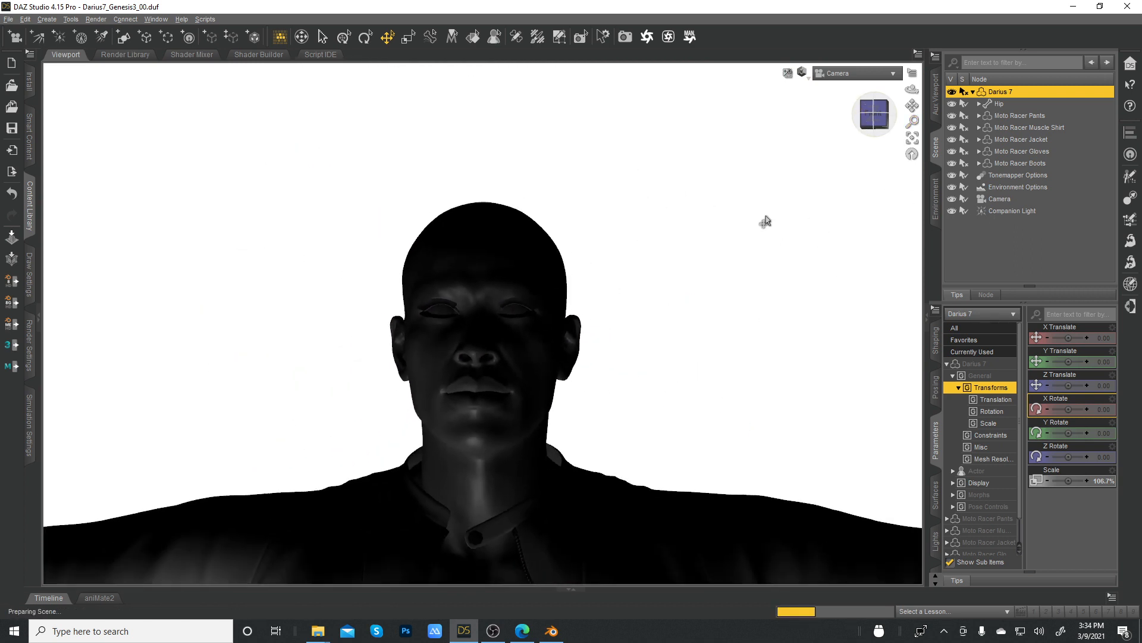
pyautogui.moveTo(912, 89); pyautogui.dragTo(863, 82)
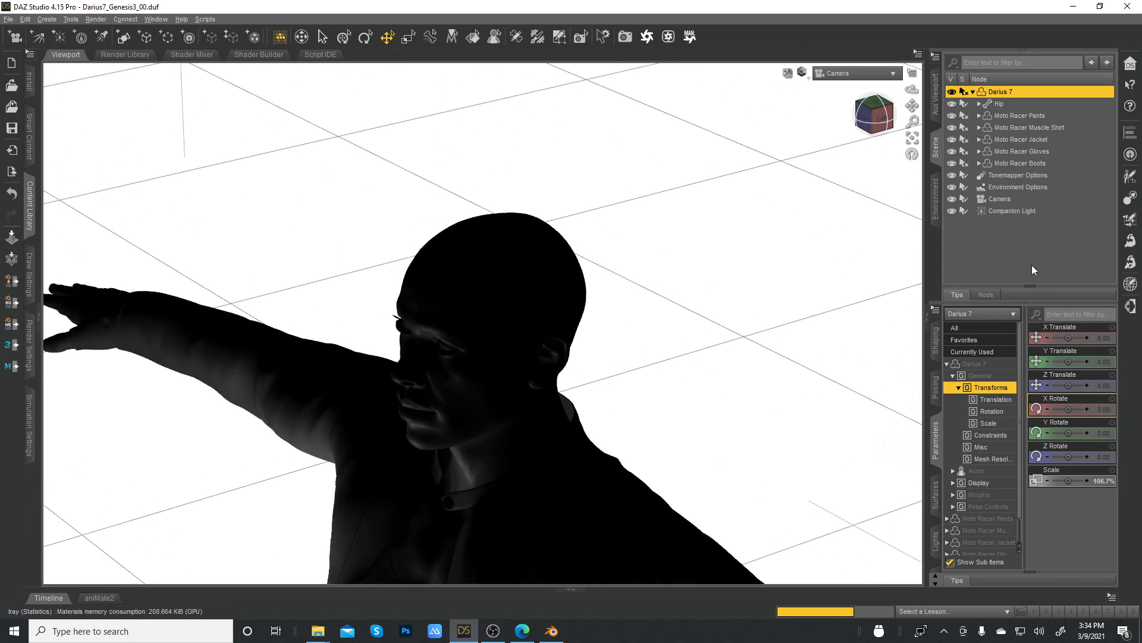
pyautogui.click(200, 20)
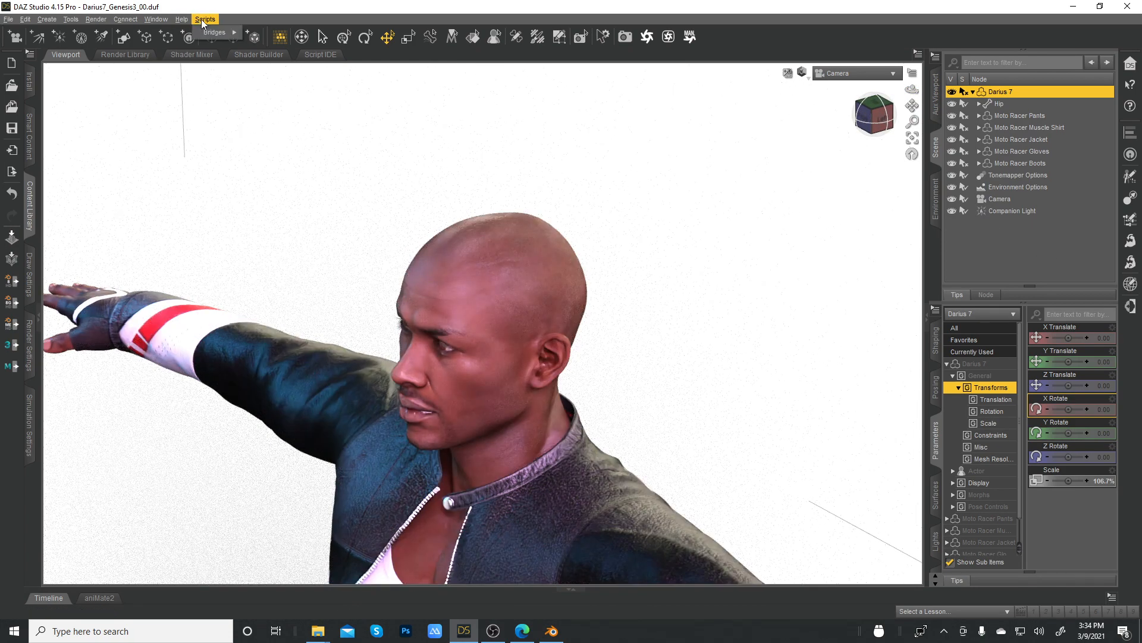
pyautogui.moveTo(210, 34)
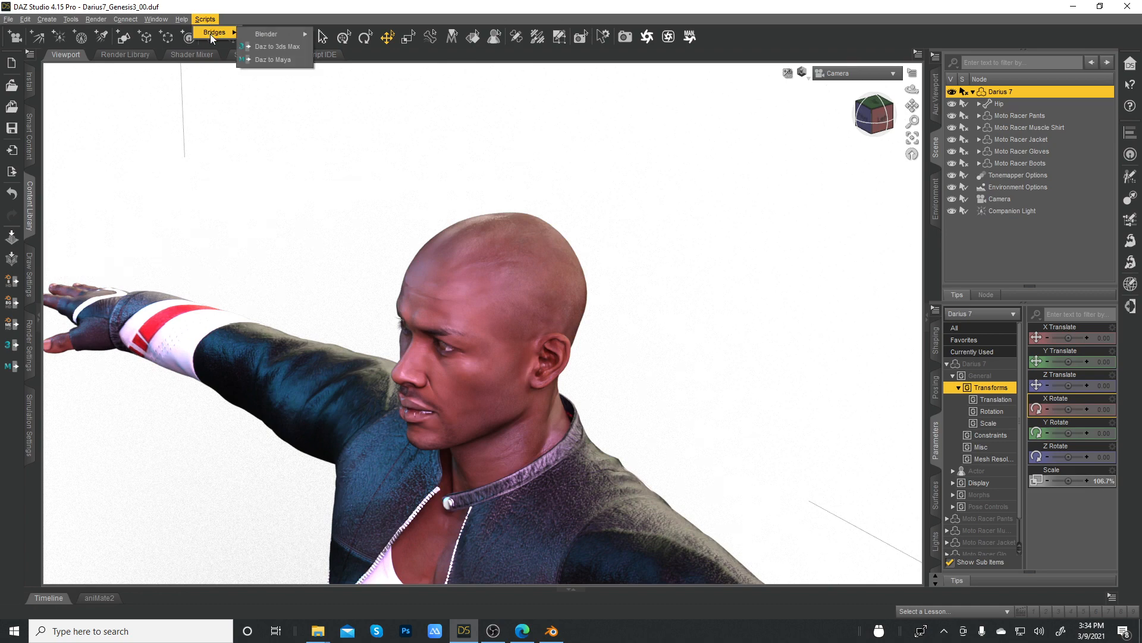
pyautogui.moveTo(261, 34)
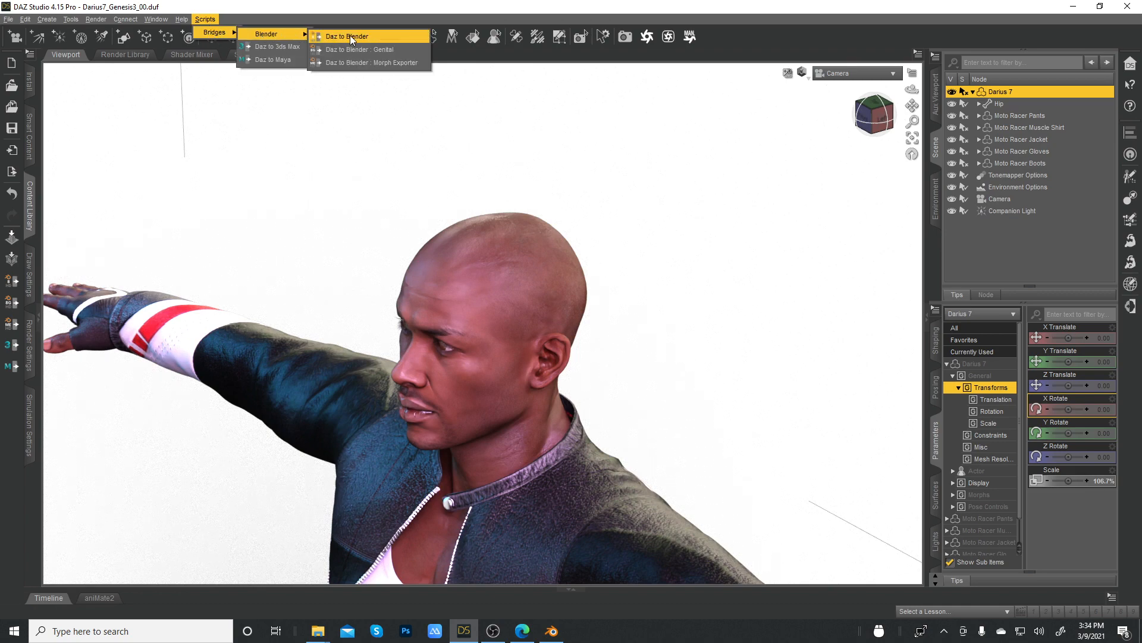
# Set the viewport's draw style to Smooth Shaded
pyautogui.click(802, 72)
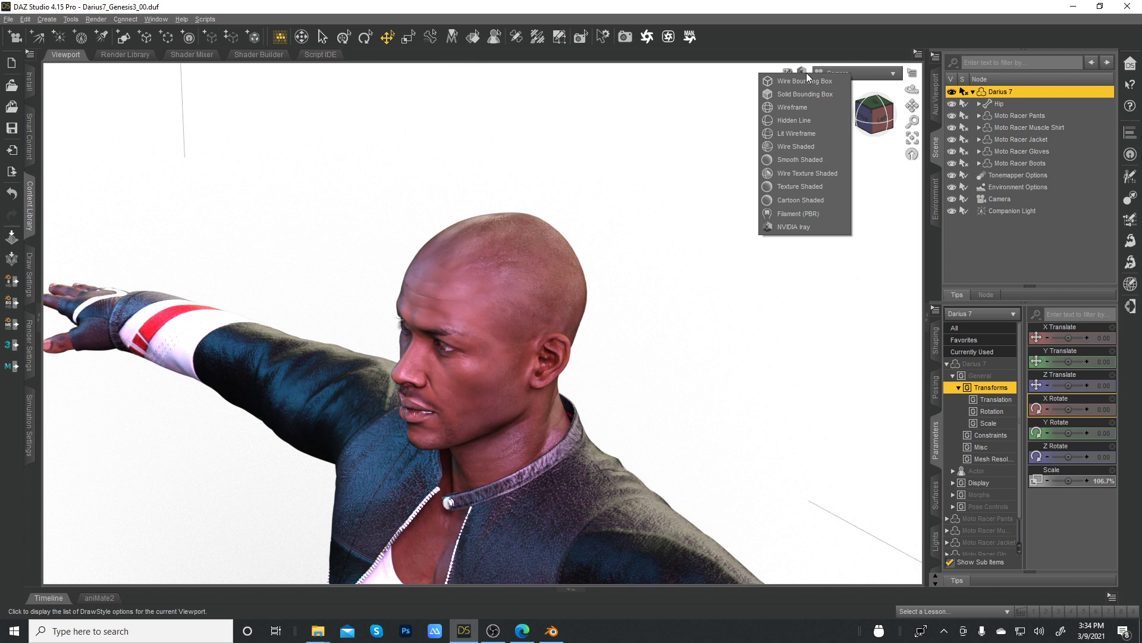
pyautogui.click(795, 160)
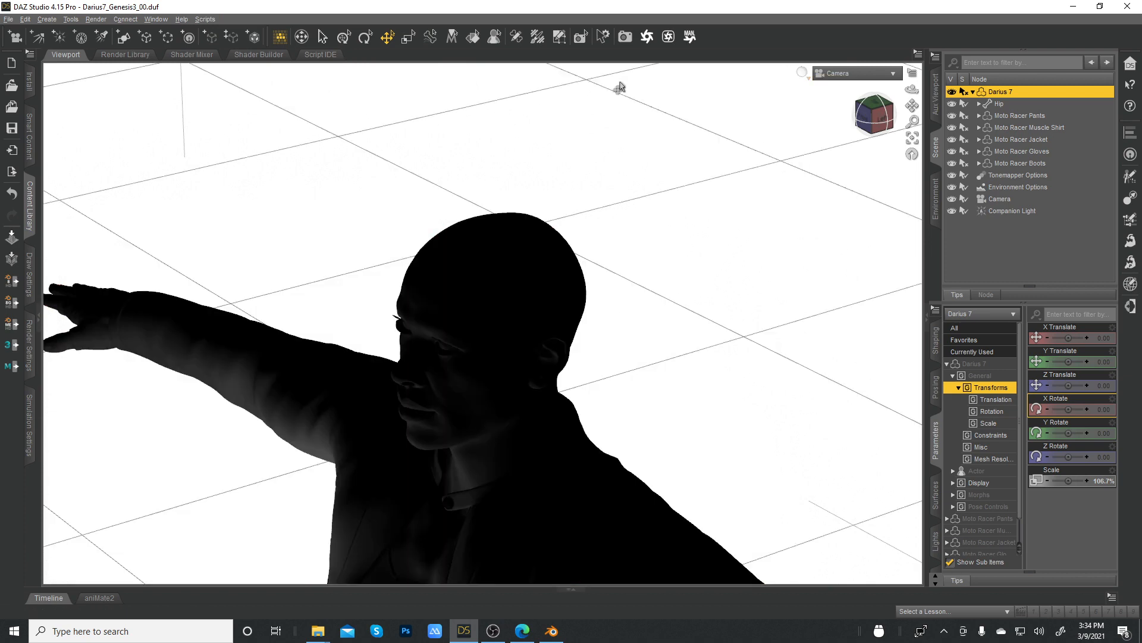
# Start the Daz to Blender bridge script for Darius 7 with the Genesis export type
pyautogui.click(206, 19)
pyautogui.moveTo(214, 32)
pyautogui.moveTo(271, 32)
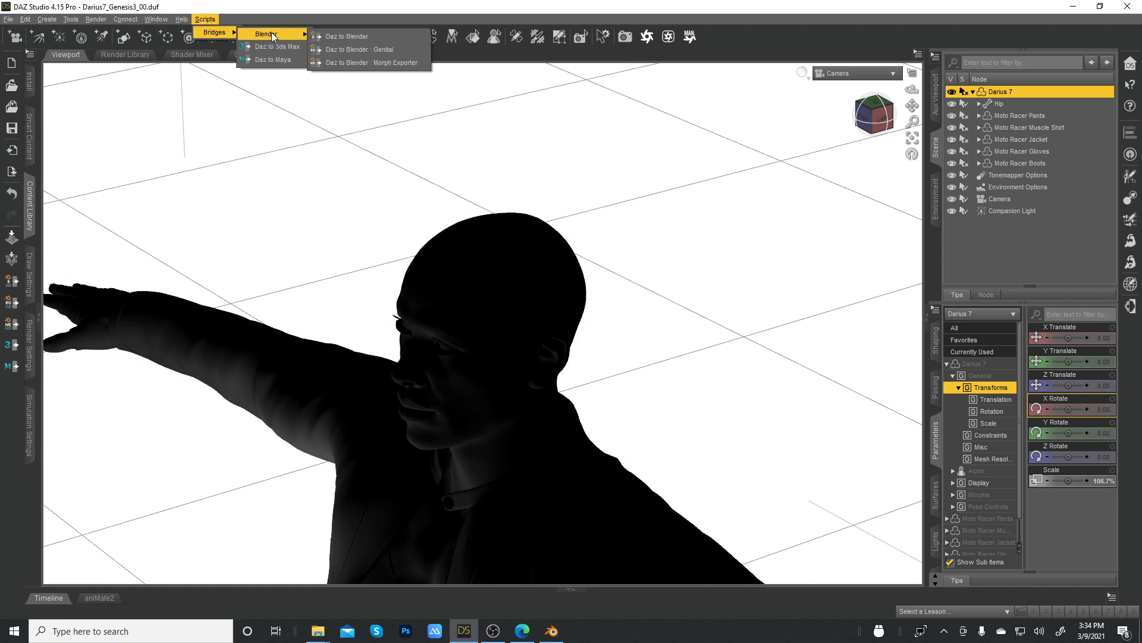
pyautogui.click(348, 36)
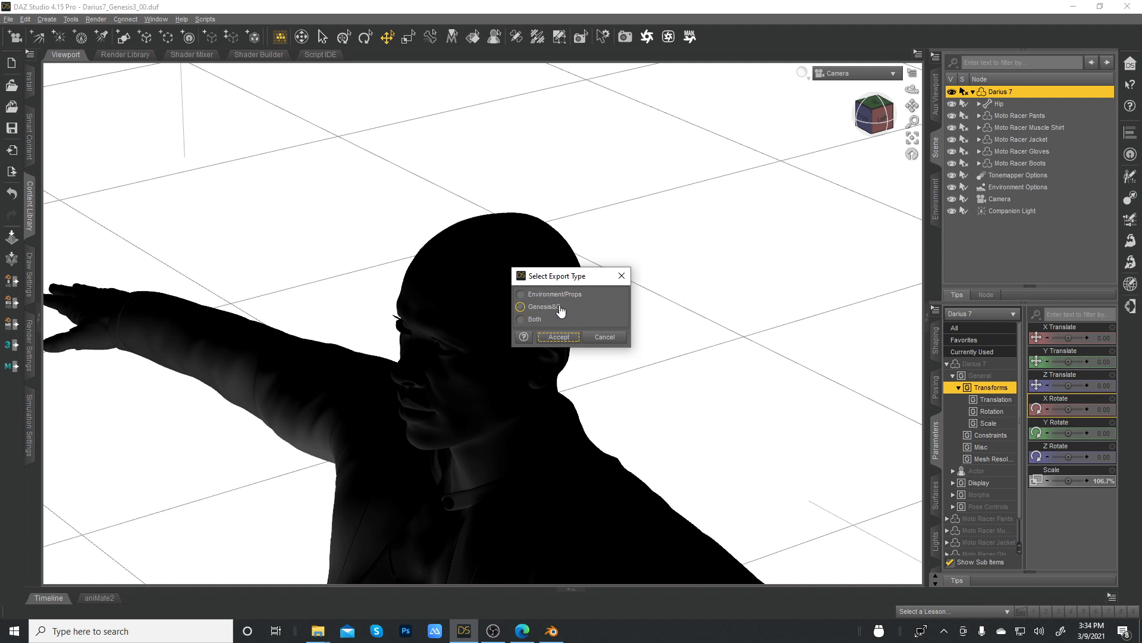
pyautogui.click(559, 337)
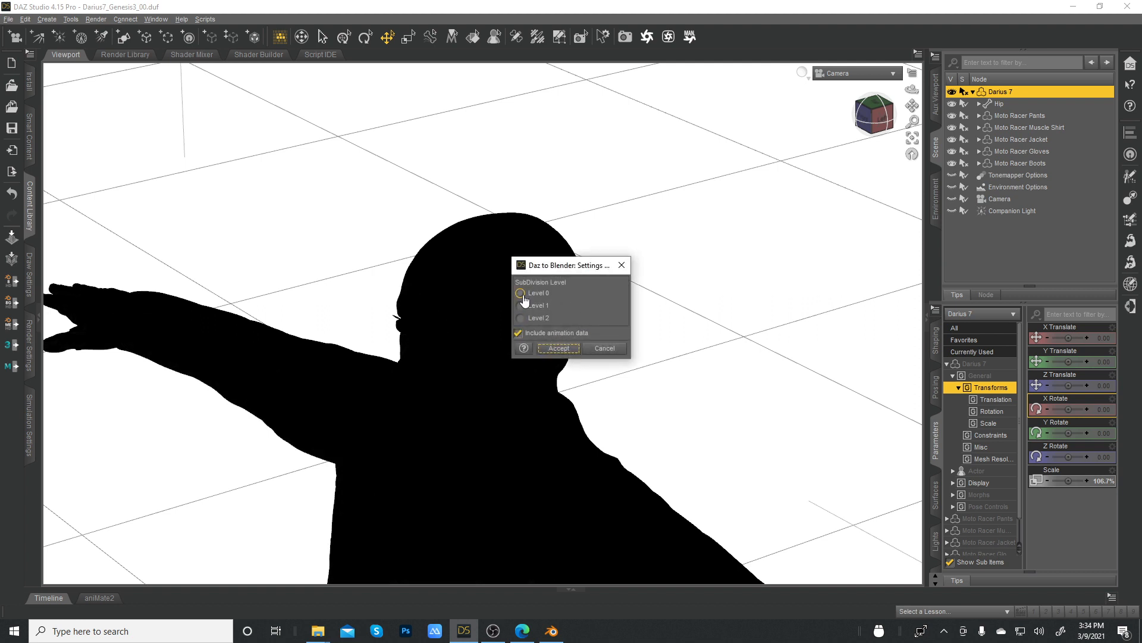
# Exclude animation data from the bridge export and accept subdivision Level 0
pyautogui.click(518, 332)
pyautogui.click(519, 334)
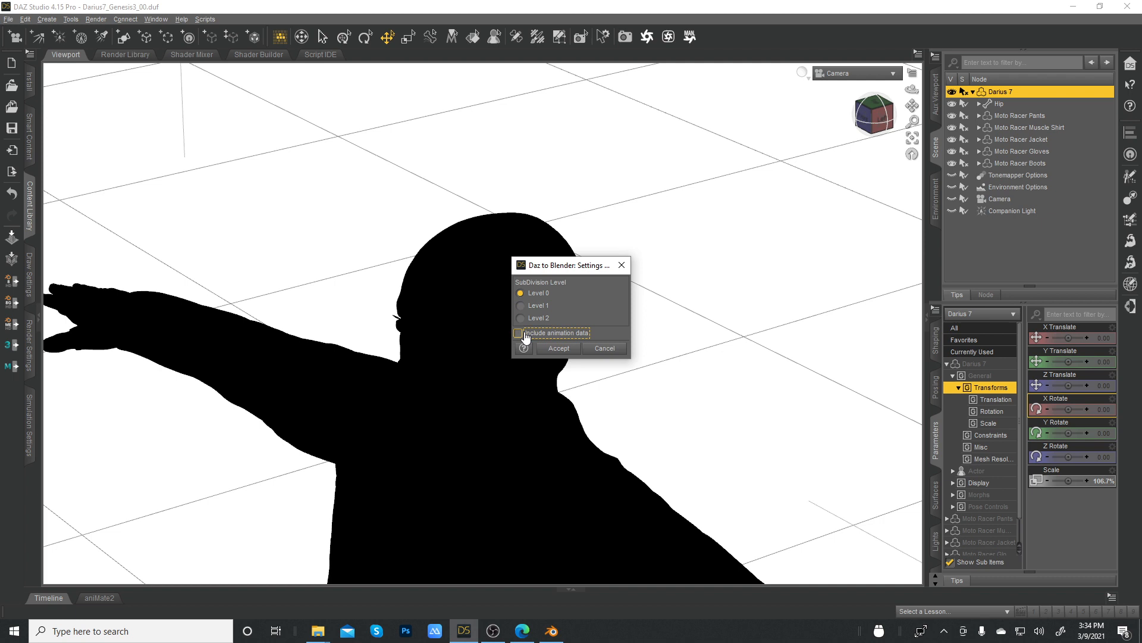
pyautogui.click(561, 348)
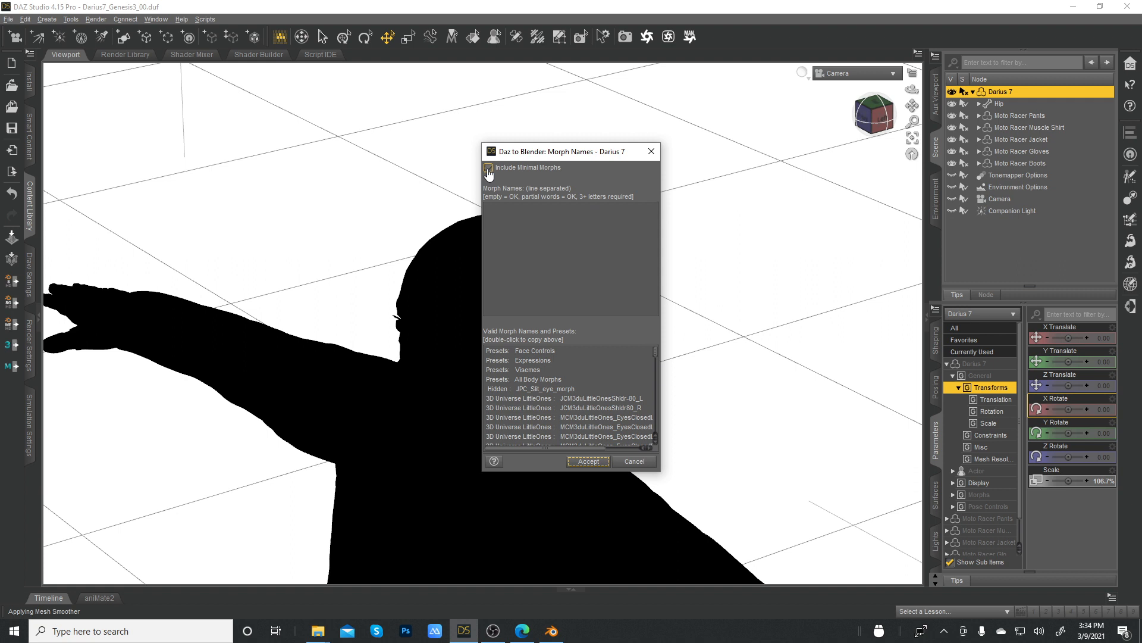
# Include minimal morphs, leave the morph names empty and run the export
pyautogui.click(488, 168)
pyautogui.scroll(-10, 648, 360)
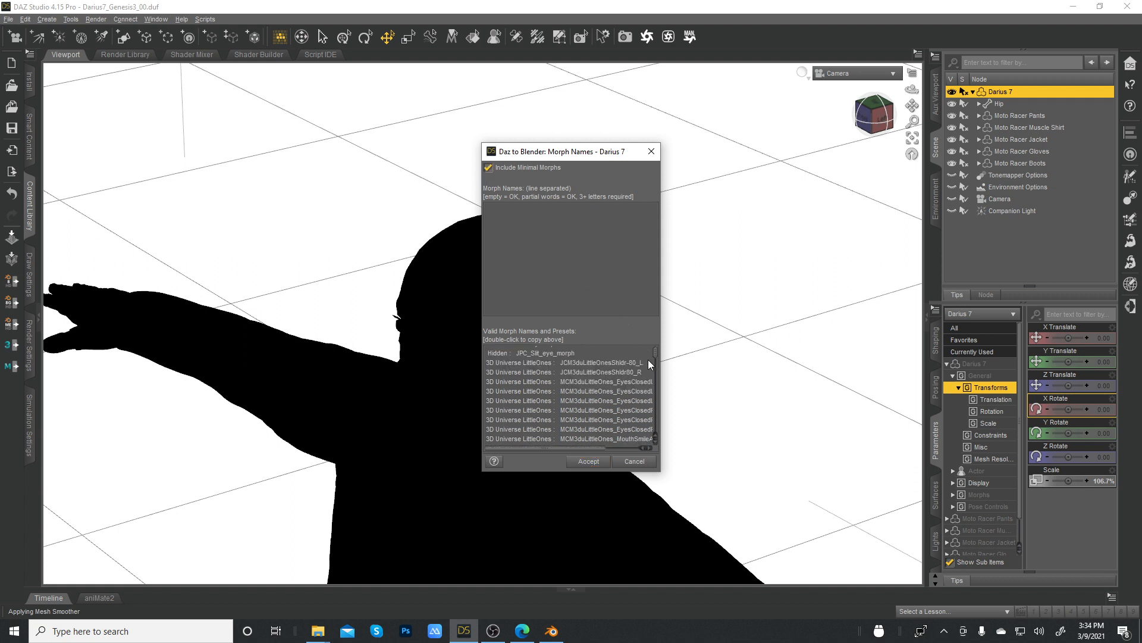
pyautogui.scroll(10, 648, 357)
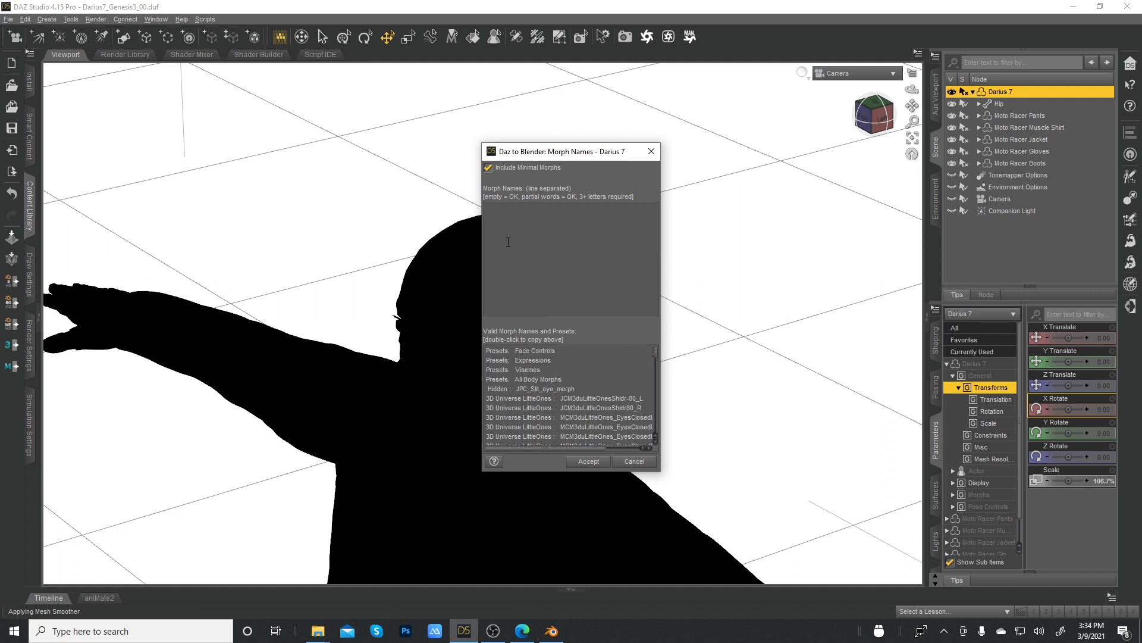
pyautogui.click(489, 168)
pyautogui.click(489, 169)
pyautogui.click(589, 462)
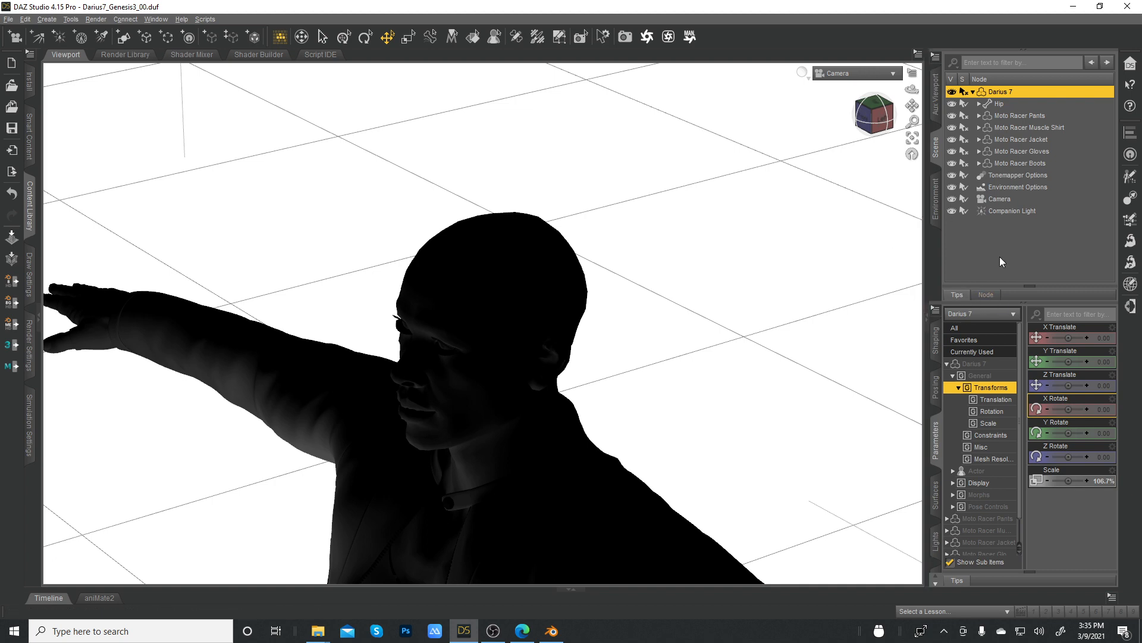
# Switch to Blender, import the new Genesis 3/8 figure and hide the default cube
pyautogui.click(1072, 6)
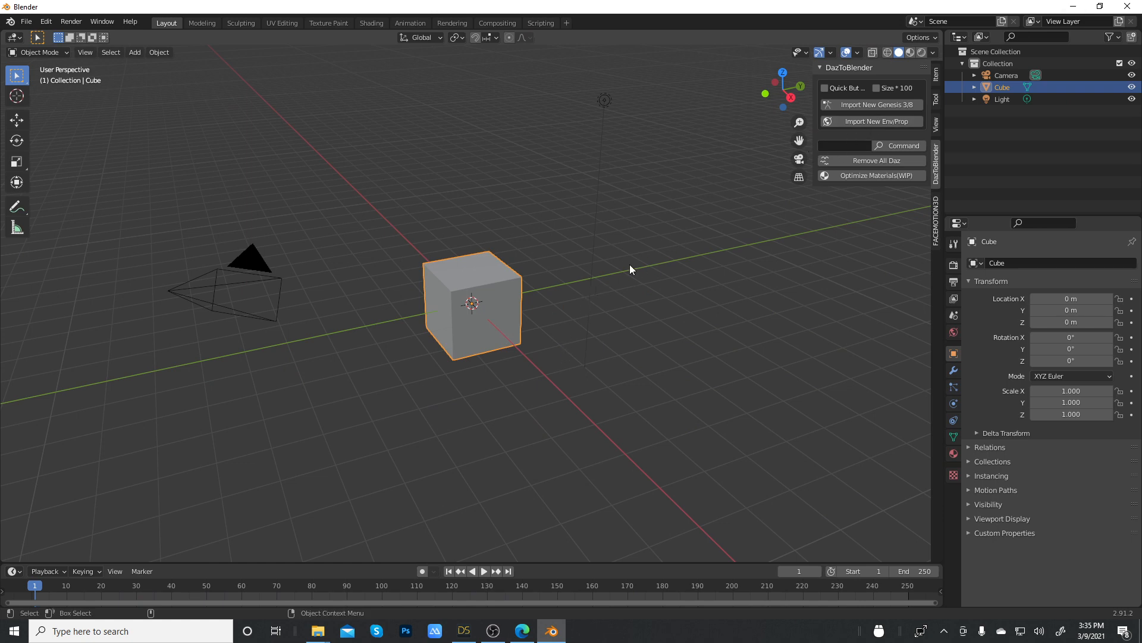
pyautogui.click(884, 106)
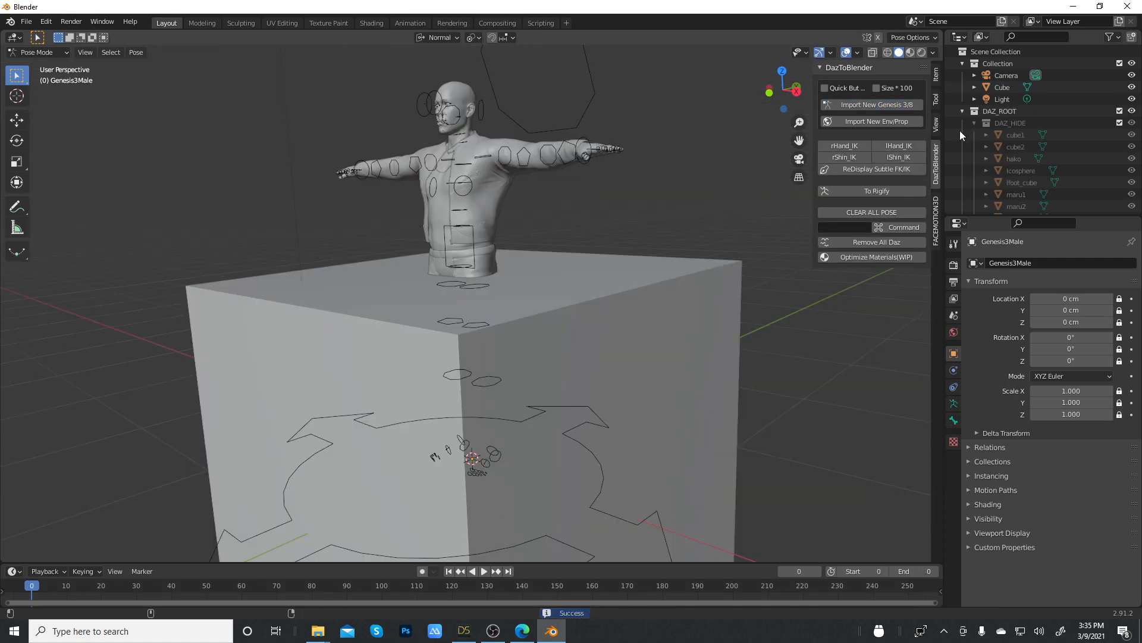
pyautogui.click(1131, 87)
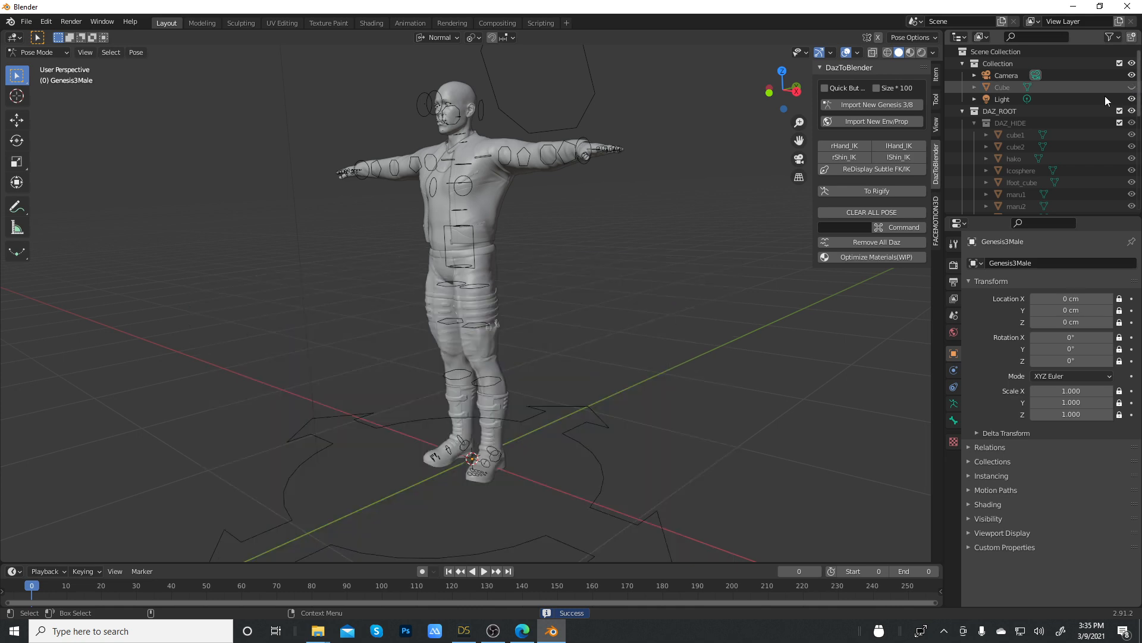
# Show the scene's render settings and view the imported figure's face in rendered viewport shading
pyautogui.scroll(6, 631, 263)
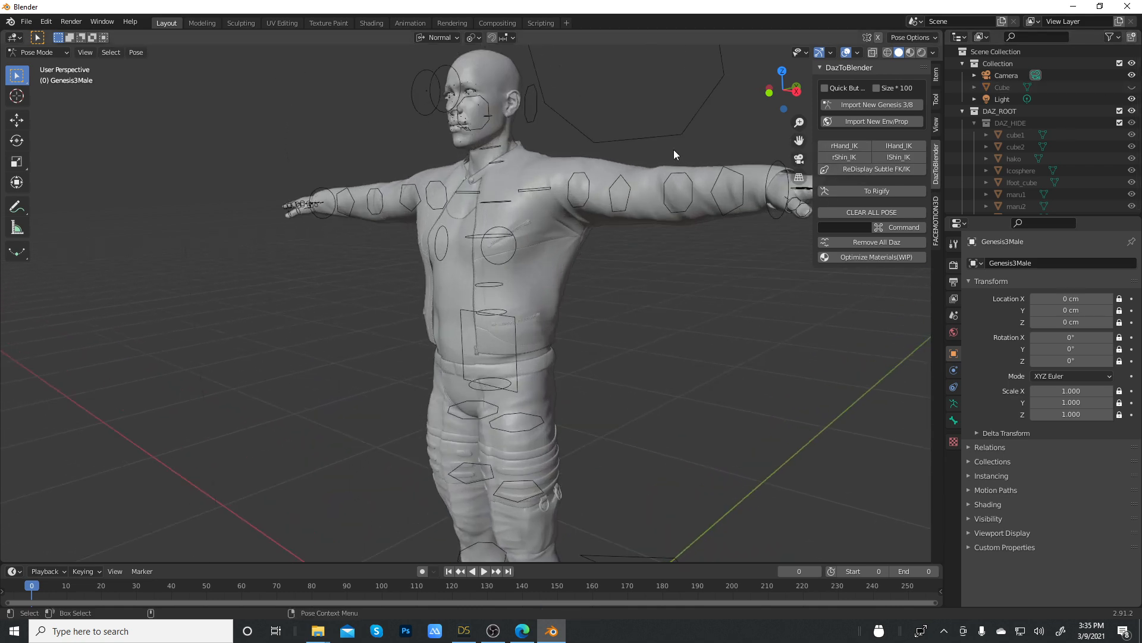
pyautogui.scroll(2, 675, 149)
pyautogui.moveTo(787, 138)
pyautogui.mouseDown()
pyautogui.moveTo(787, 190)
pyautogui.moveTo(774, 133)
pyautogui.mouseUp()
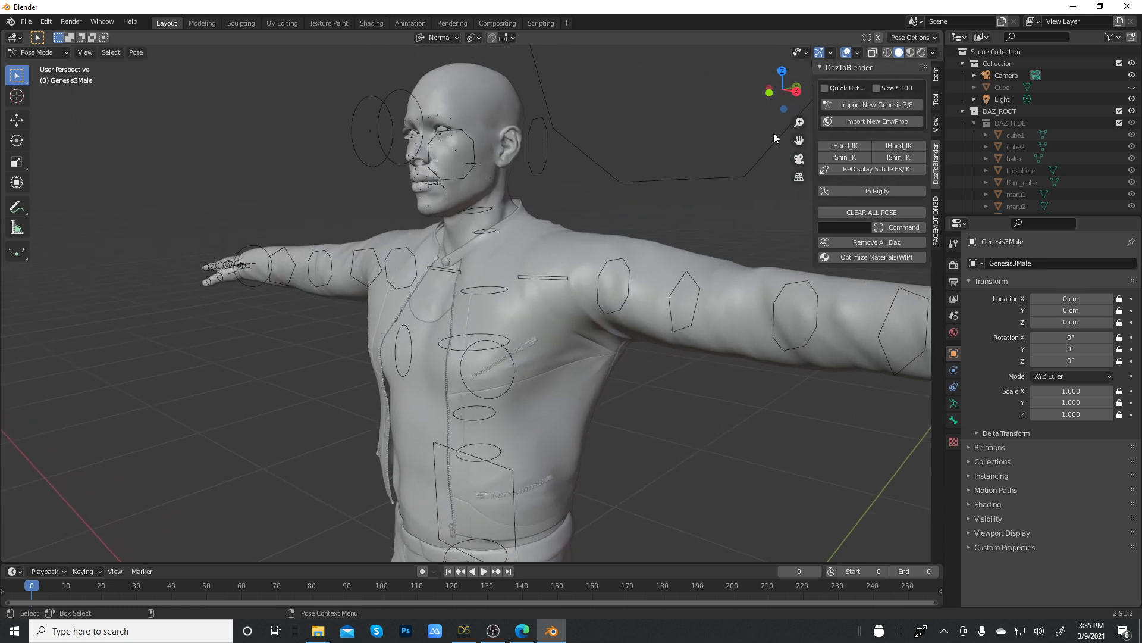
pyautogui.scroll(3, 513, 80)
pyautogui.moveTo(784, 89); pyautogui.dragTo(768, 91)
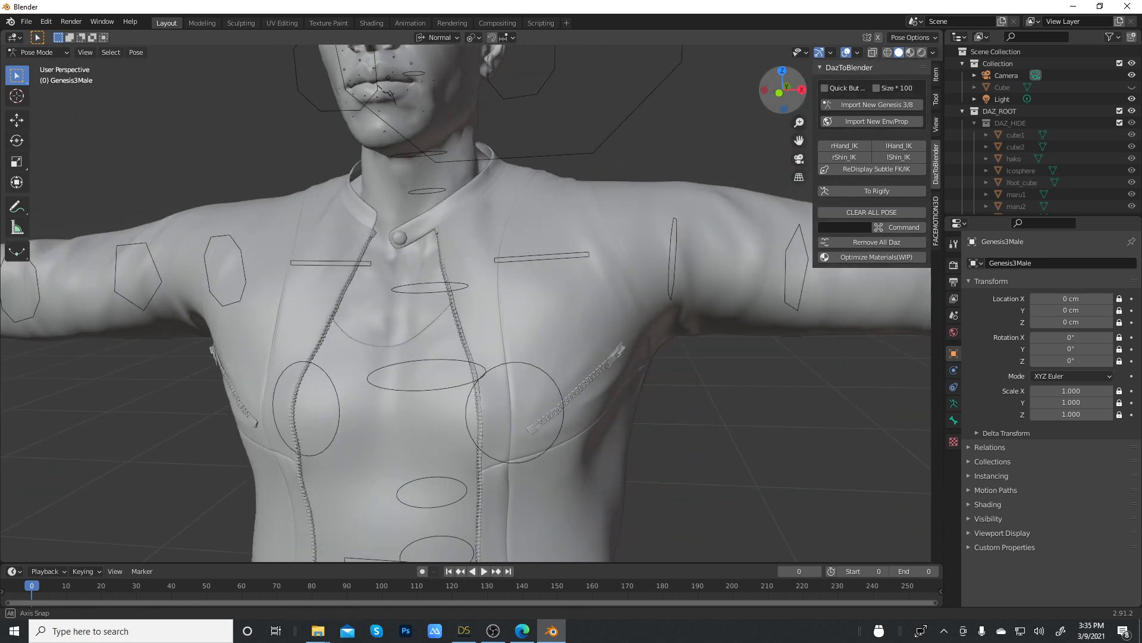
pyautogui.moveTo(799, 140); pyautogui.dragTo(766, 145)
pyautogui.scroll(4, 530, 173)
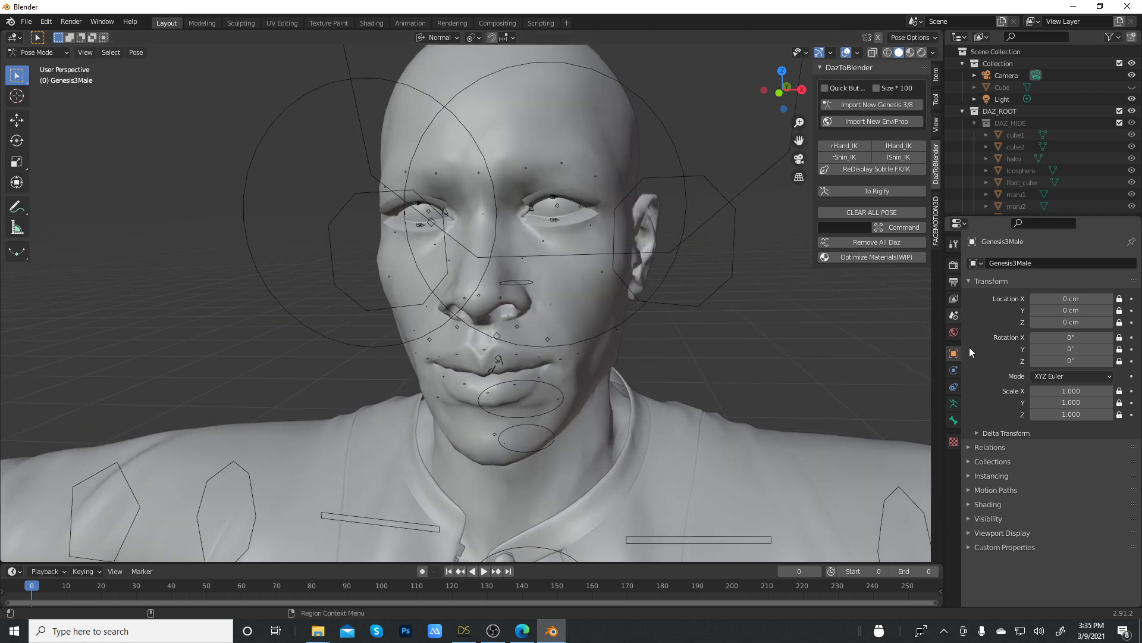
pyautogui.click(955, 264)
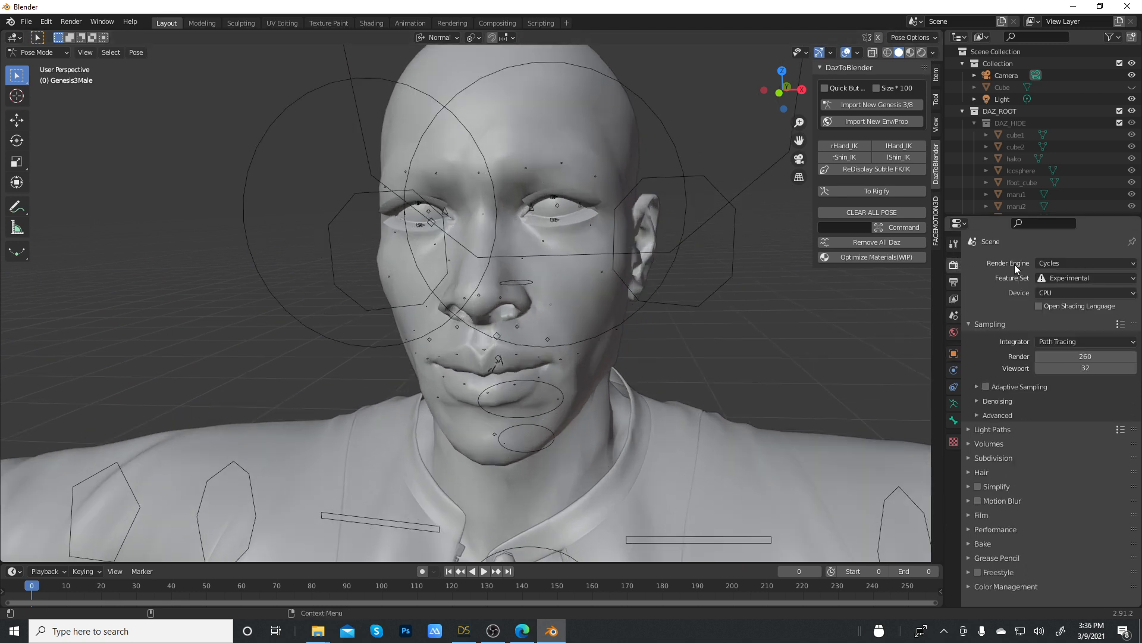
pyautogui.click(923, 52)
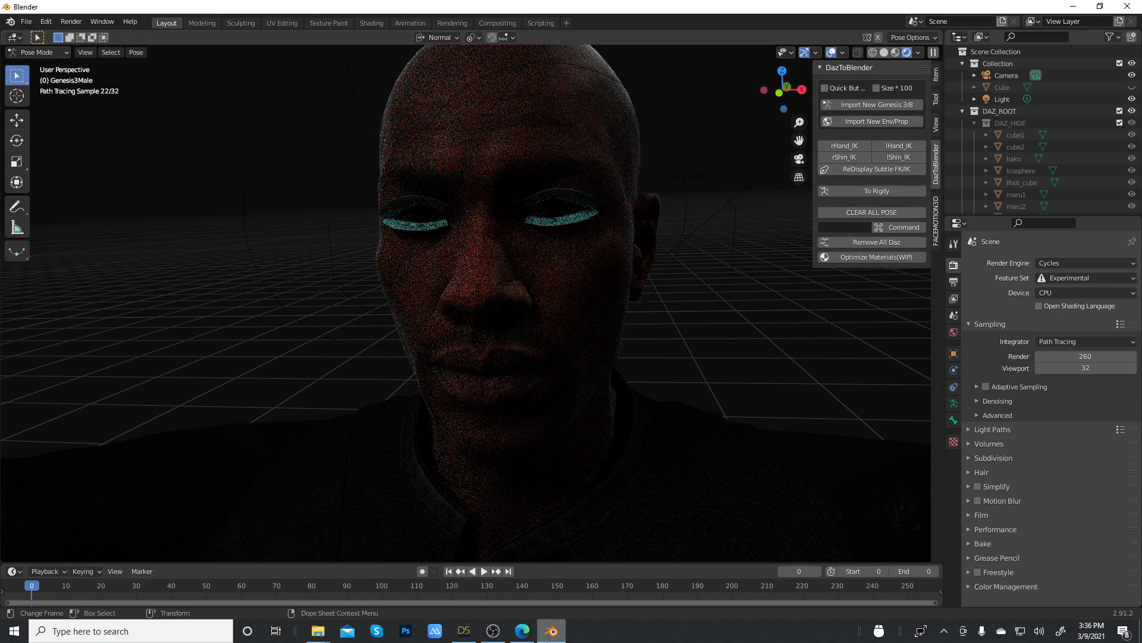
# Switch to the browser, read the comments on the DAZ To Blender Bridge Genesis 8.1 hair and eyelashes video, and return to Blender
pyautogui.click(522, 632)
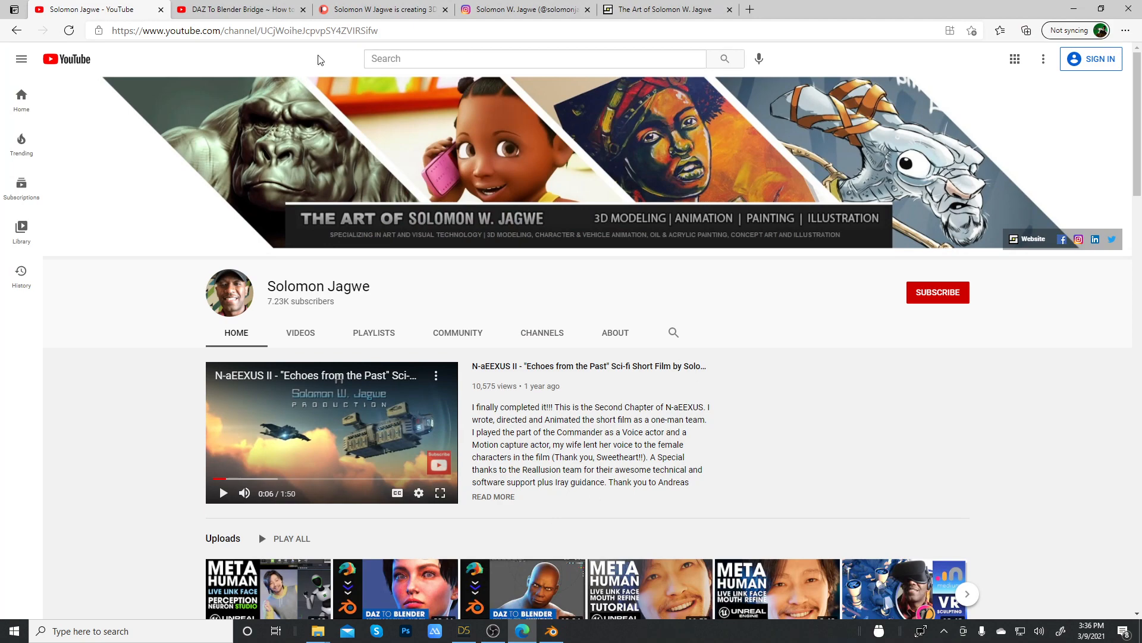
pyautogui.click(260, 13)
pyautogui.scroll(-3, 378, 511)
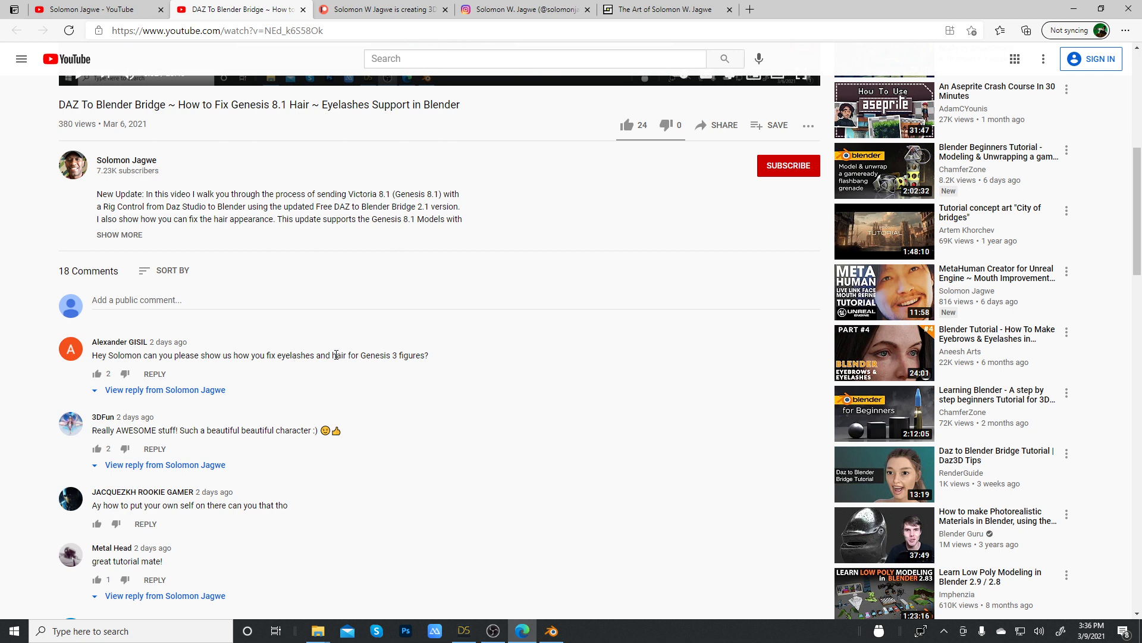
pyautogui.scroll(3, 486, 332)
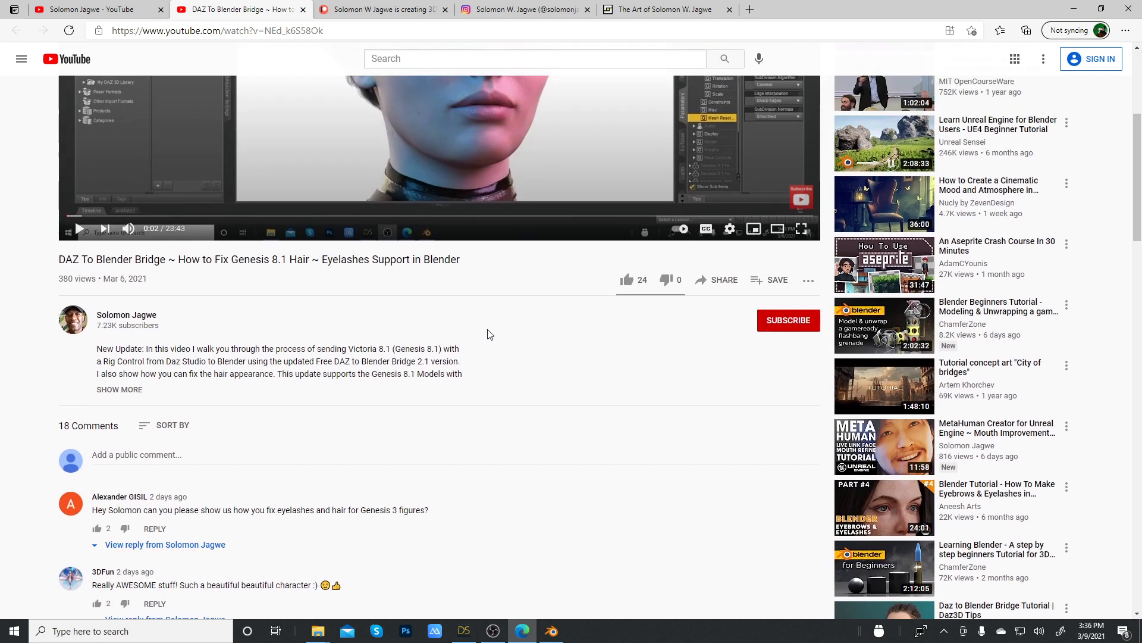
pyautogui.click(1074, 8)
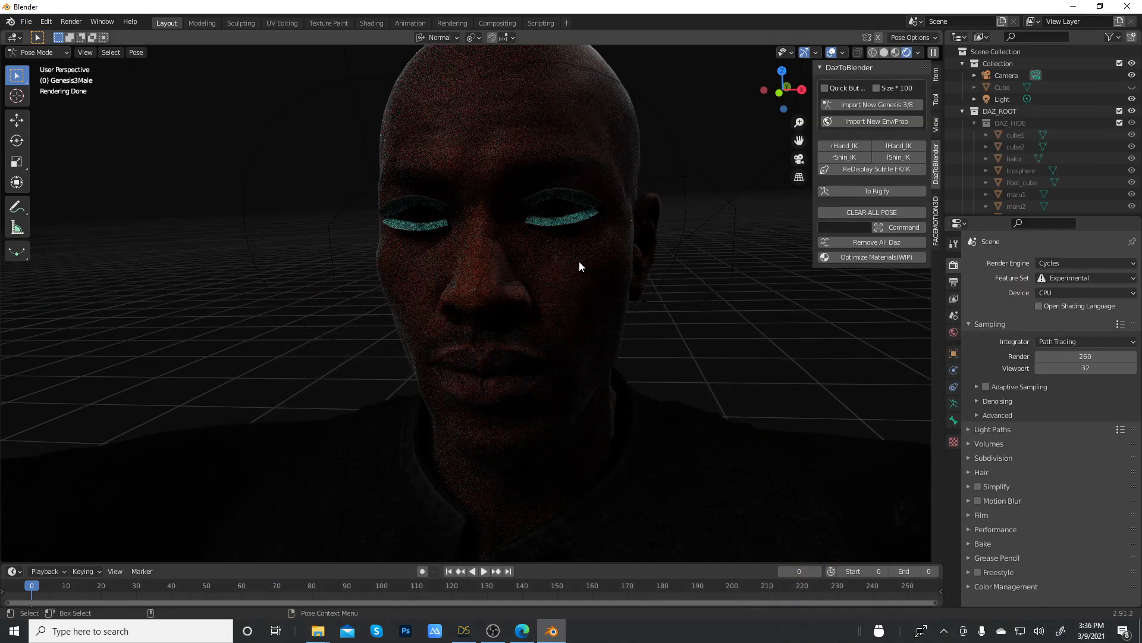
# Examine the rendered face and eyelashes from several angles, and return the viewport to solid shading
pyautogui.moveTo(784, 89); pyautogui.dragTo(738, 95)
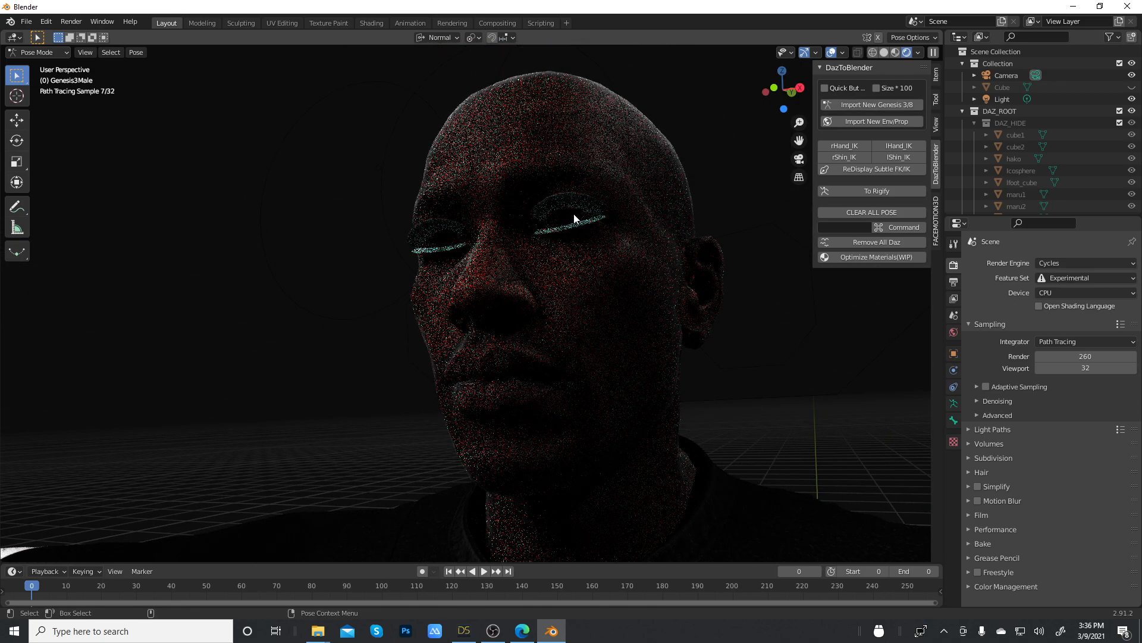
pyautogui.scroll(2, 577, 215)
pyautogui.scroll(1, 649, 171)
pyautogui.scroll(-3, 642, 148)
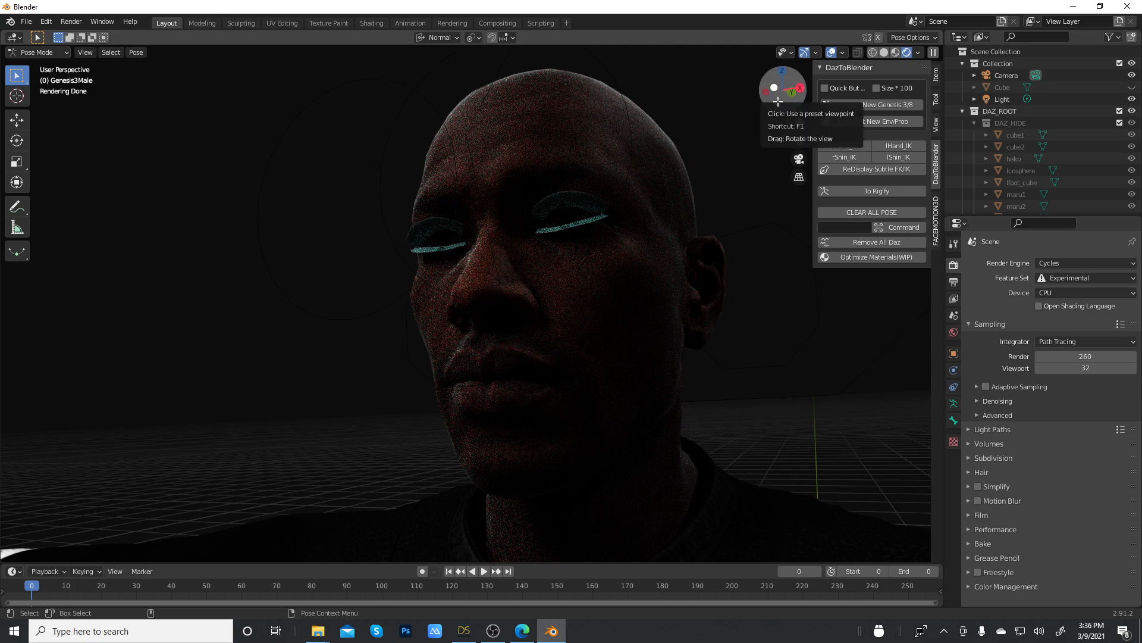
pyautogui.moveTo(780, 94); pyautogui.dragTo(757, 104)
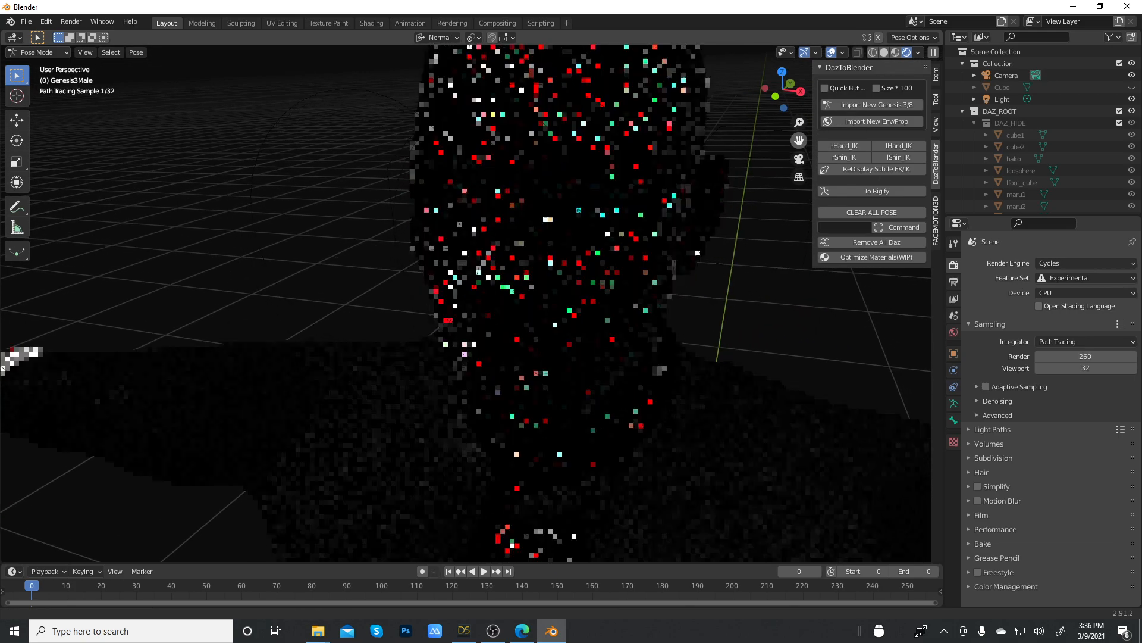
pyautogui.moveTo(799, 140); pyautogui.dragTo(771, 229)
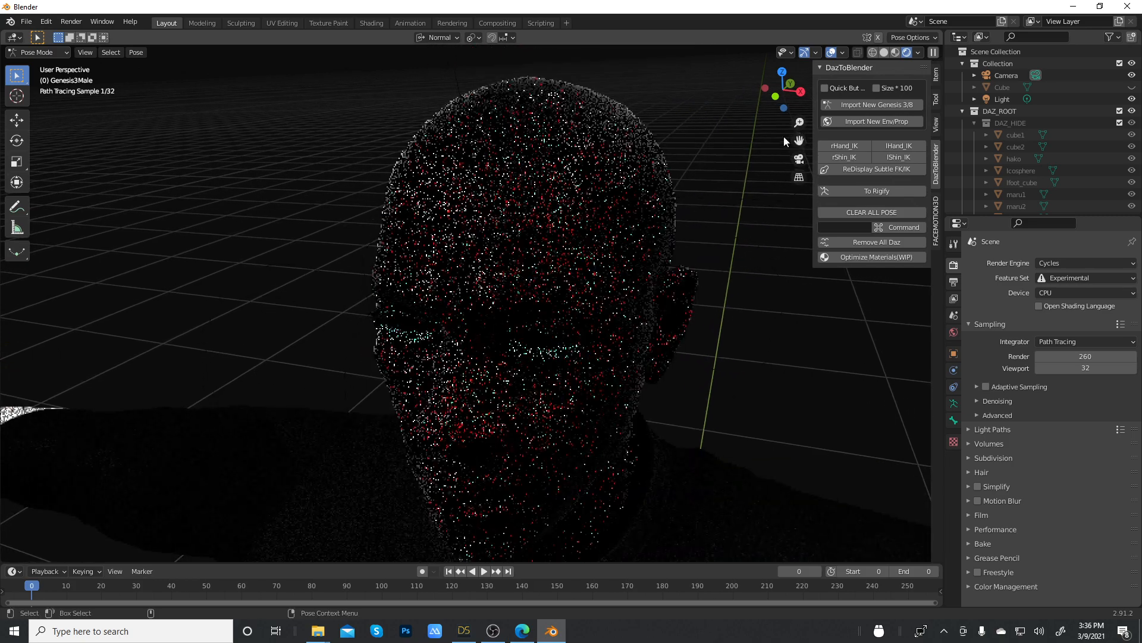
pyautogui.click(885, 53)
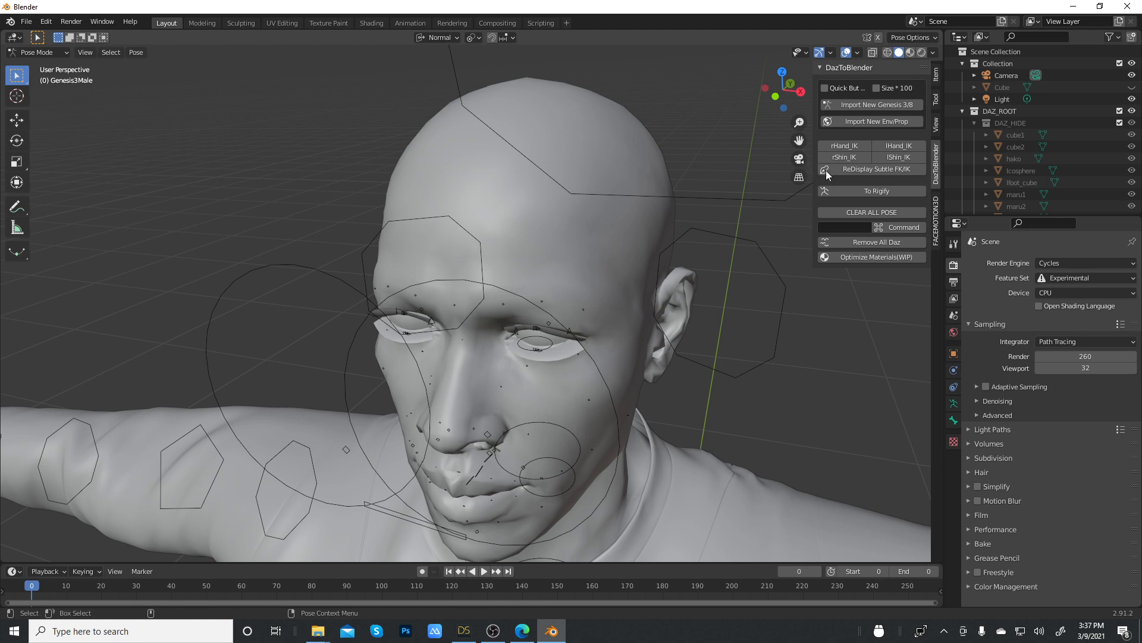
# Switch to DAZ Studio, save the Darius 7 scene and start a new empty scene
pyautogui.click(463, 631)
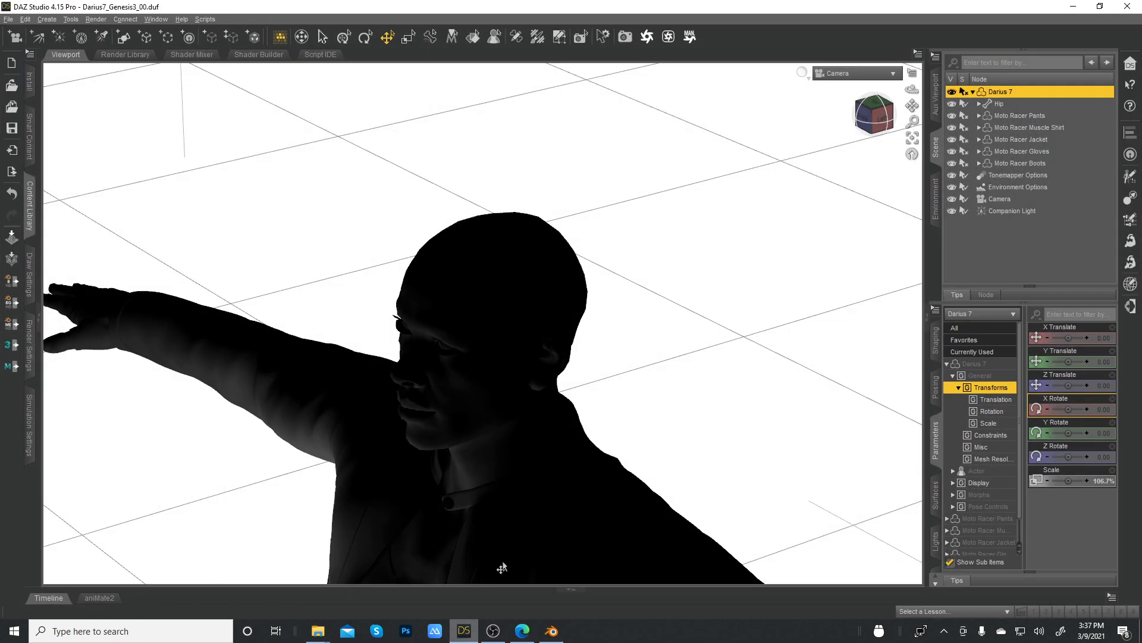
pyautogui.click(9, 19)
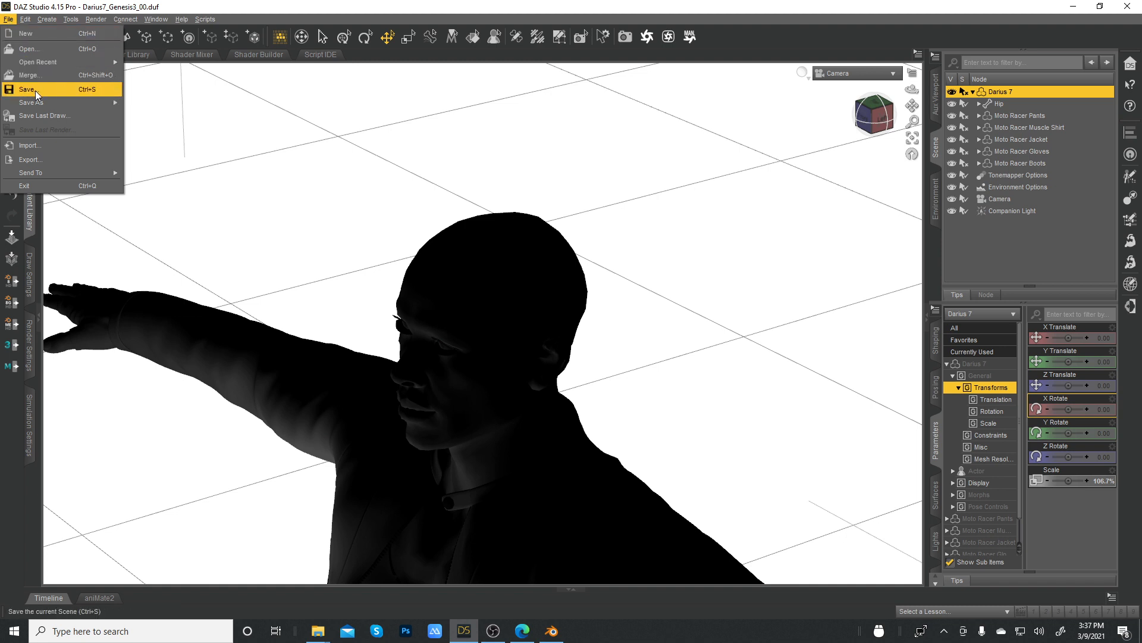
pyautogui.click(34, 90)
pyautogui.click(9, 19)
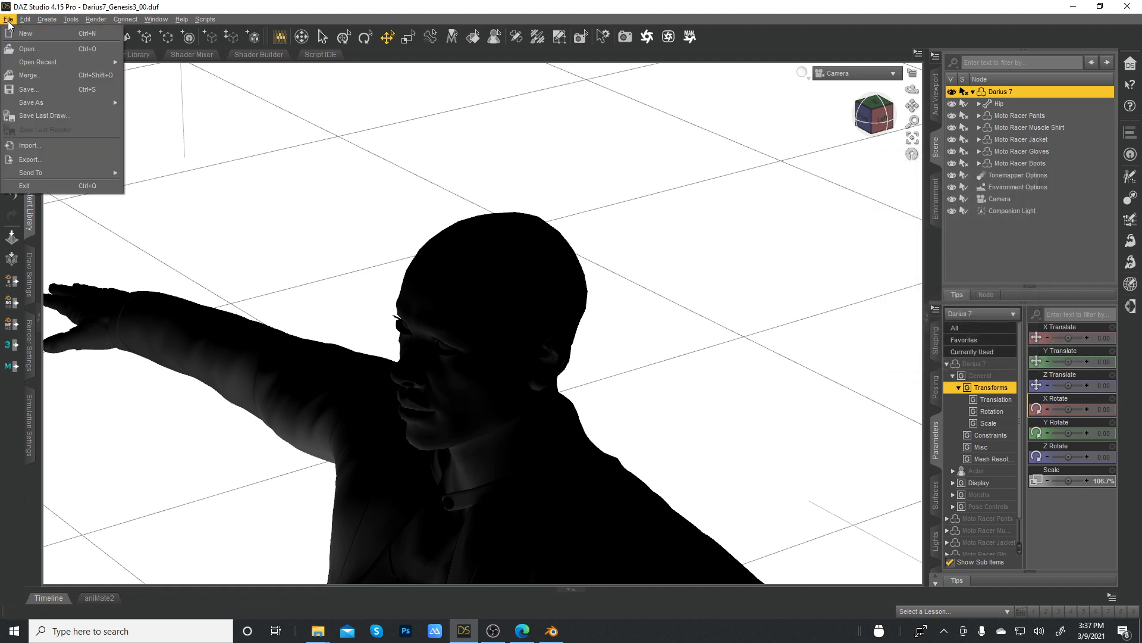
pyautogui.click(29, 33)
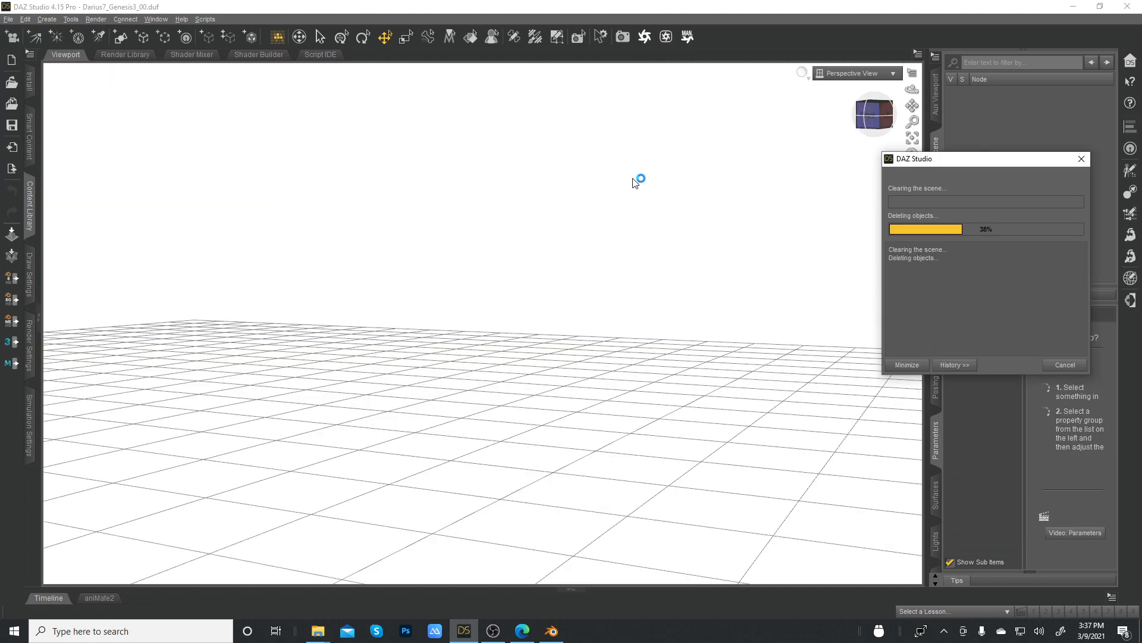
# Load the Genesis 8 Basic Male figure from the content library's Genesis 8 Male folder into the empty scene
pyautogui.click(39, 322)
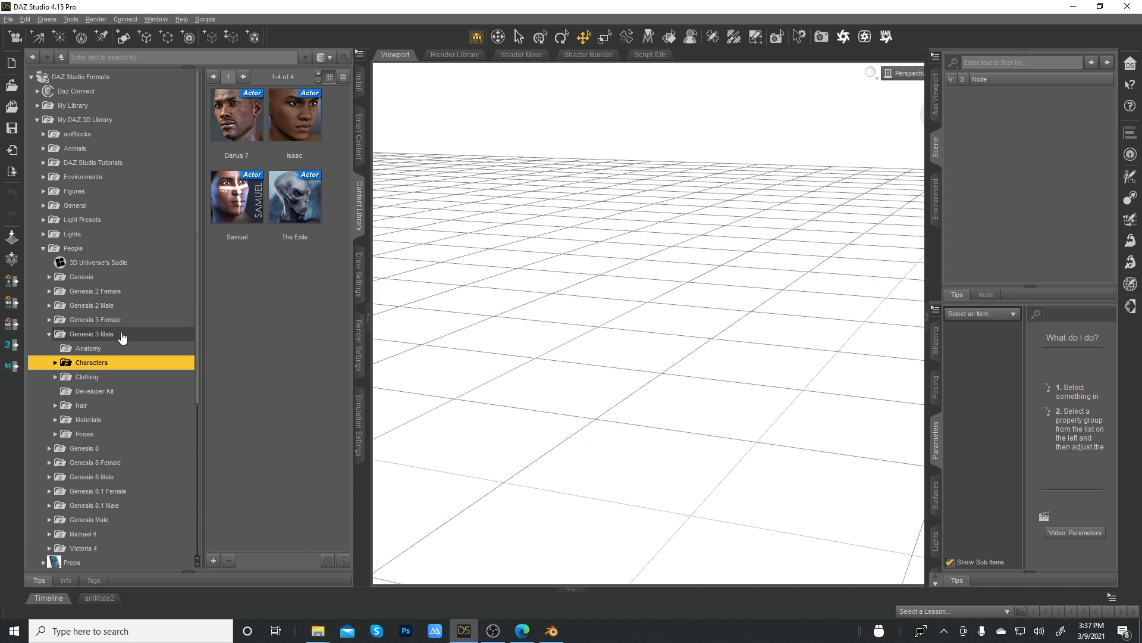
pyautogui.click(54, 335)
pyautogui.click(101, 349)
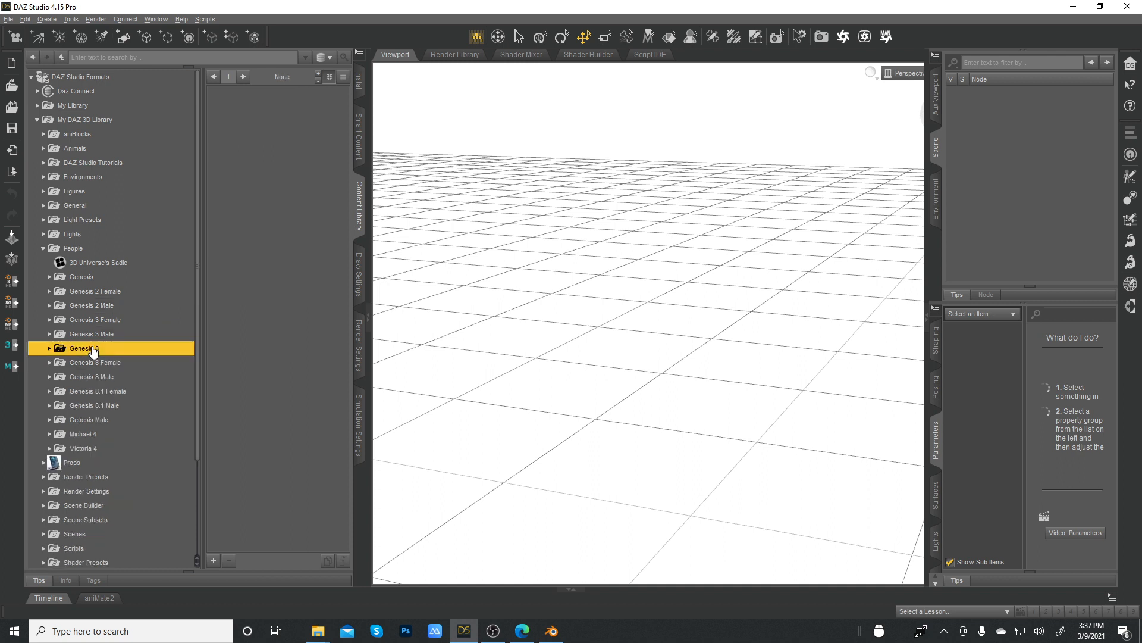
pyautogui.click(95, 377)
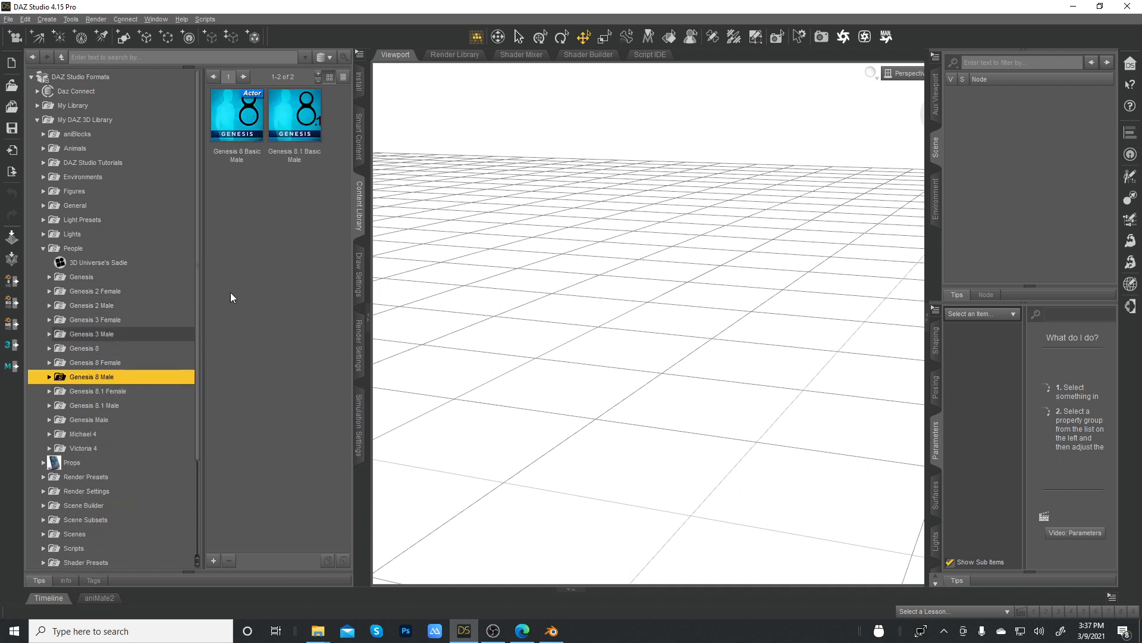
pyautogui.doubleClick(243, 132)
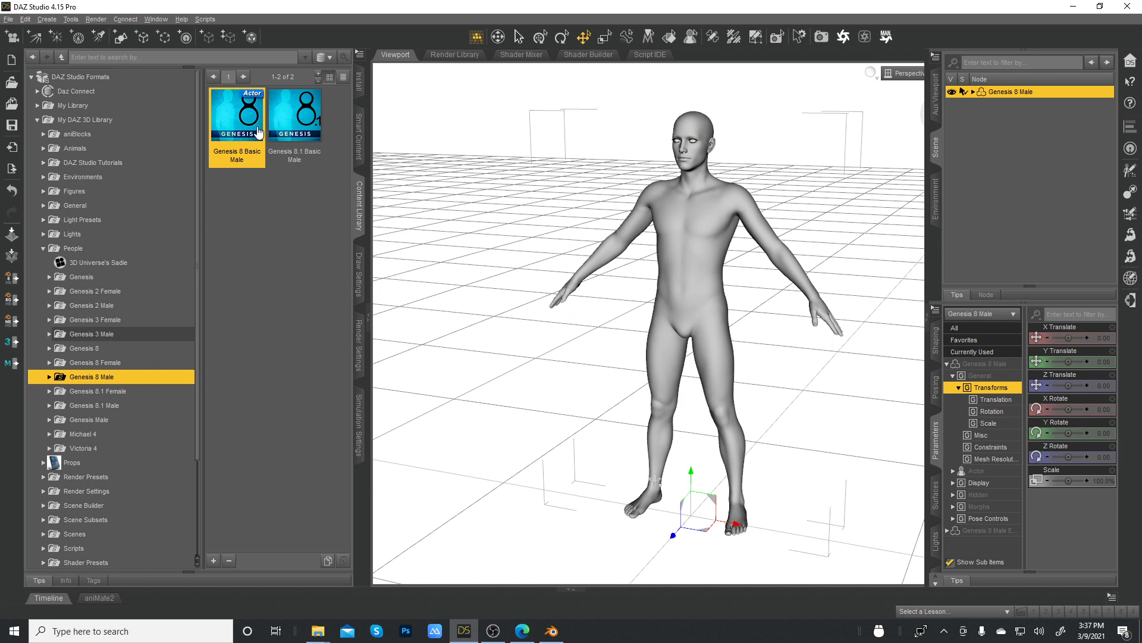
# Select the male figure's head, collapse the content library and frame the head in a close view
pyautogui.click(90, 321)
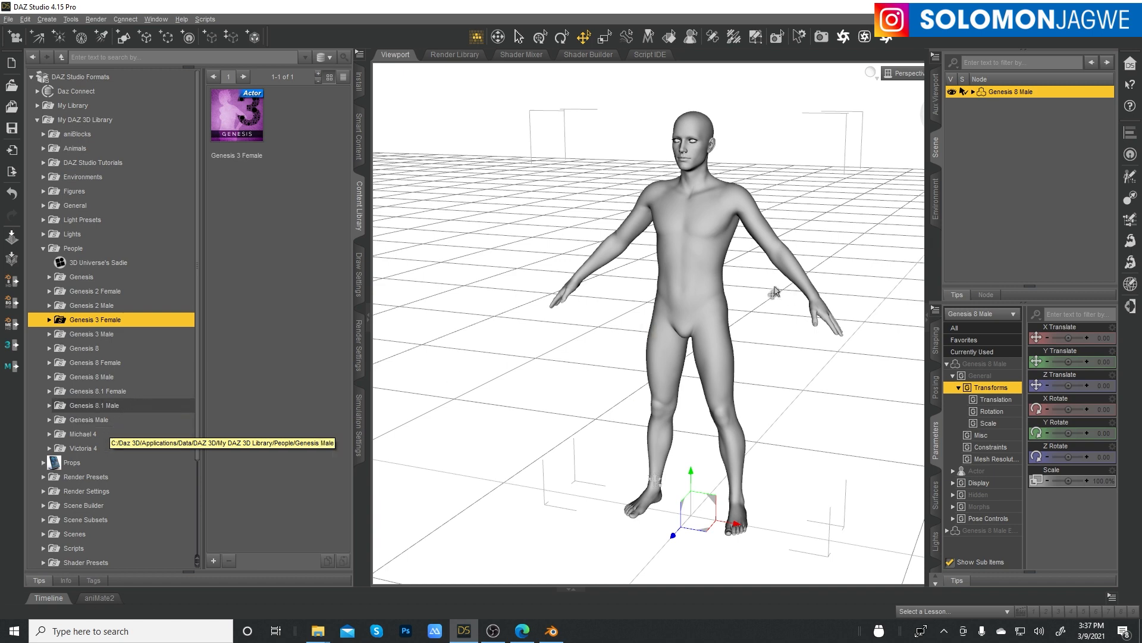
pyautogui.scroll(2, 709, 177)
pyautogui.scroll(4, 709, 177)
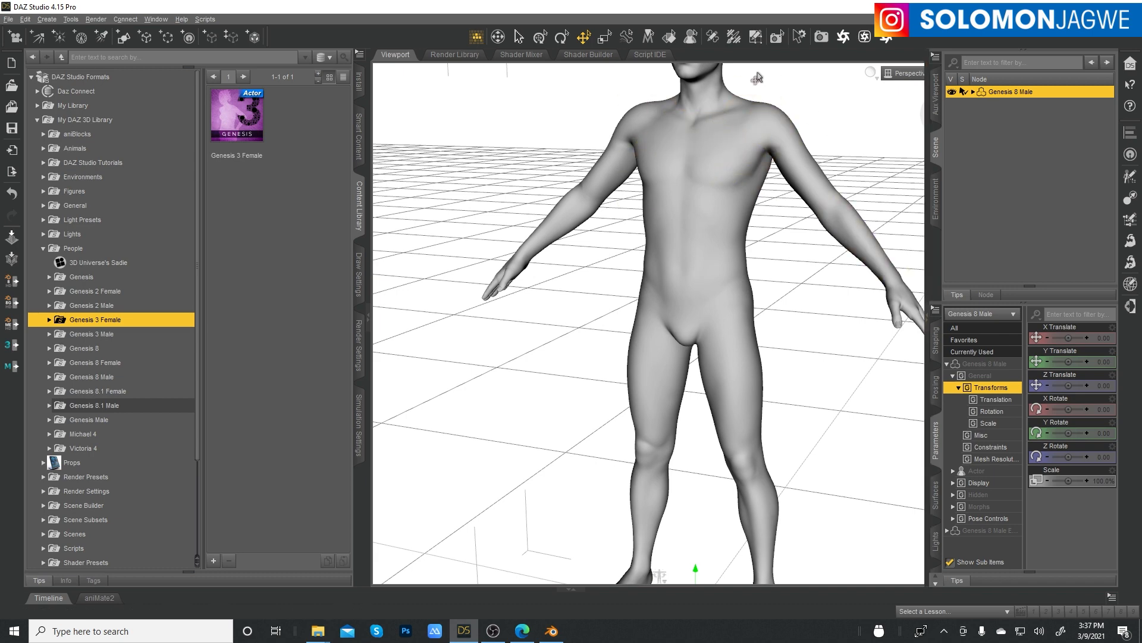
pyautogui.click(695, 75)
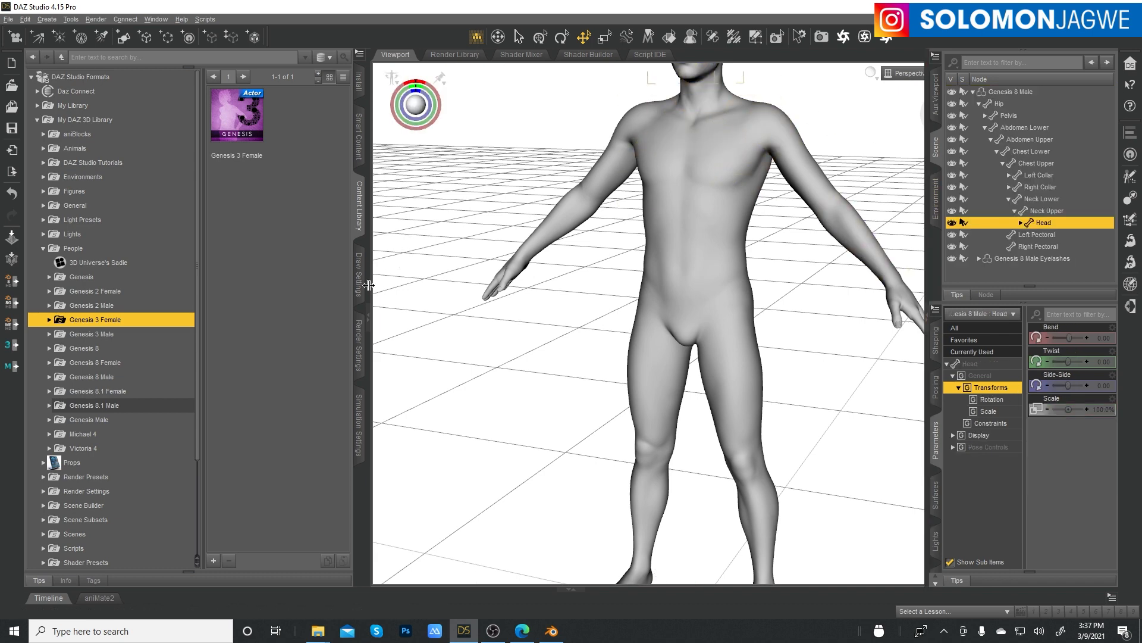
pyautogui.click(369, 316)
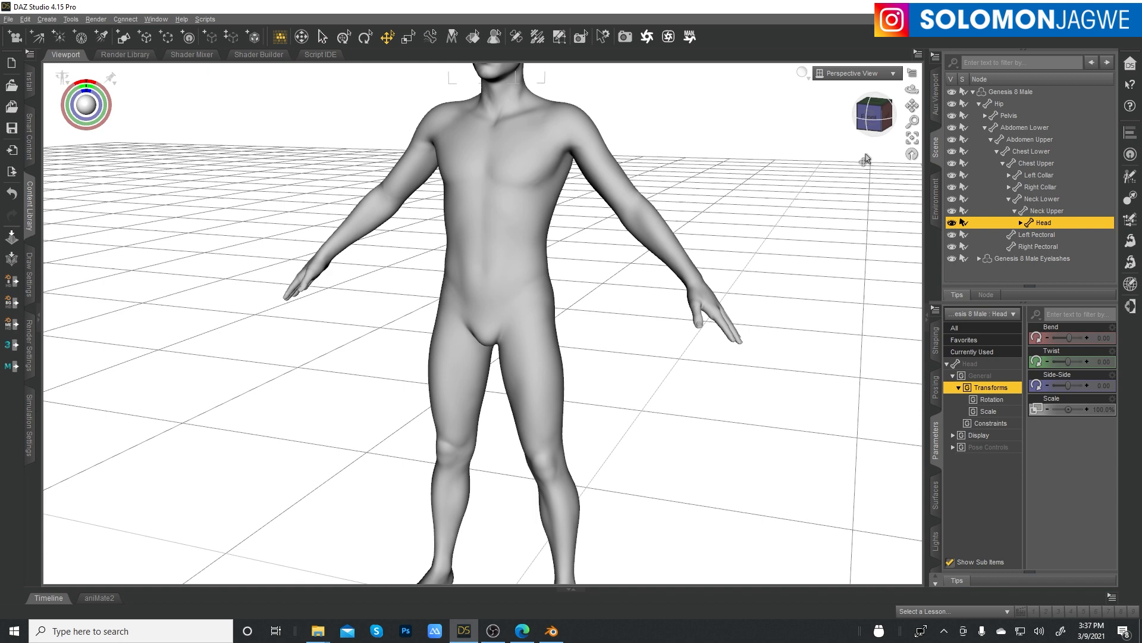
pyautogui.click(913, 137)
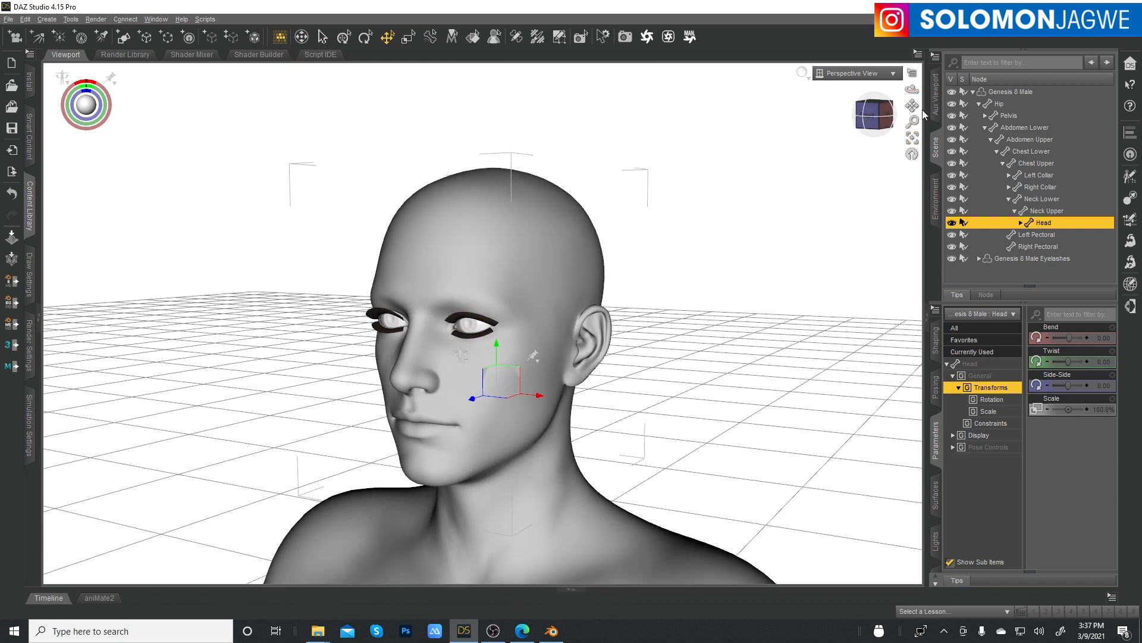
pyautogui.moveTo(912, 121); pyautogui.dragTo(913, 119)
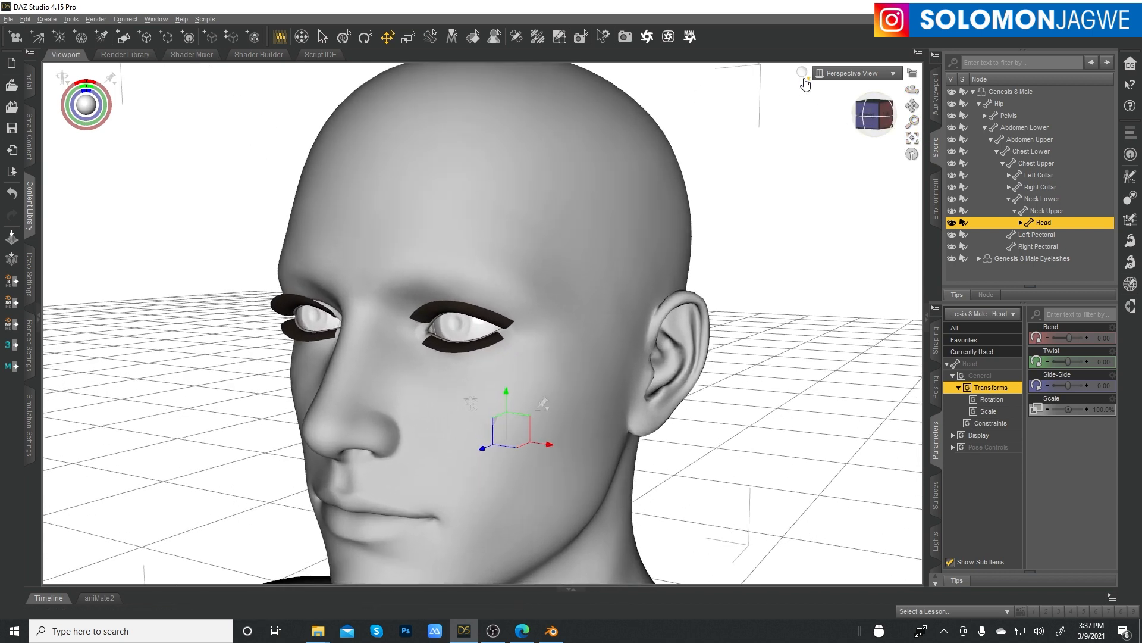
# Display the figure in NVIDIA Iray draw style and examine the eye and eyelashes up close
pyautogui.click(802, 72)
pyautogui.click(796, 230)
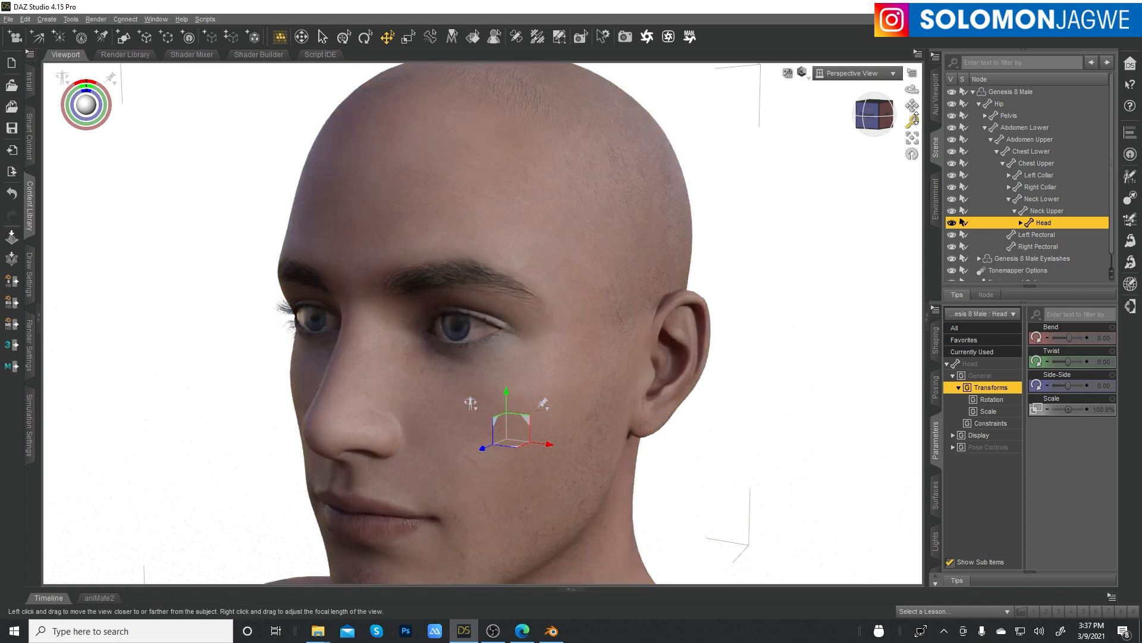
pyautogui.moveTo(912, 121); pyautogui.dragTo(913, 104)
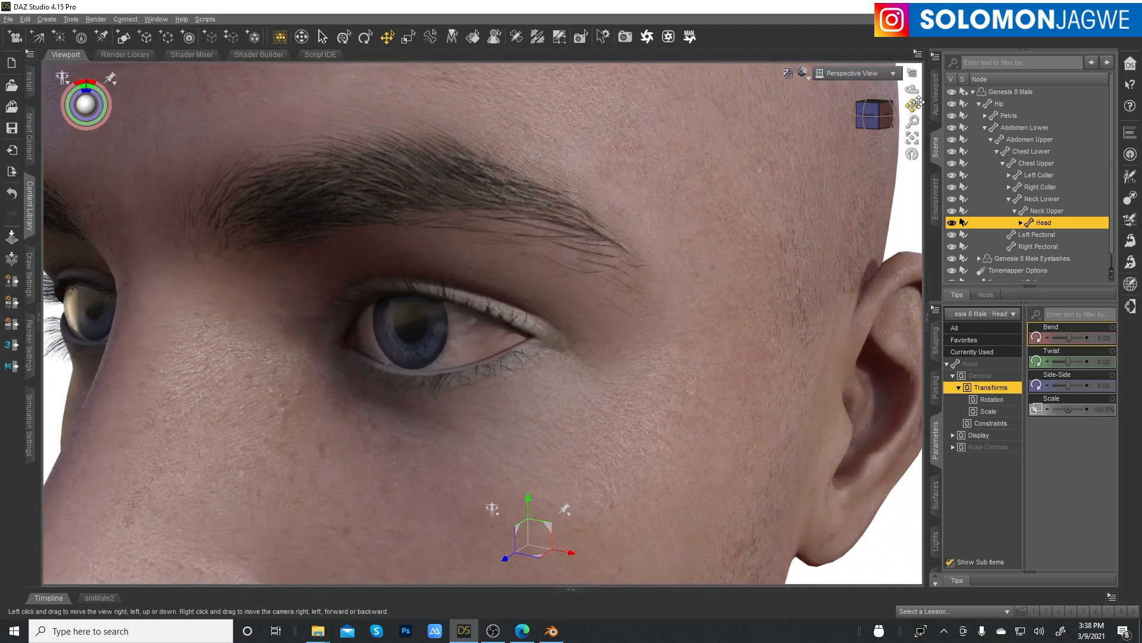
# Select the root Genesis 8 Male figure in the scene and return the draw style to Smooth Shaded
pyautogui.click(1012, 91)
pyautogui.click(973, 92)
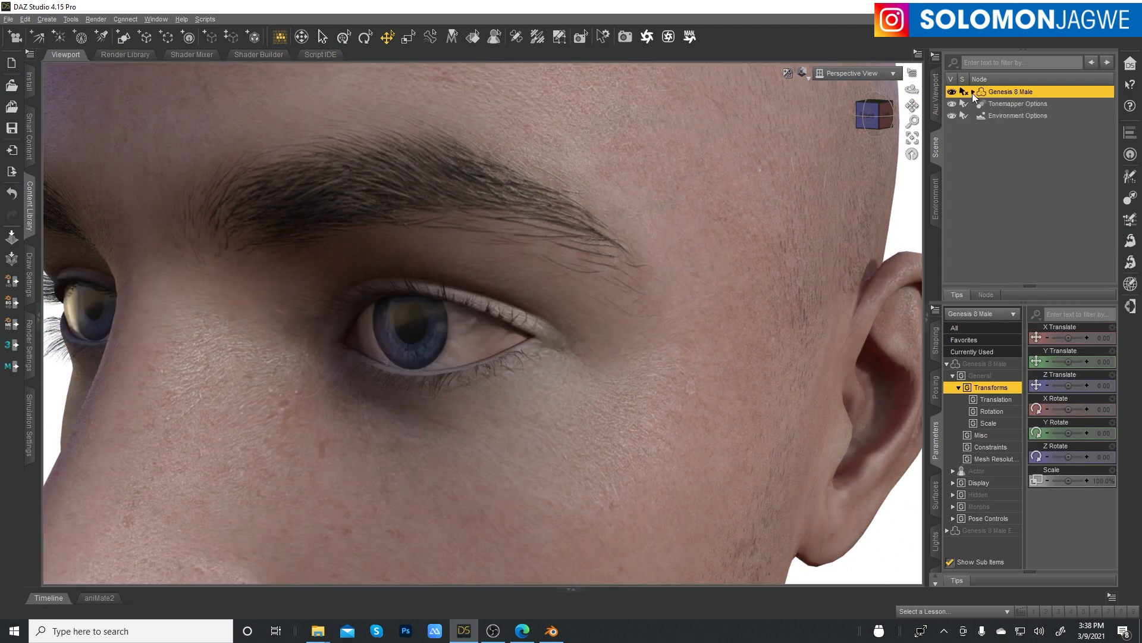
pyautogui.scroll(-10, 780, 193)
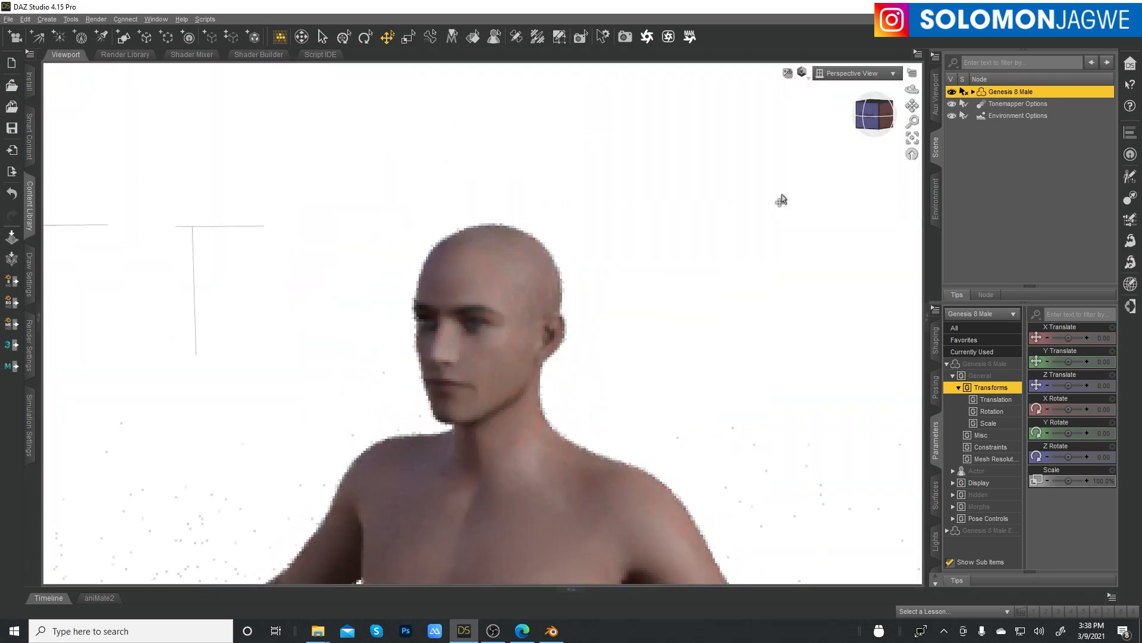
pyautogui.click(803, 72)
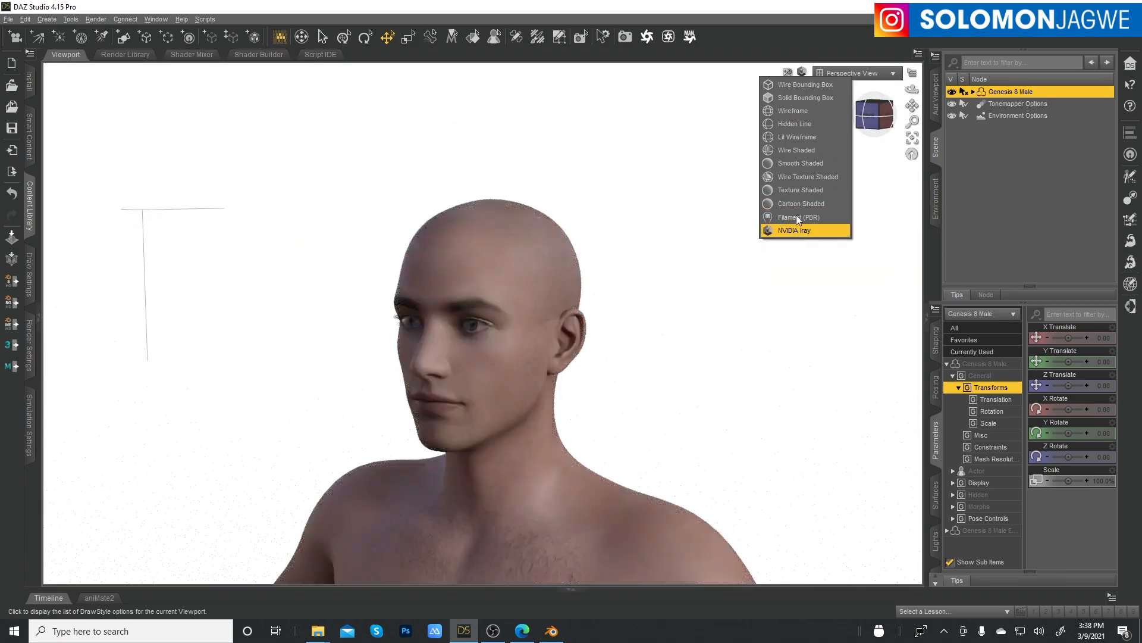
pyautogui.click(802, 162)
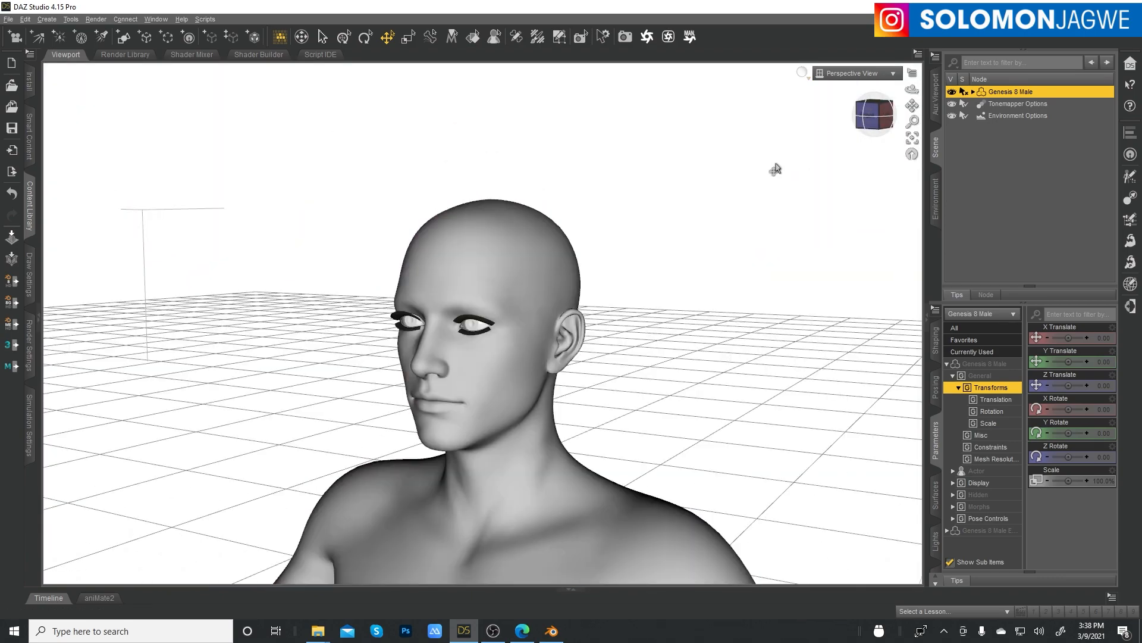
# Start the Daz to Blender export for the selected figure with Genesis8/3 as the export type
pyautogui.click(200, 18)
pyautogui.moveTo(209, 31)
pyautogui.moveTo(274, 34)
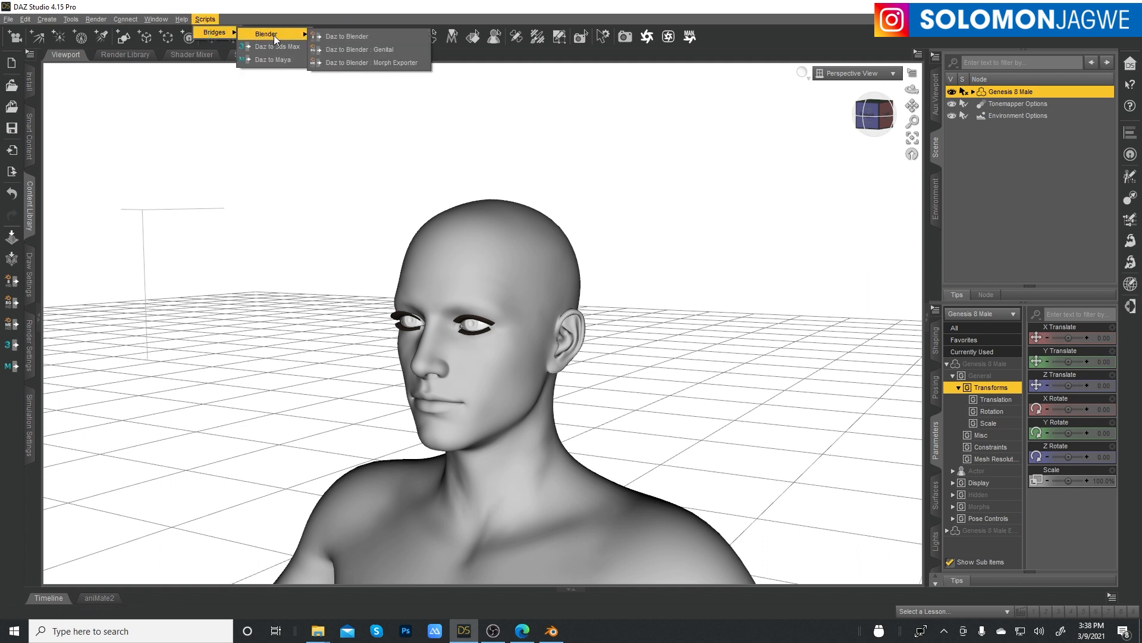
pyautogui.click(347, 37)
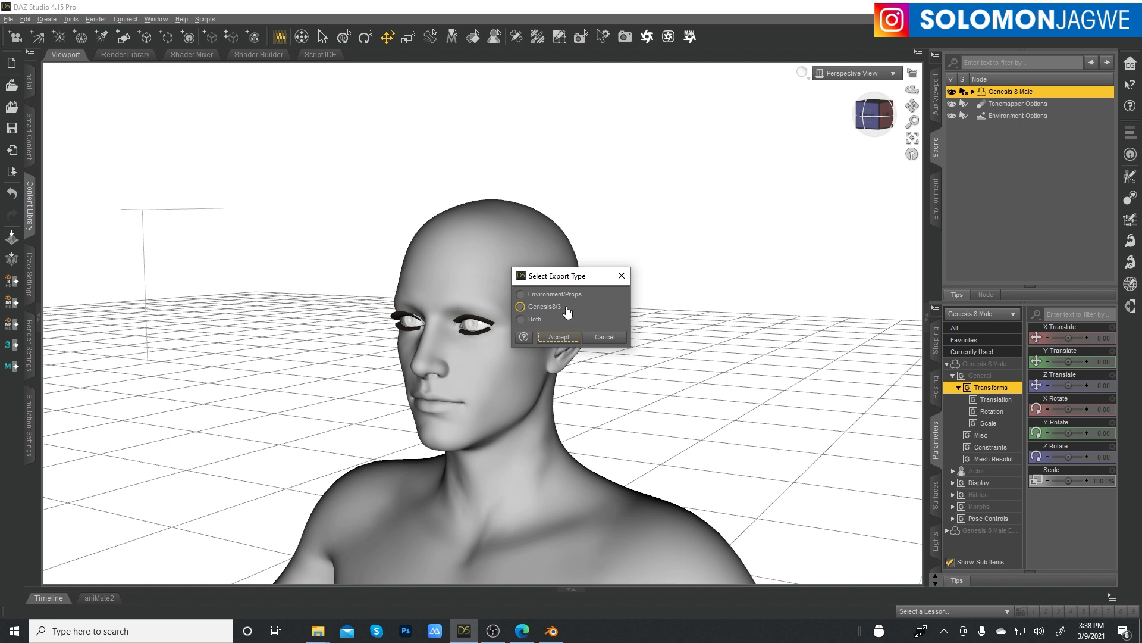
pyautogui.click(558, 337)
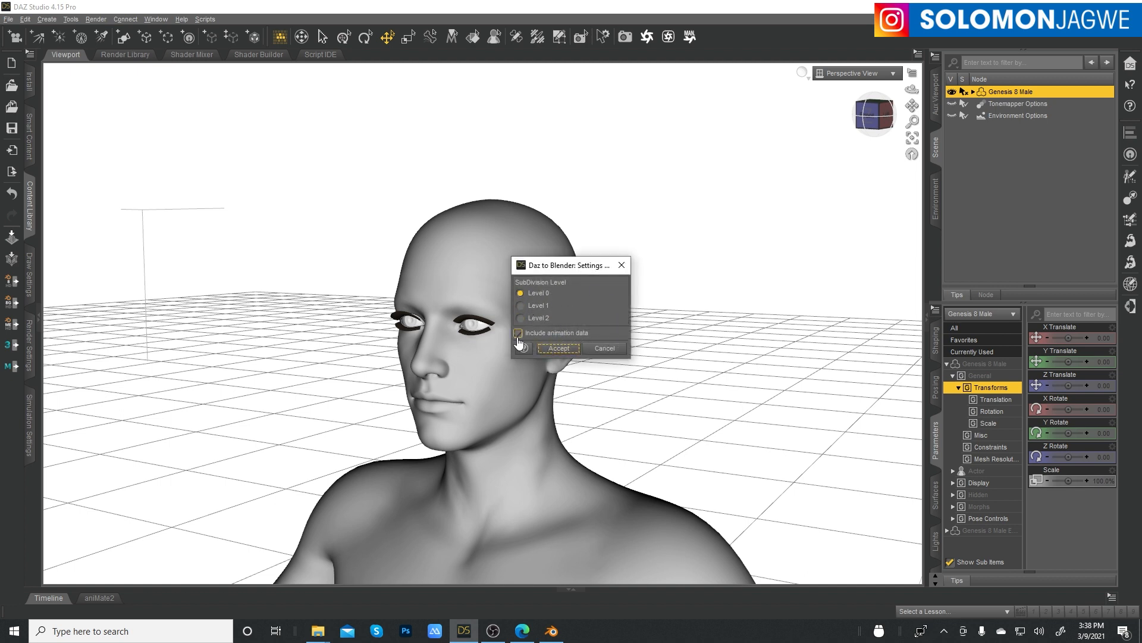
# Export at subdivision Level 0 without animation data, leaving the morph names list empty
pyautogui.click(558, 334)
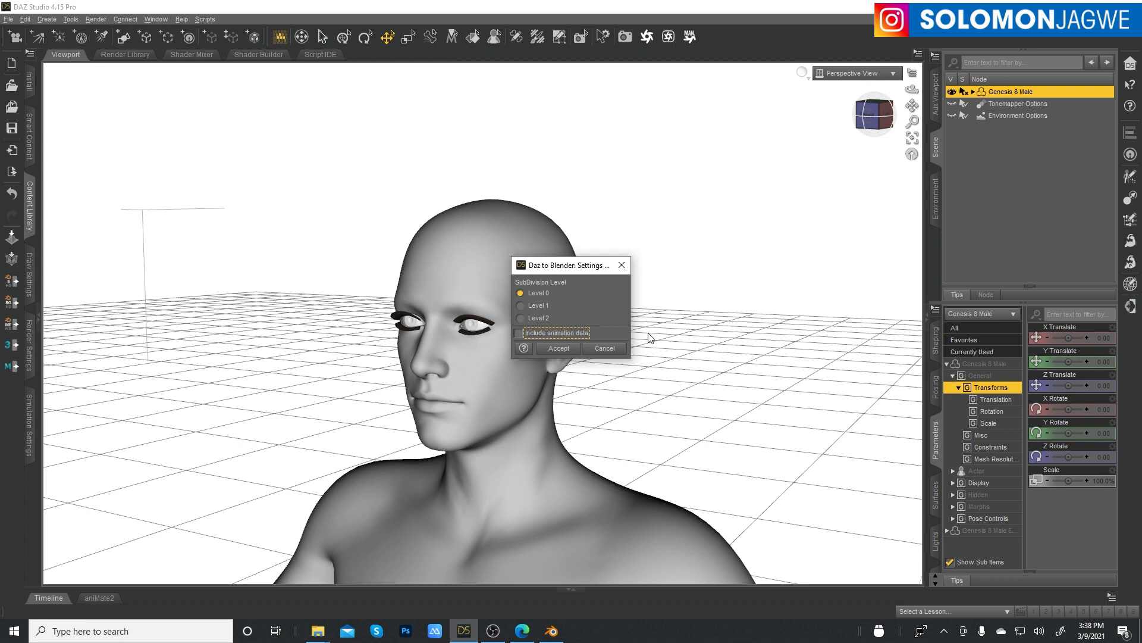
pyautogui.click(559, 350)
pyautogui.click(560, 348)
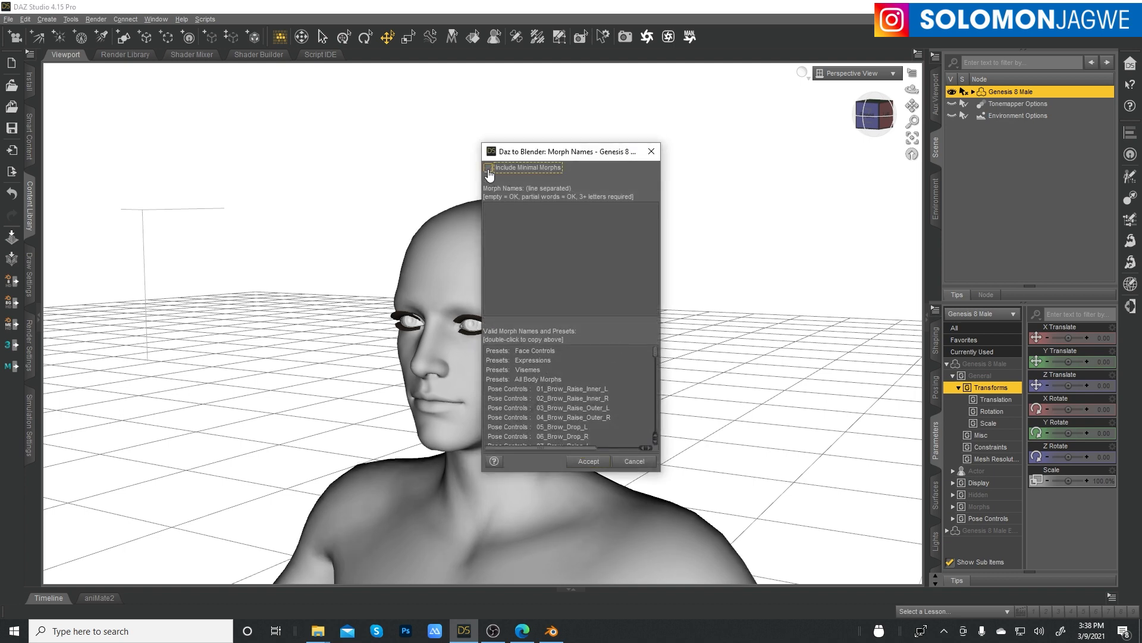
pyautogui.click(587, 461)
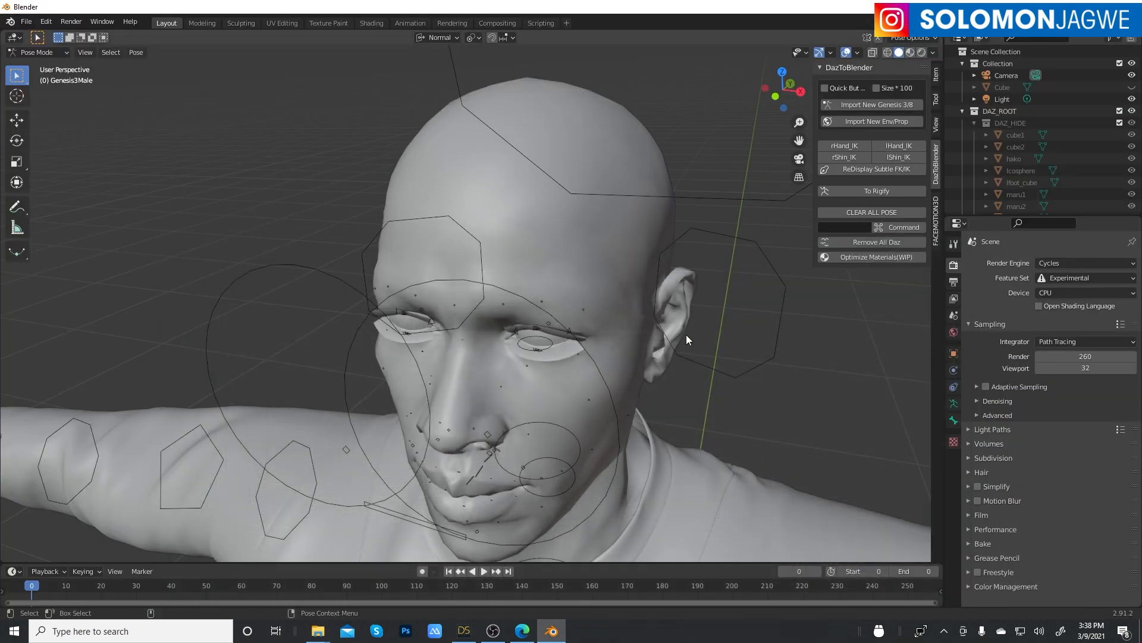
# In Blender, collapse the DAZ_ROOT collection and import the new Genesis 3/8 figure with DazToBlender
pyautogui.click(963, 111)
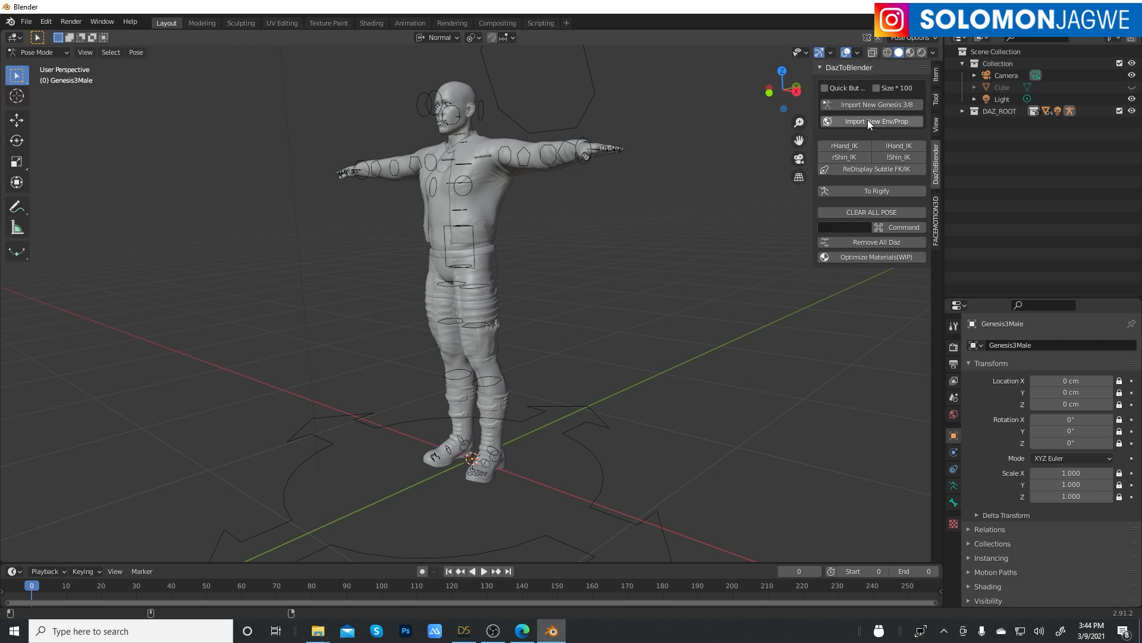
pyautogui.click(863, 105)
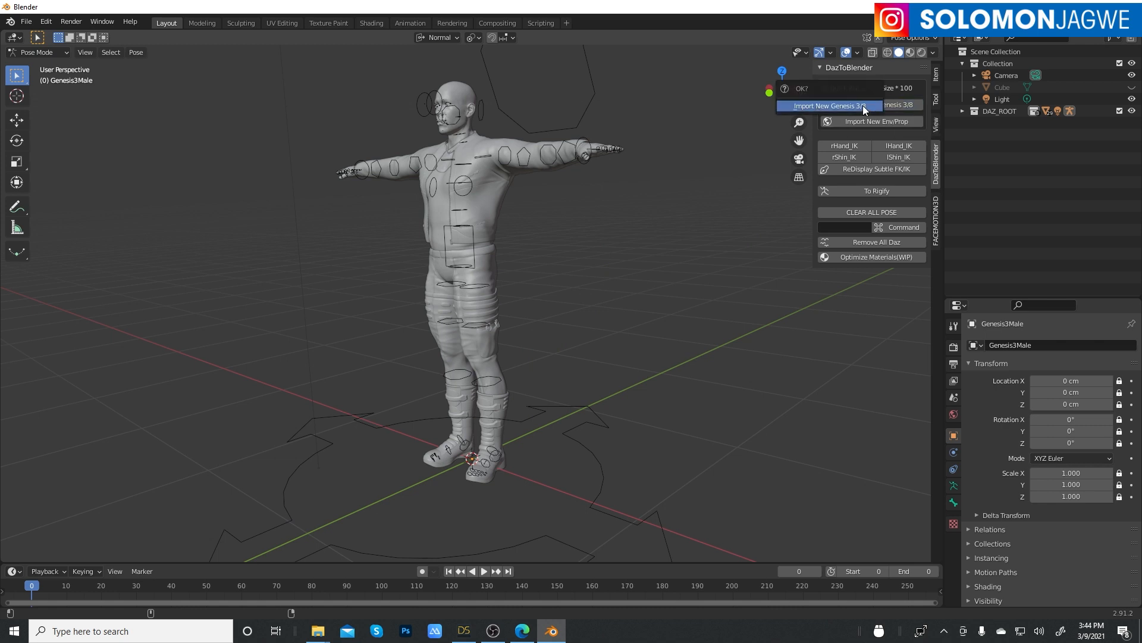
pyautogui.click(833, 107)
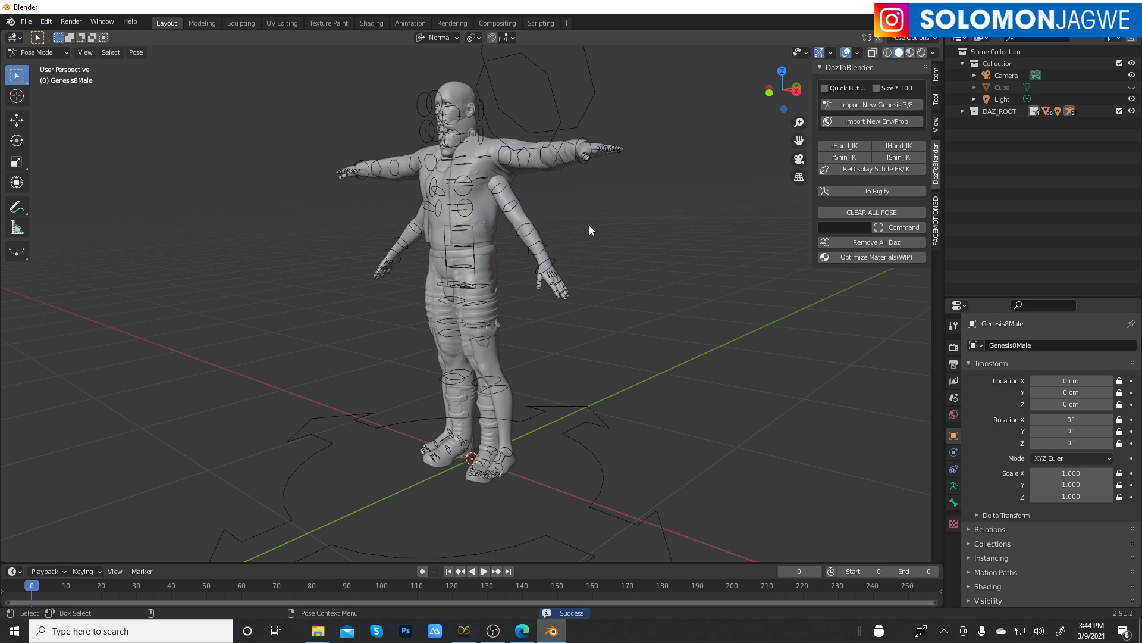
# View the overlapping heads of both figures up close in rendered viewport shading and compare their eyelashes
pyautogui.scroll(6, 589, 230)
pyautogui.moveTo(640, 138); pyautogui.dragTo(767, 342, button='middle')
pyautogui.scroll(4, 762, 332)
pyautogui.moveTo(694, 301); pyautogui.dragTo(786, 261, button='middle')
pyautogui.scroll(2, 630, 238)
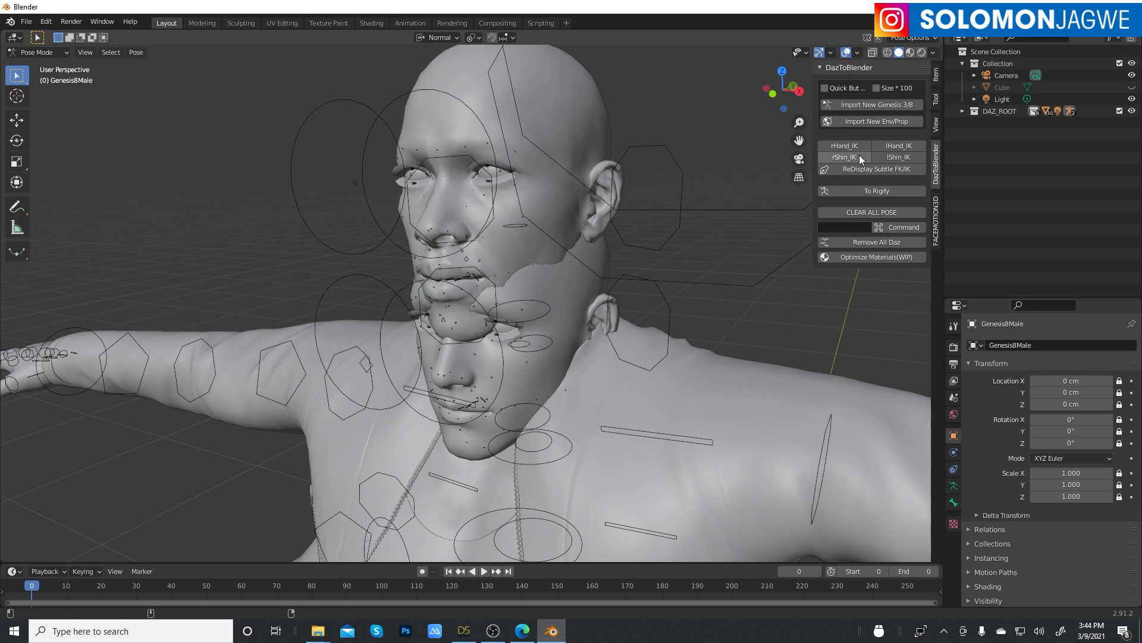
pyautogui.click(923, 53)
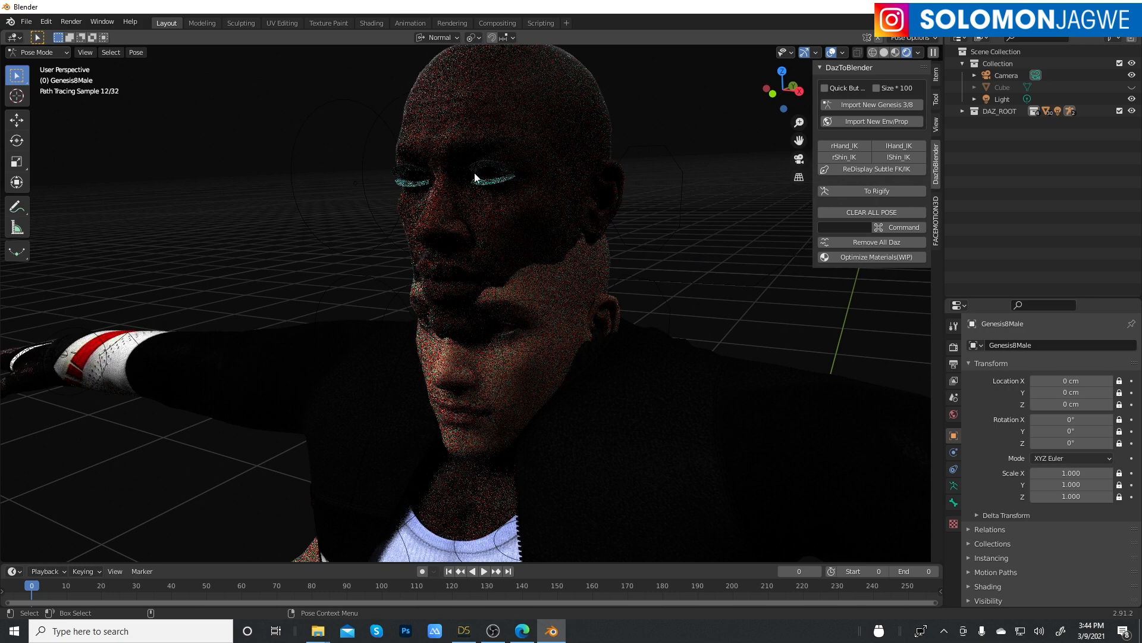
pyautogui.scroll(3, 491, 194)
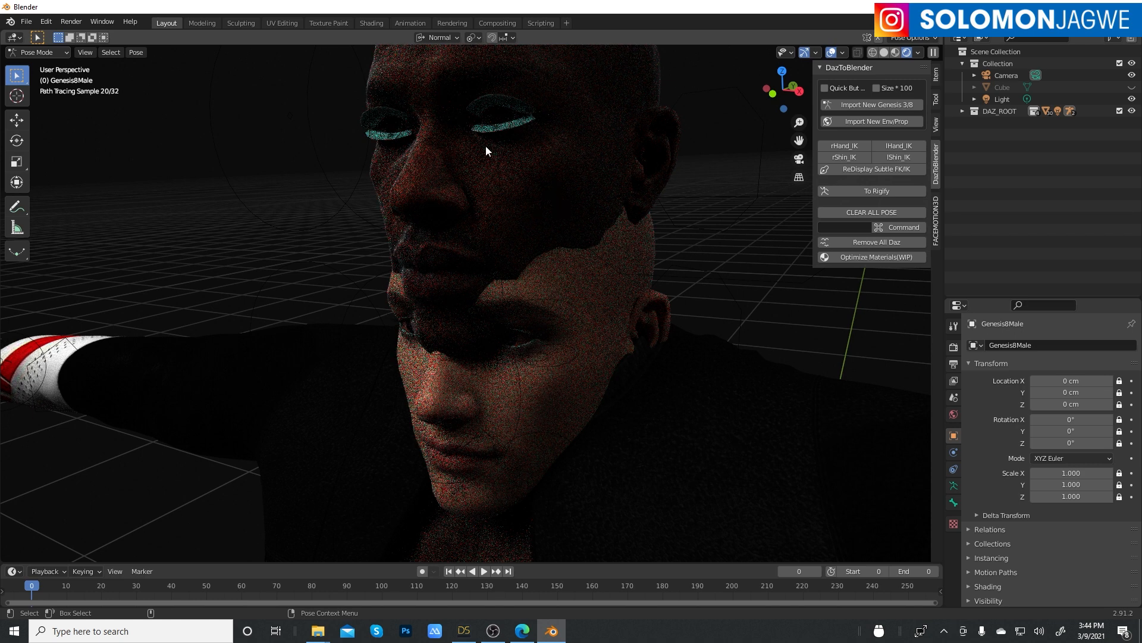
# Switch the Genesis 8 armature from Pose Mode to Object Mode
pyautogui.click(543, 344)
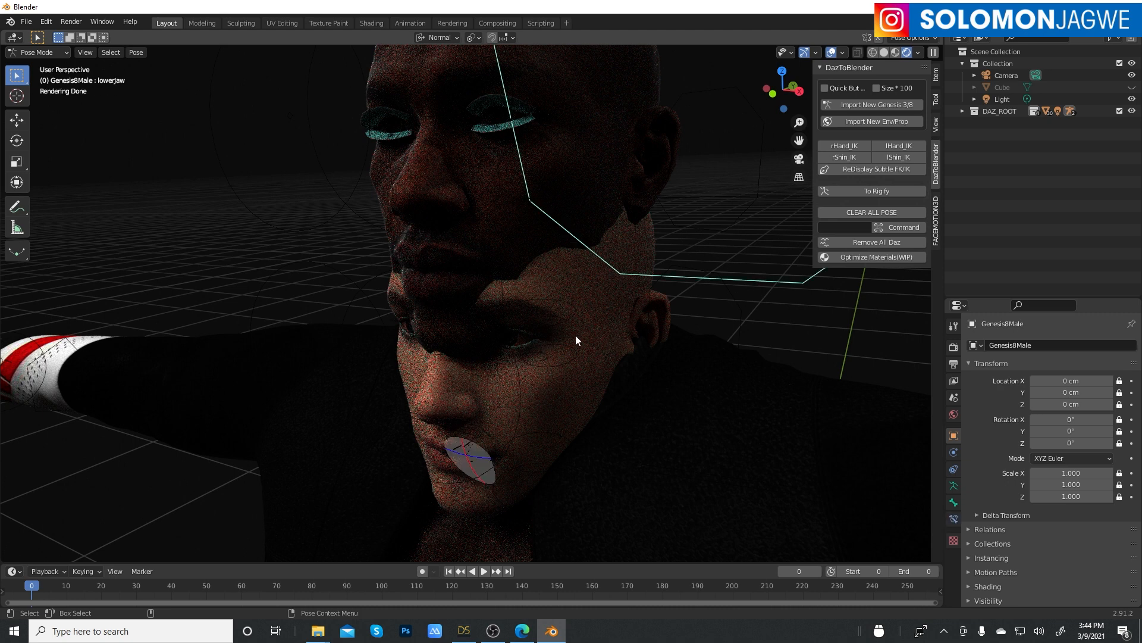
pyautogui.click(67, 52)
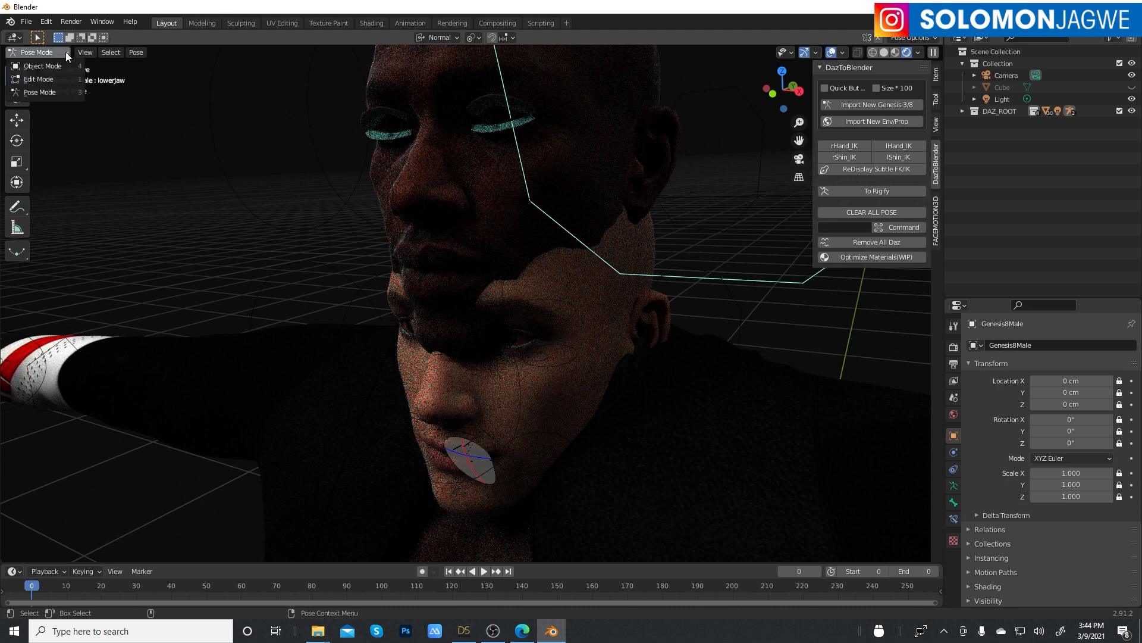
pyautogui.click(42, 67)
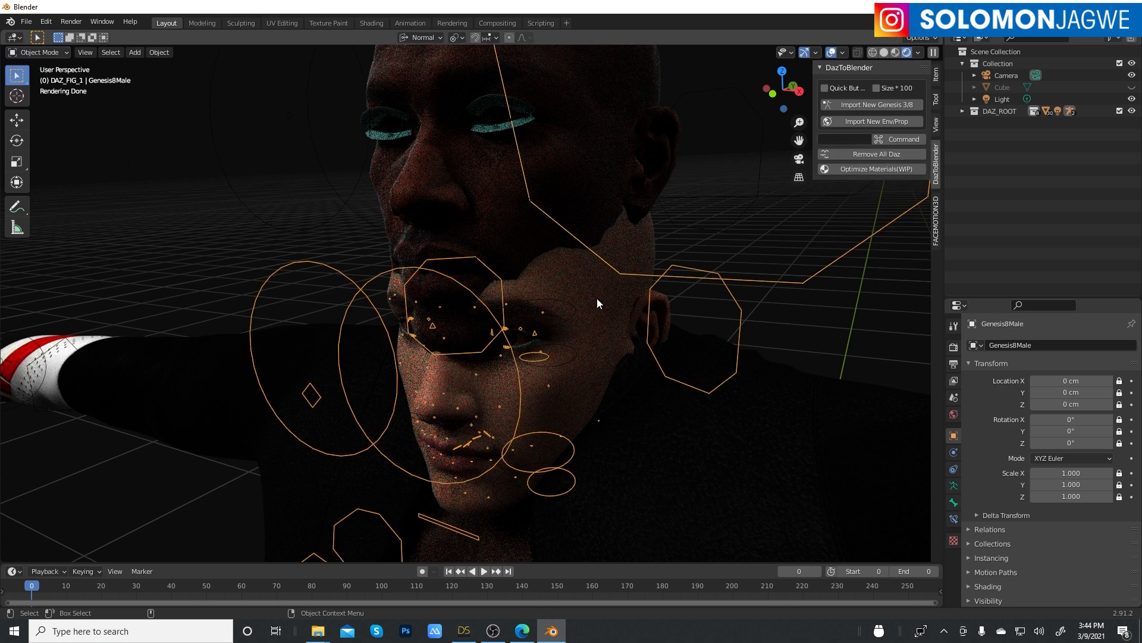
# Compare the Genesis 3 and Genesis 8 body meshes, select Genesis8Male.Shape and show its material slots
pyautogui.click(598, 299)
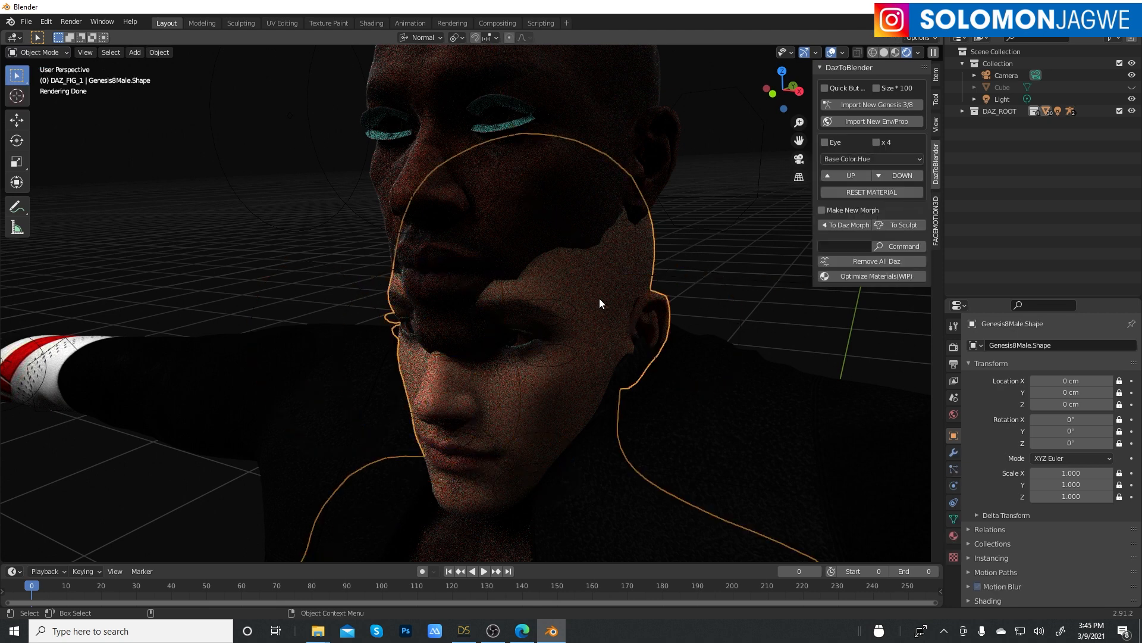
pyautogui.click(427, 74)
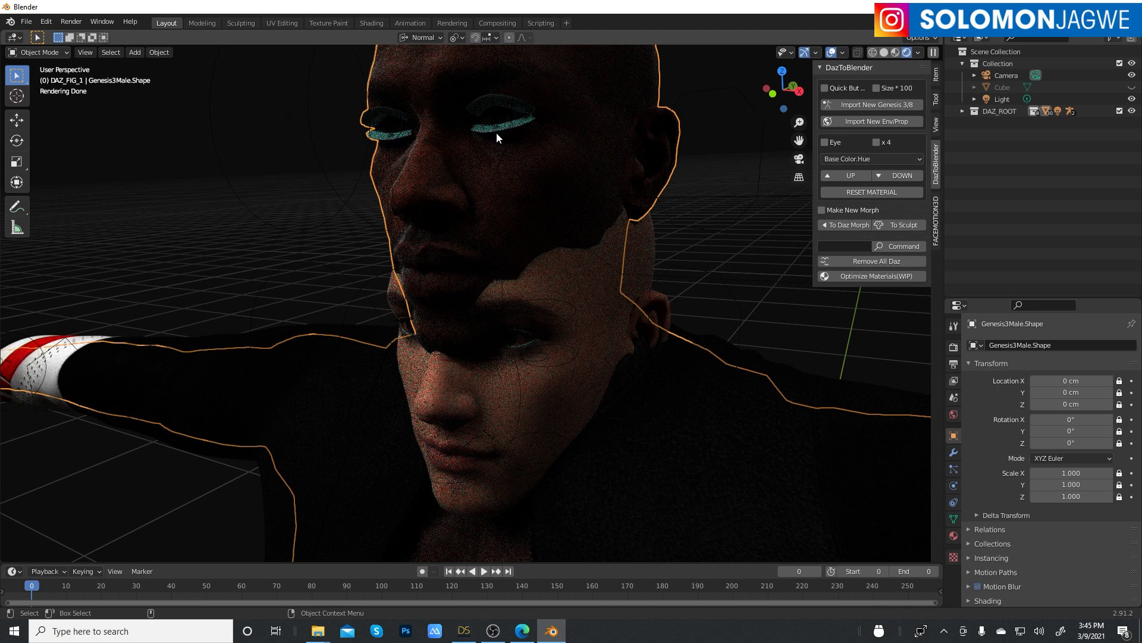
pyautogui.click(643, 263)
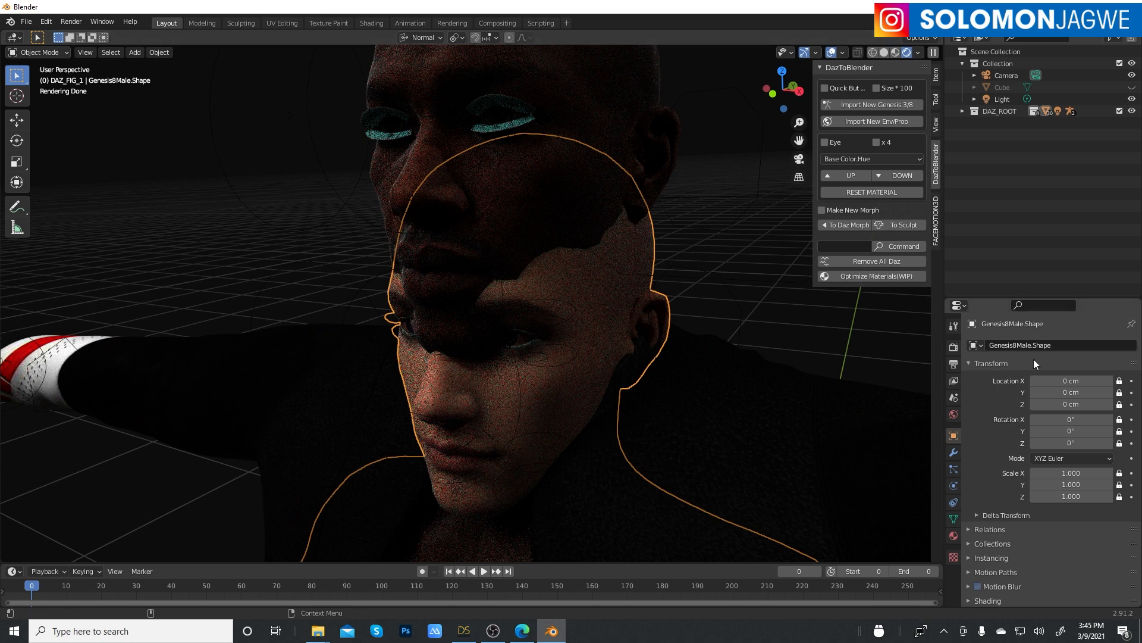
pyautogui.click(955, 536)
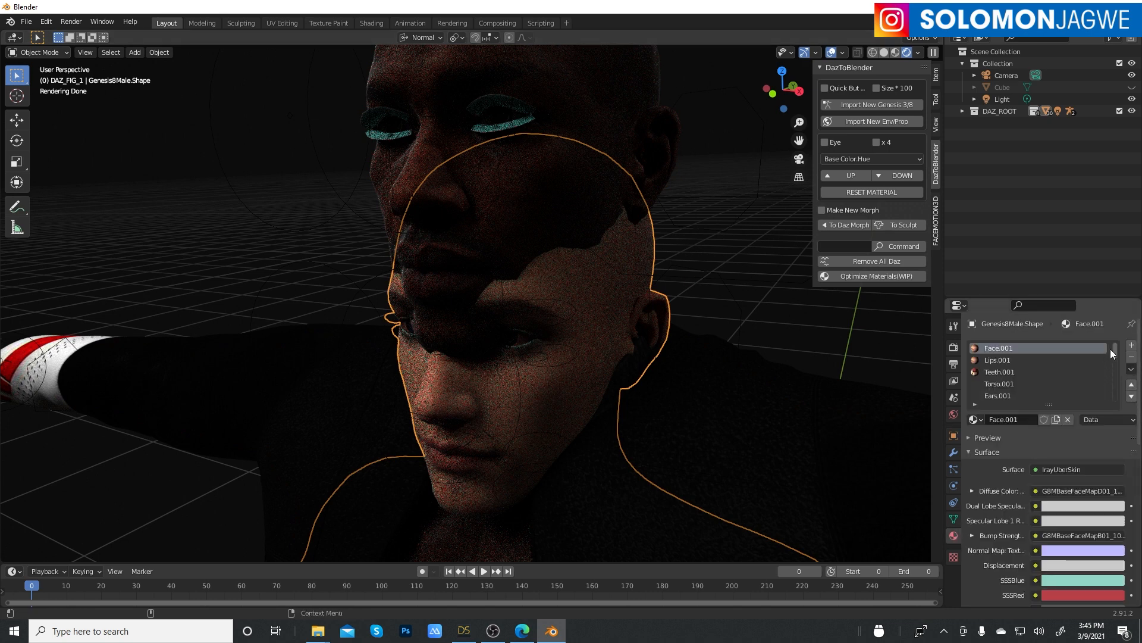
# Switch the Genesis3Male armature to Pose Mode and back to Object Mode, and reselect Genesis8Male.Shape
pyautogui.moveTo(1116, 353); pyautogui.dragTo(1117, 395)
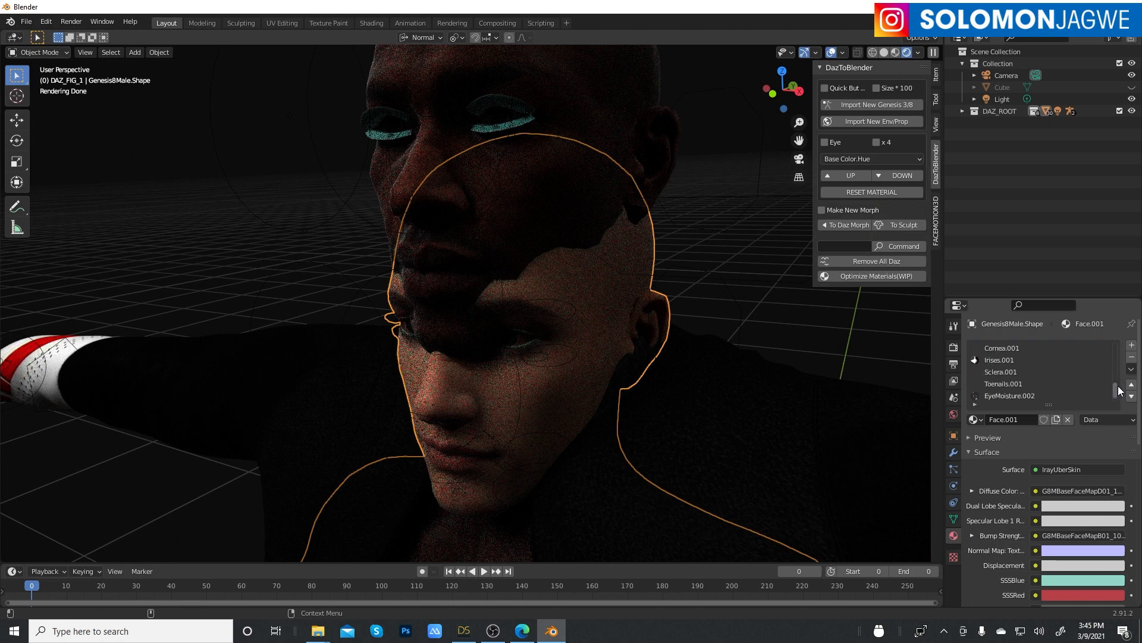
pyautogui.click(67, 52)
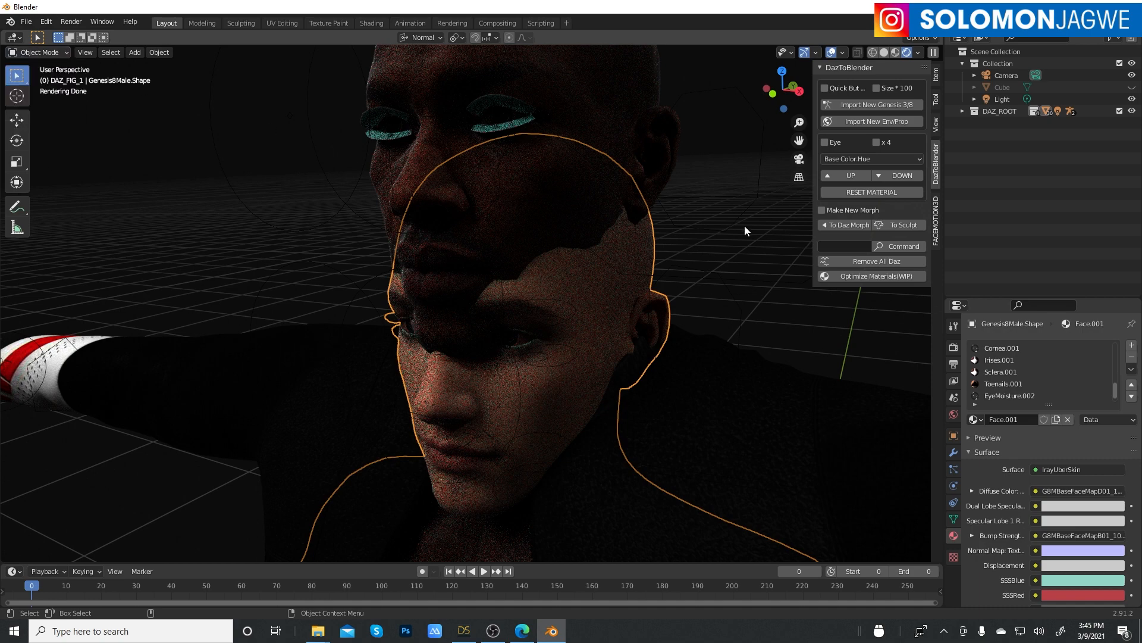
pyautogui.click(739, 226)
pyautogui.click(58, 51)
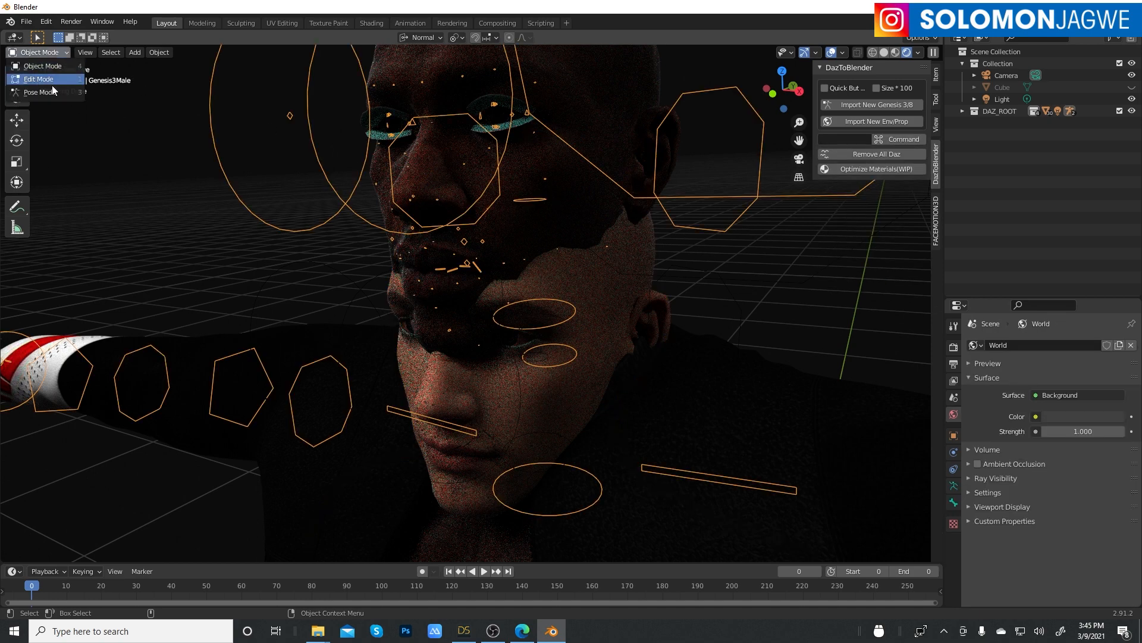
pyautogui.click(50, 94)
pyautogui.click(66, 52)
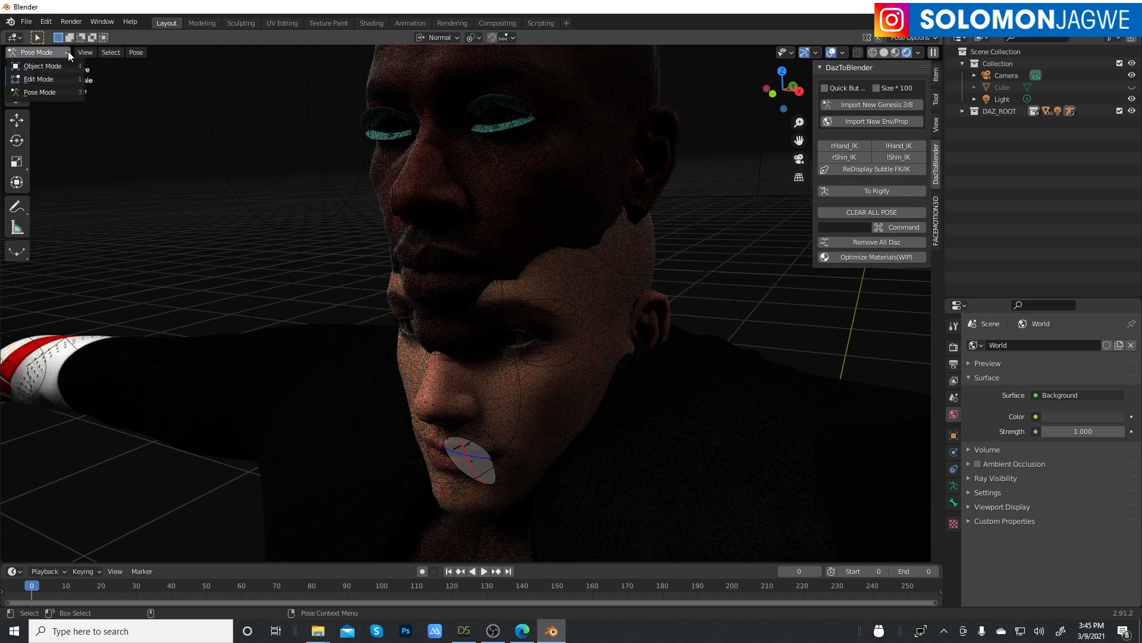
pyautogui.click(53, 65)
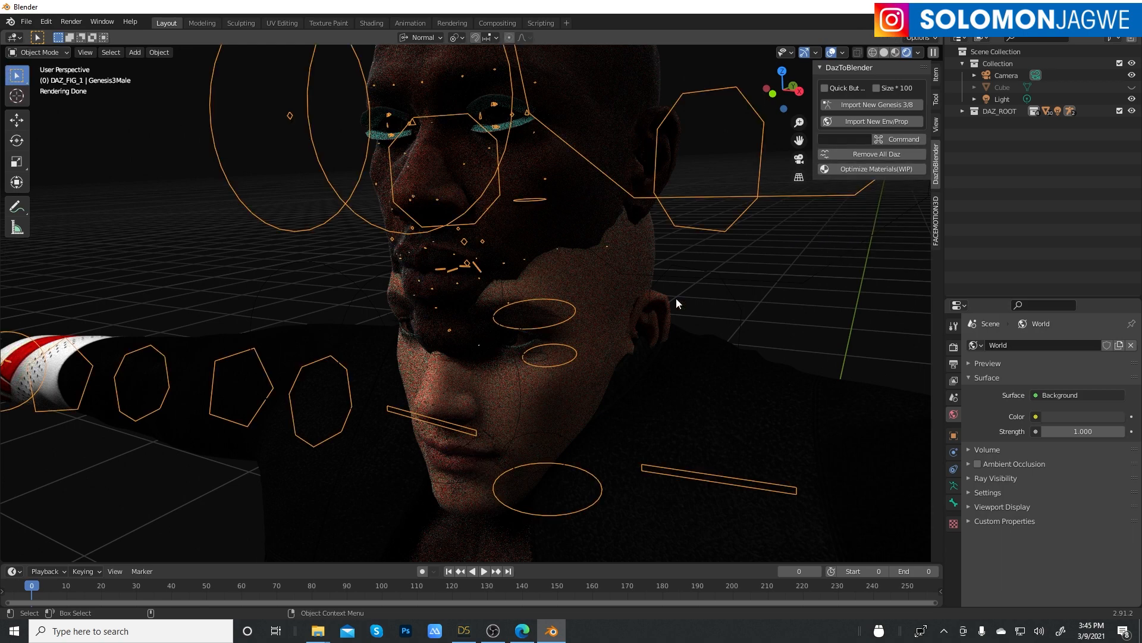
pyautogui.click(632, 265)
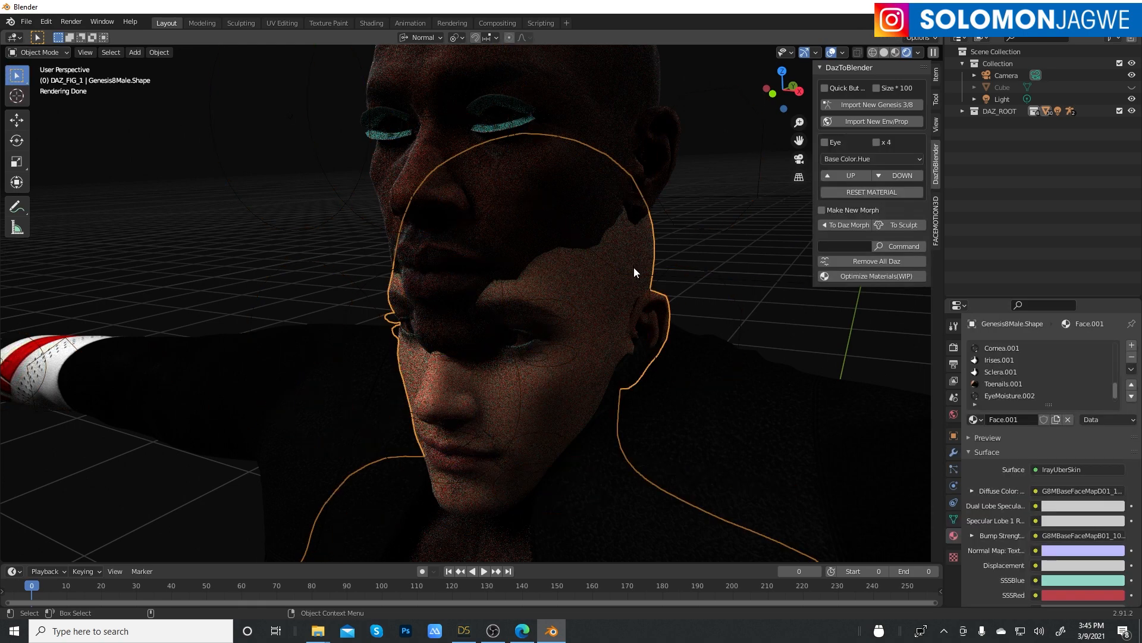
# Expand DAZ_ROOT and the Genesis8Male hierarchy, collapse DAZ_HIDE, and hide the Genesis8Male armature while keeping DAZ_FIG_1 visible
pyautogui.click(963, 112)
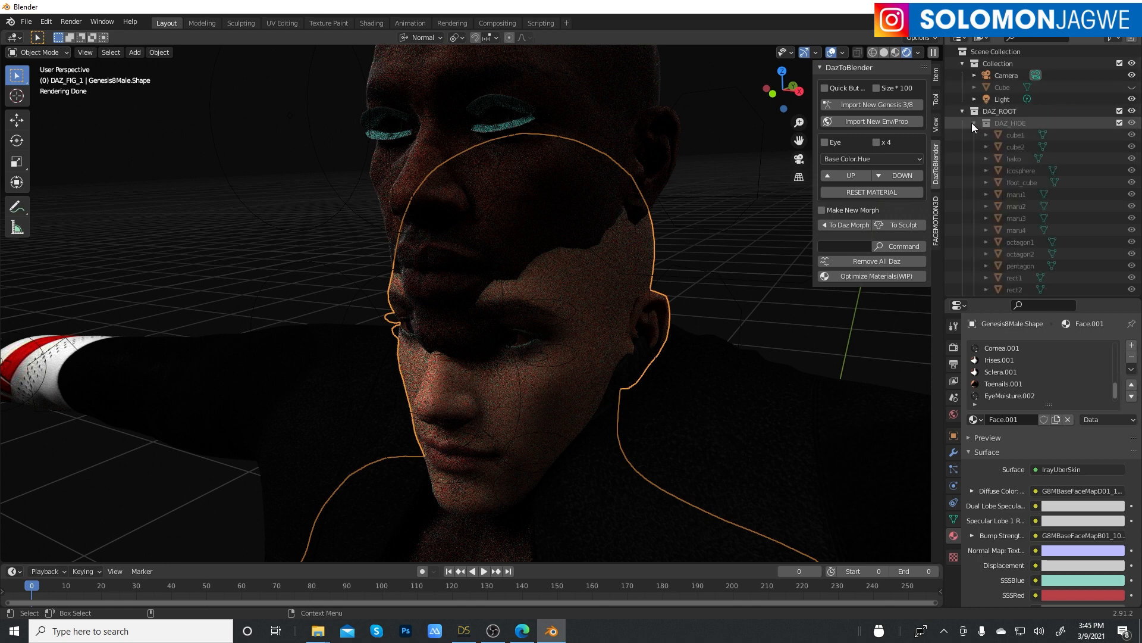
pyautogui.click(973, 122)
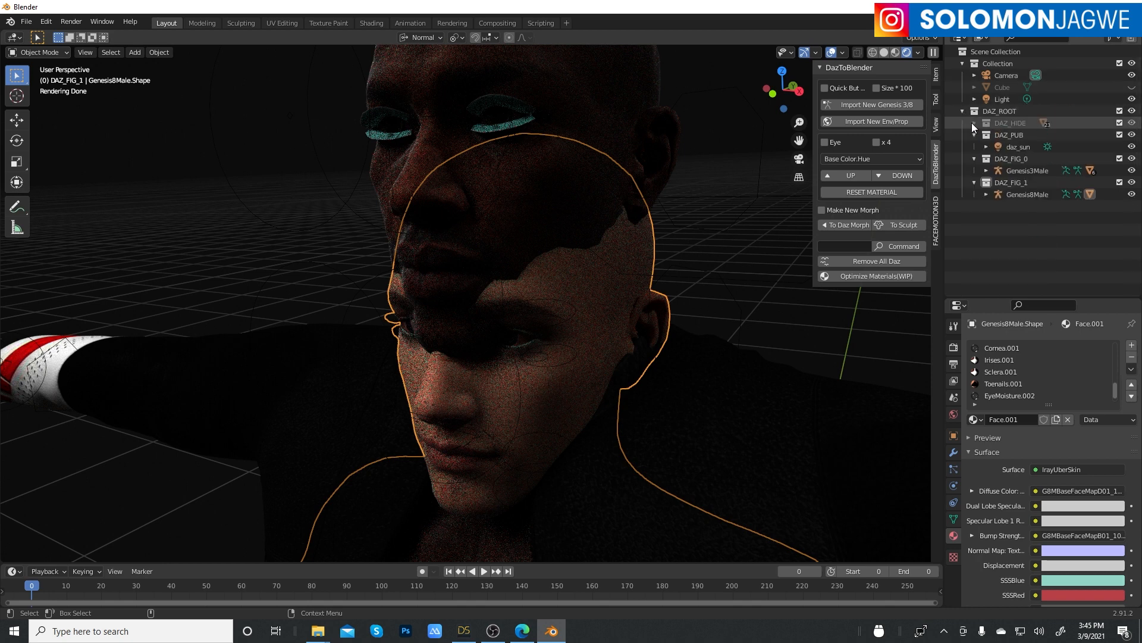
pyautogui.click(987, 194)
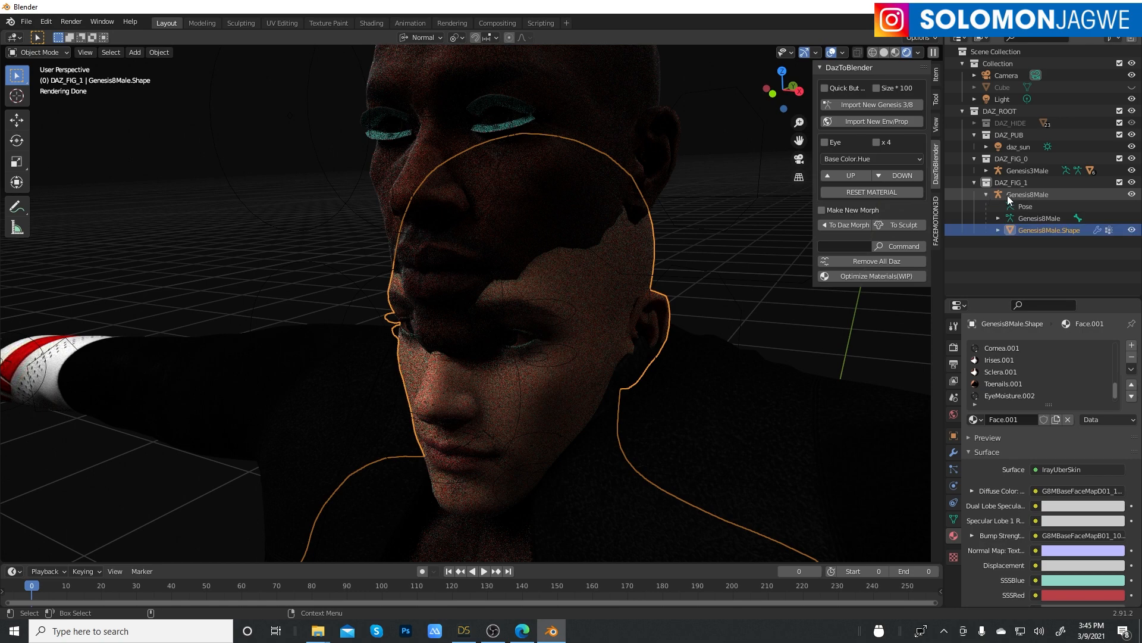
pyautogui.click(1133, 183)
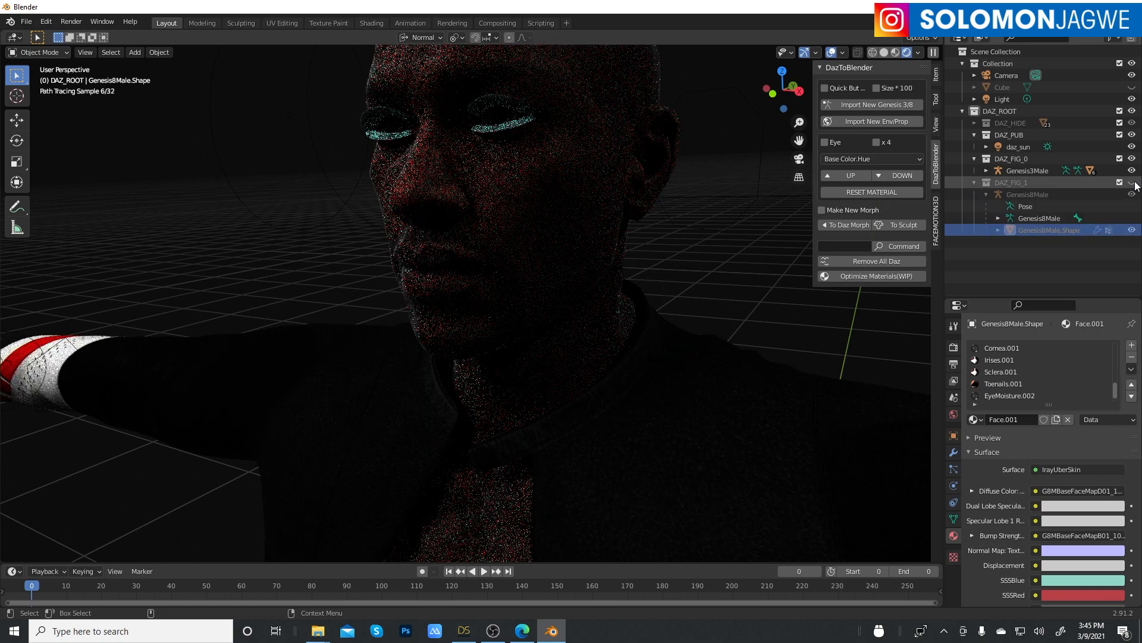
pyautogui.click(1132, 183)
pyautogui.click(1132, 195)
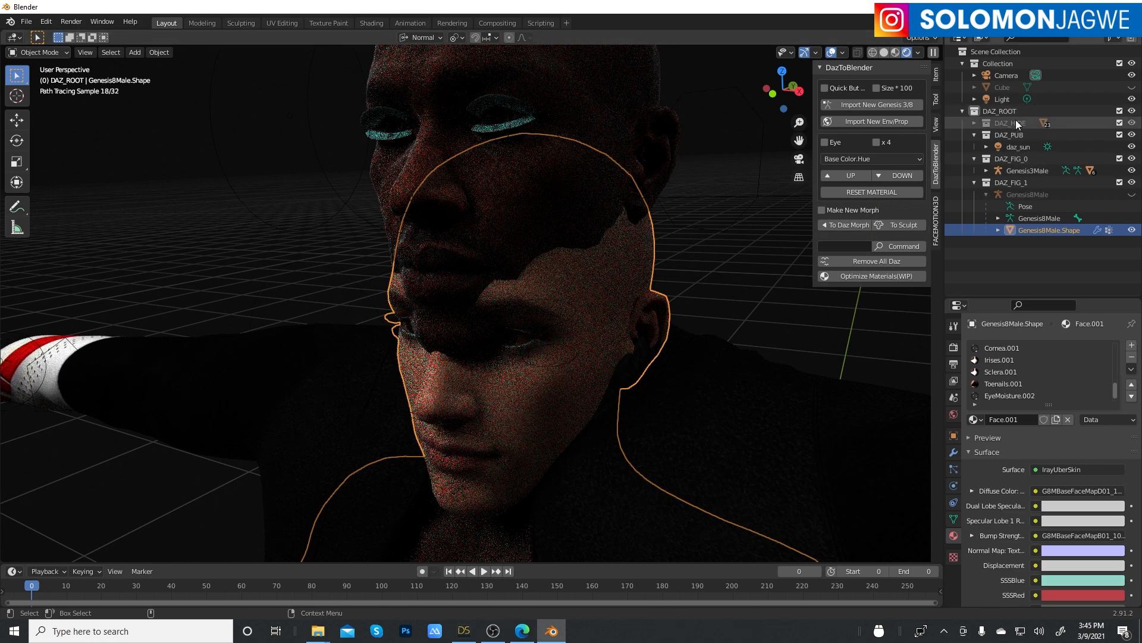
# Locate the Genesis 3 body mesh in the expanded Genesis3Male hierarchy and hide the Genesis3Male armature
pyautogui.click(577, 98)
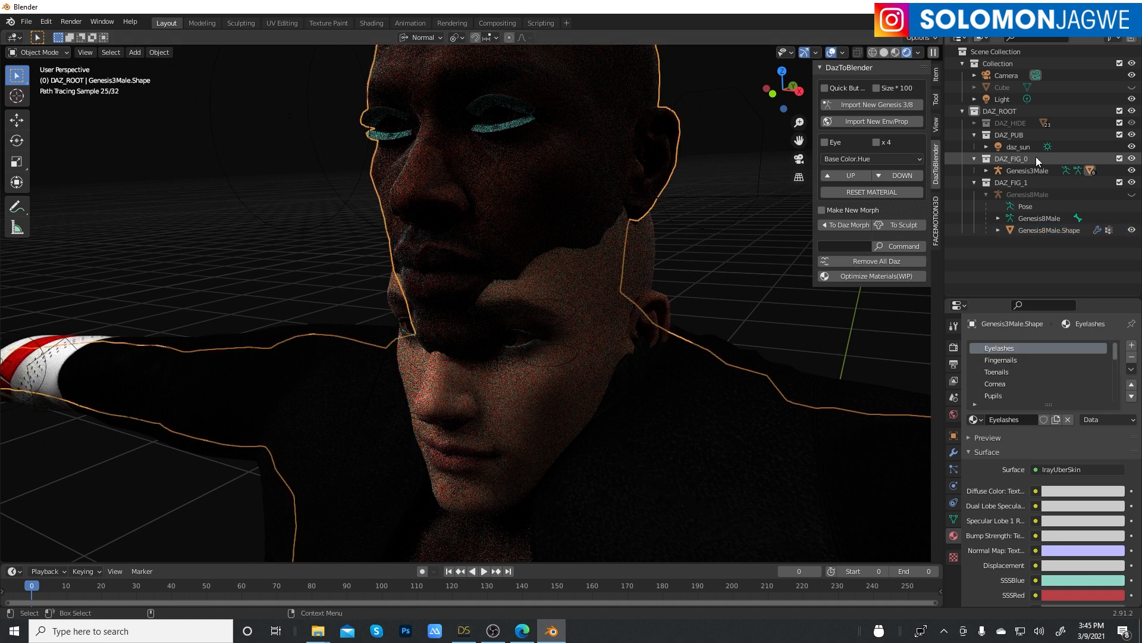
pyautogui.click(987, 171)
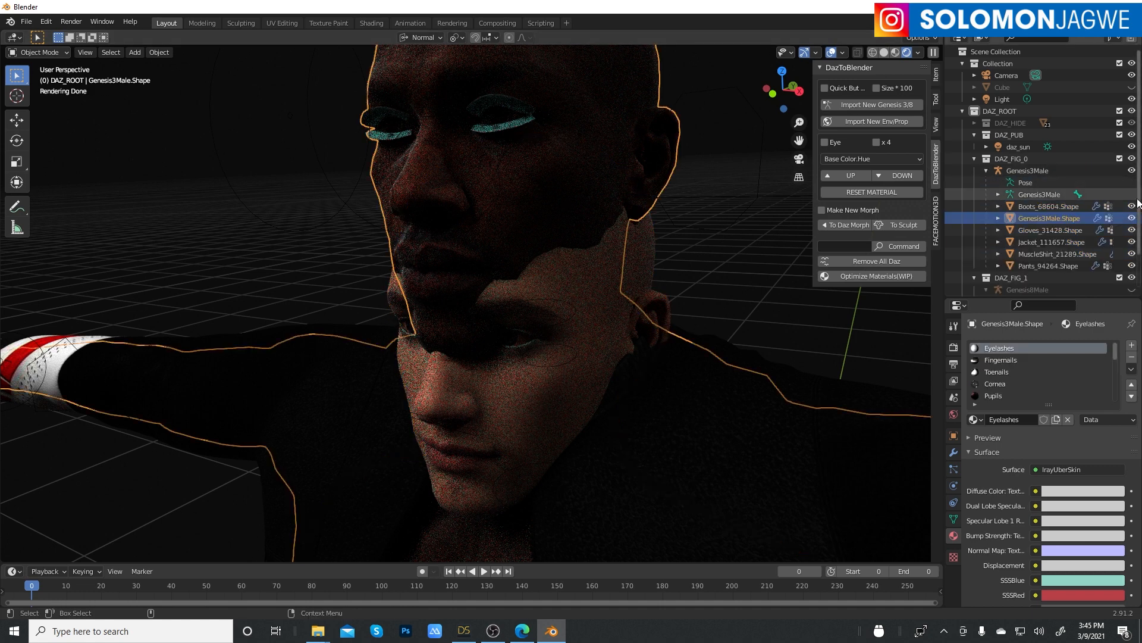
pyautogui.click(1132, 171)
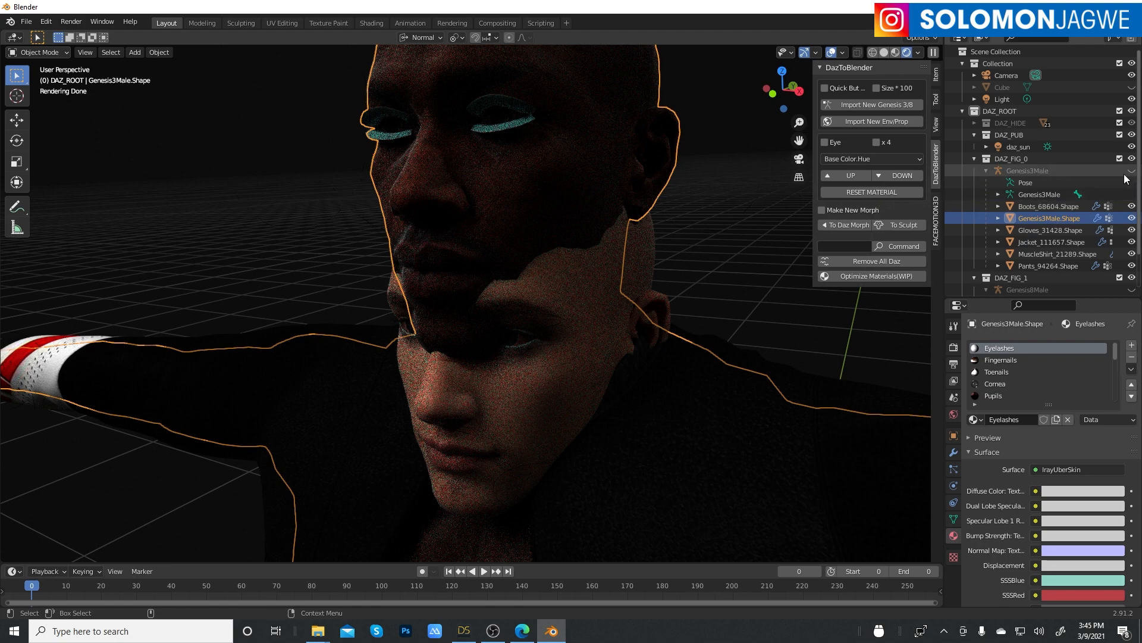
pyautogui.click(719, 197)
# Switch the scene's render engine from Cycles to Eevee
pyautogui.moveTo(719, 192)
pyautogui.mouseDown(button='middle')
pyautogui.moveTo(448, 238)
pyautogui.moveTo(556, 234)
pyautogui.moveTo(516, 241)
pyautogui.mouseUp(button='middle')
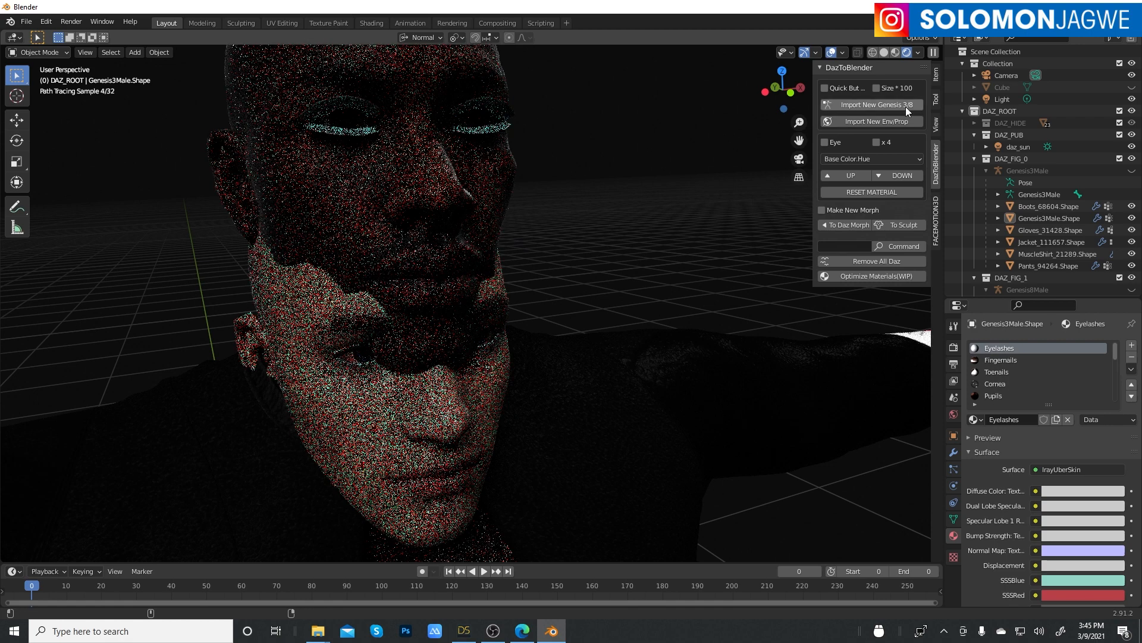
pyautogui.click(955, 348)
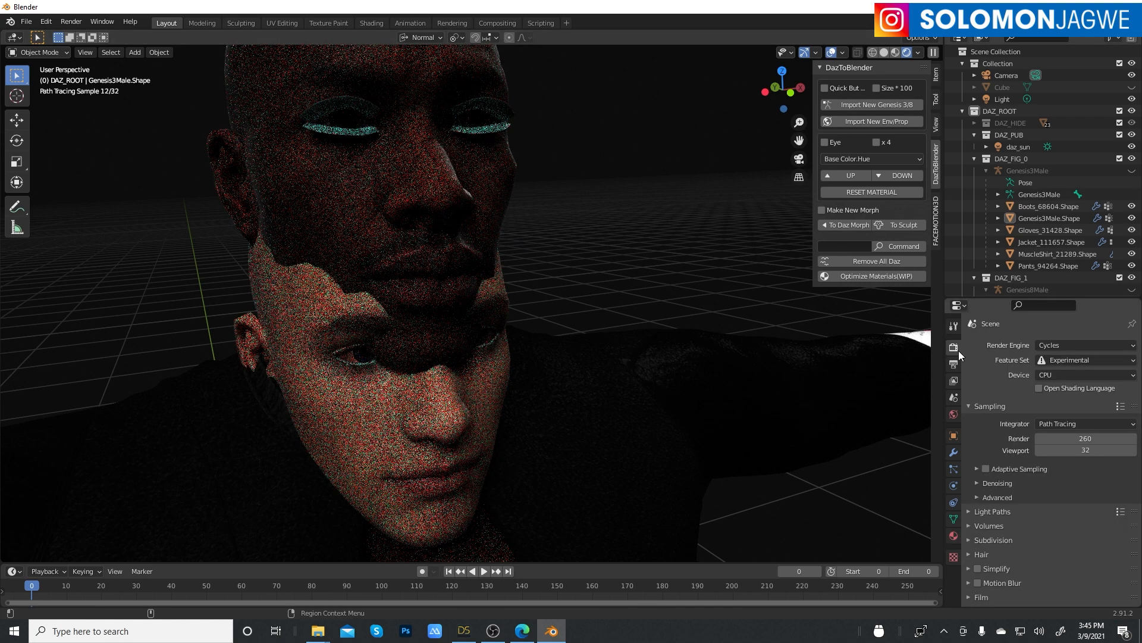
pyautogui.click(1061, 345)
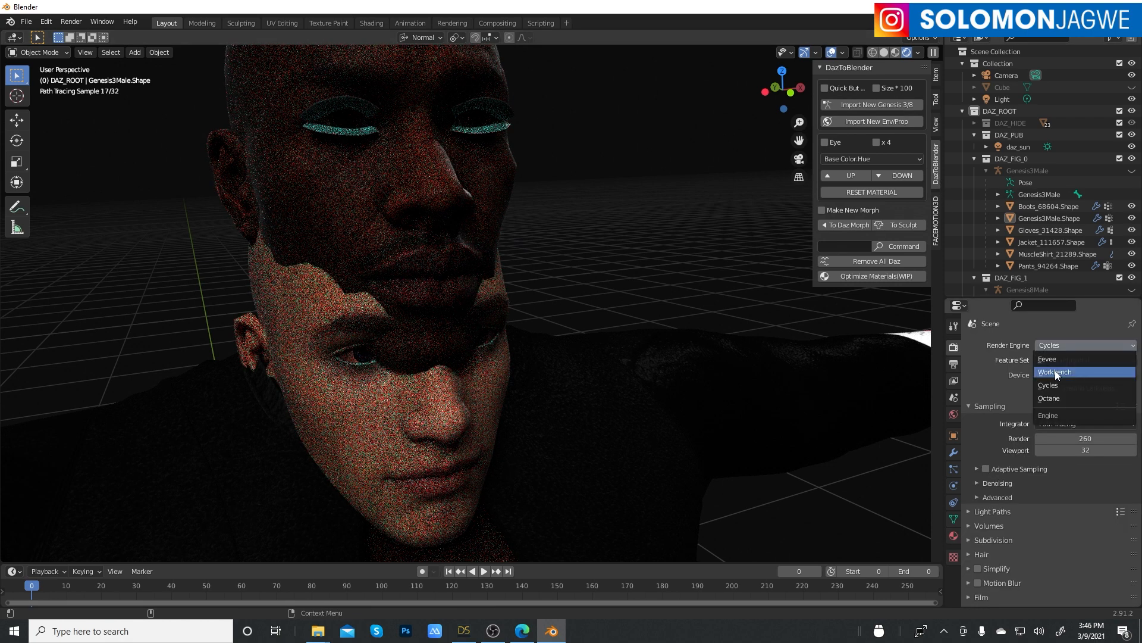
pyautogui.click(1056, 355)
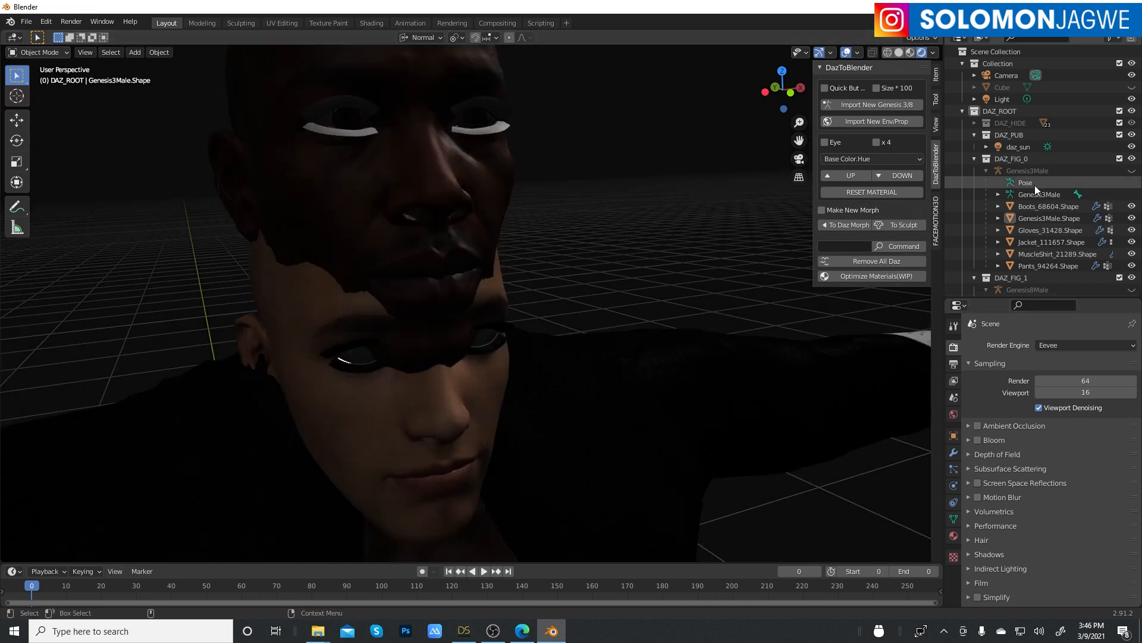
# Brighten the daz_sun light by setting its strength to 3 and finally to 4
pyautogui.click(1026, 149)
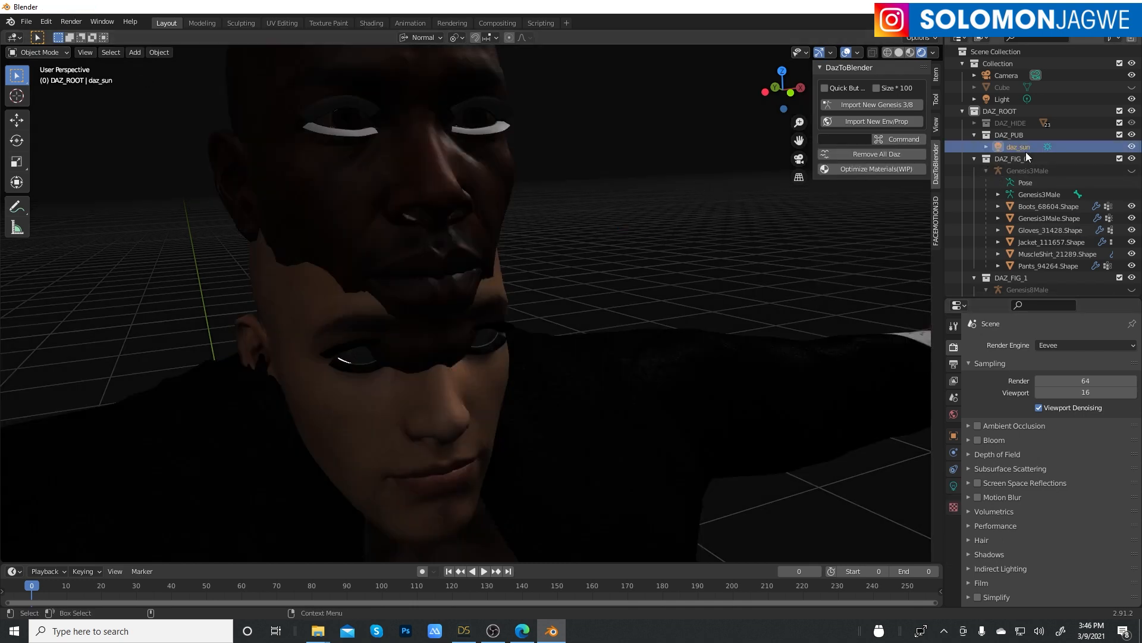
pyautogui.click(954, 485)
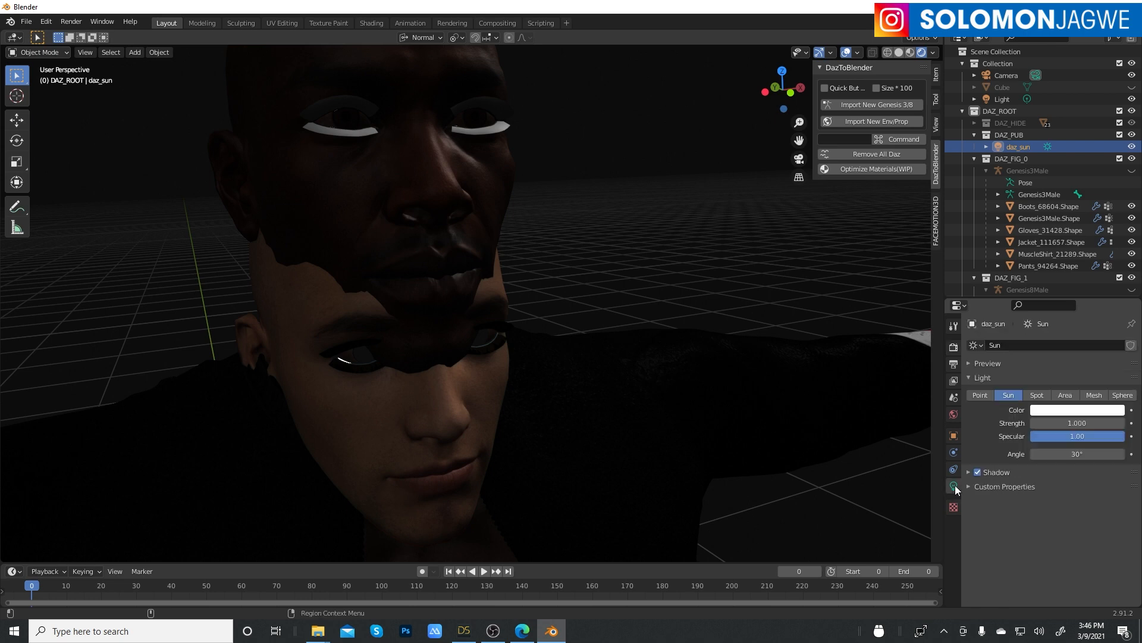
pyautogui.click(1079, 423)
pyautogui.write('1.0')
pyautogui.write('3')
pyautogui.press('Return')
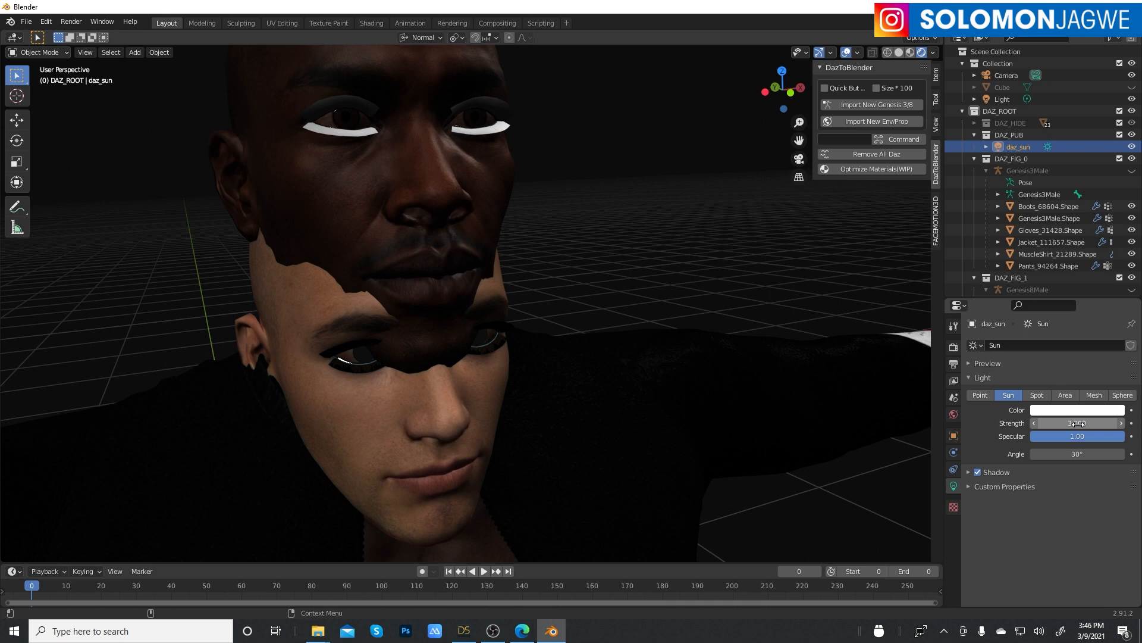
pyautogui.click(1079, 423)
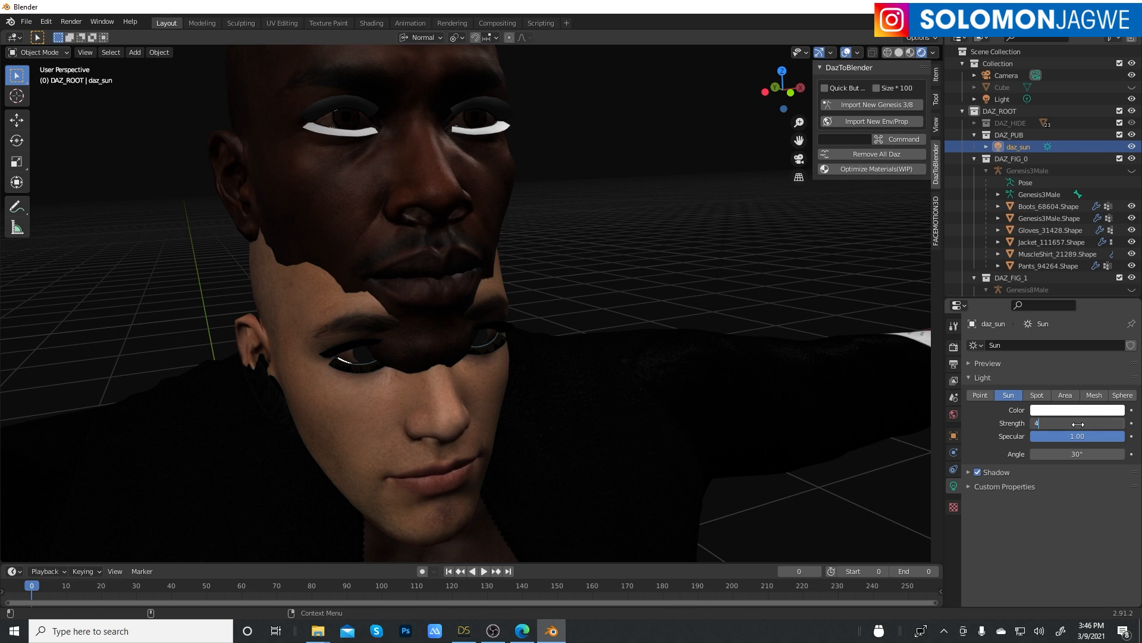
pyautogui.press('Return')
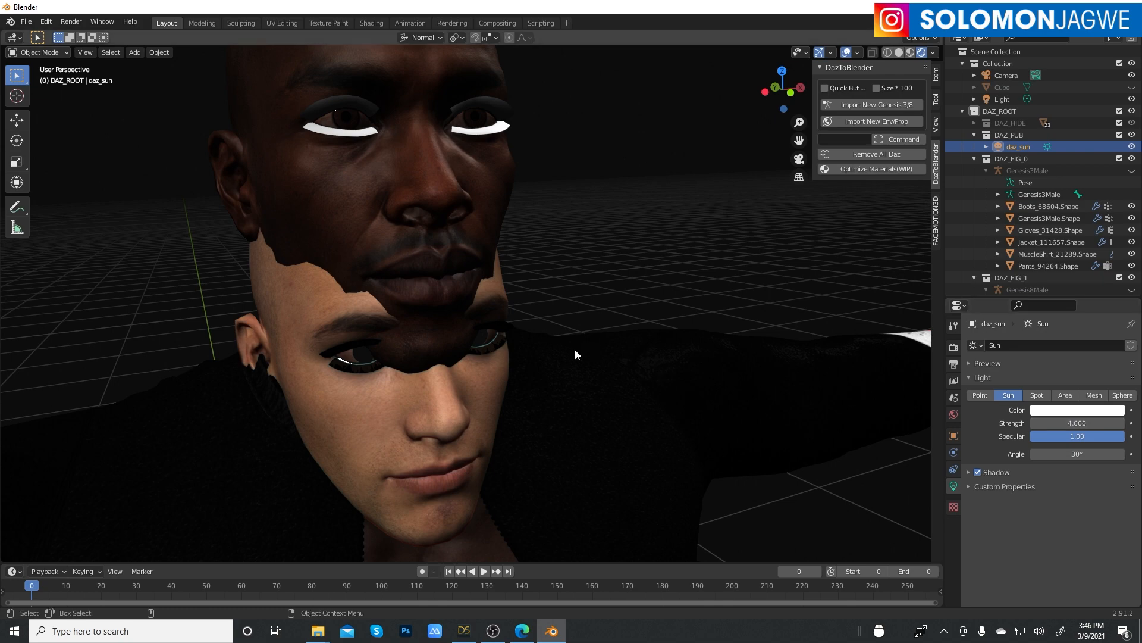
# Compare the Genesis 8 and Genesis 3 eyelashes up close in Eevee and Cycles, leaving Eevee as the render engine
pyautogui.moveTo(574, 348); pyautogui.dragTo(615, 320, button='middle')
pyautogui.scroll(8, 603, 288)
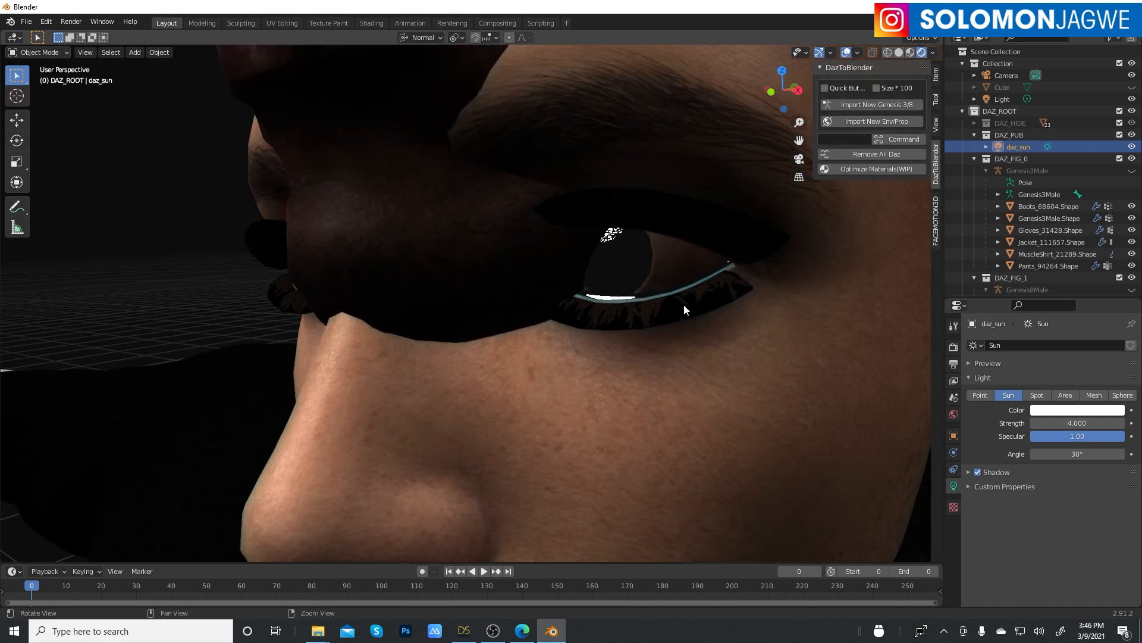
pyautogui.moveTo(683, 304)
pyautogui.mouseDown(button='middle')
pyautogui.moveTo(703, 334)
pyautogui.moveTo(717, 331)
pyautogui.moveTo(691, 300)
pyautogui.mouseUp(button='middle')
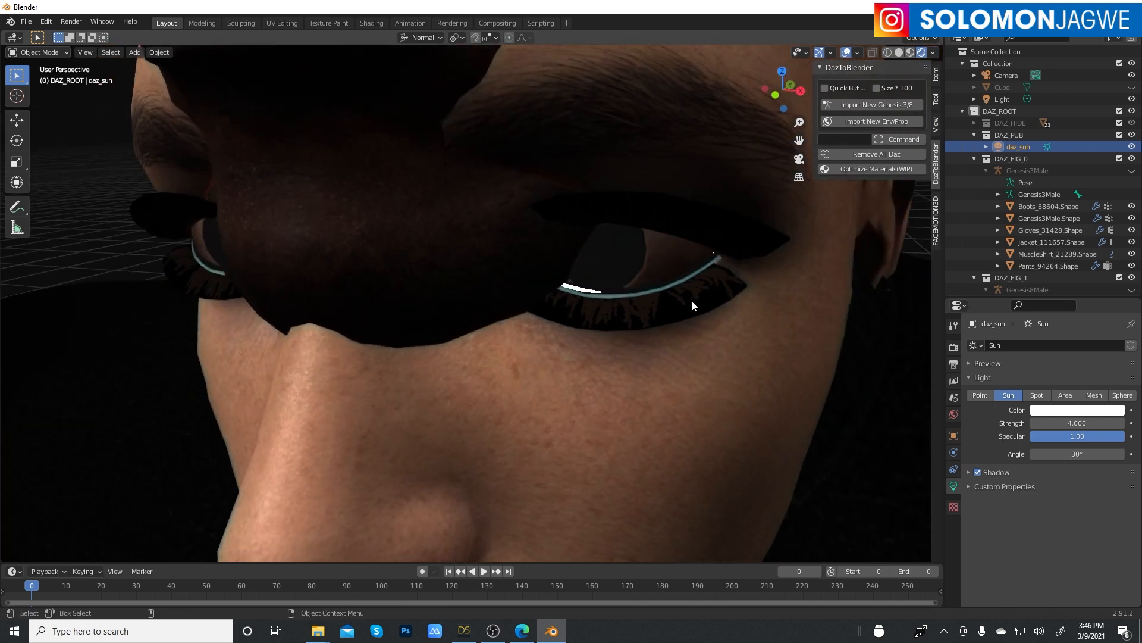
pyautogui.scroll(-5, 690, 300)
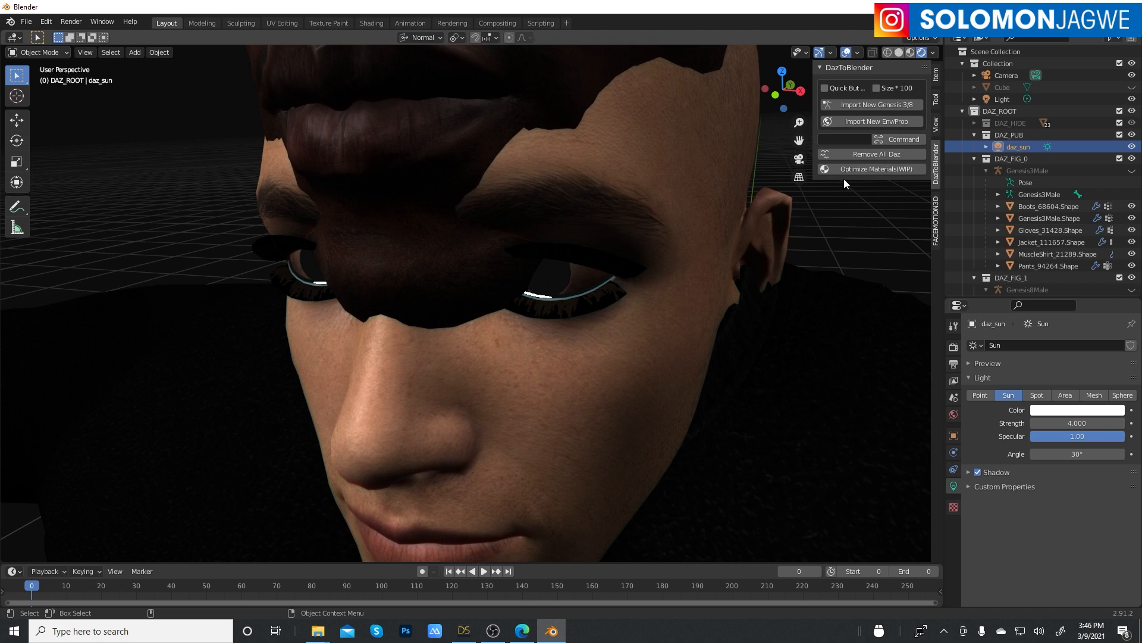
pyautogui.click(954, 347)
pyautogui.click(1083, 345)
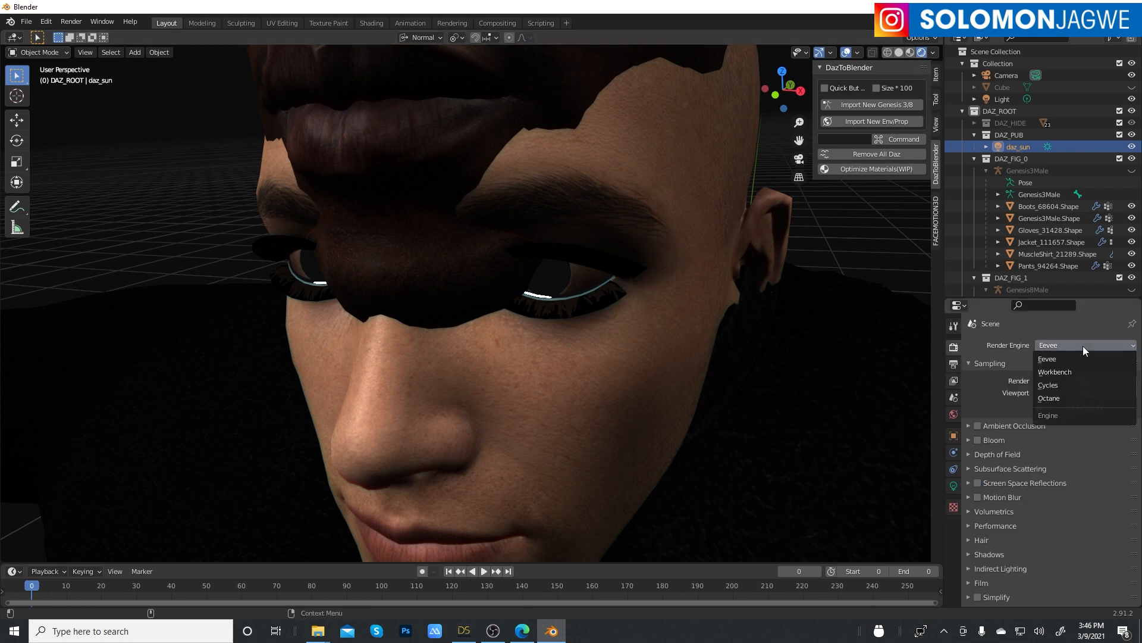
pyautogui.click(1051, 385)
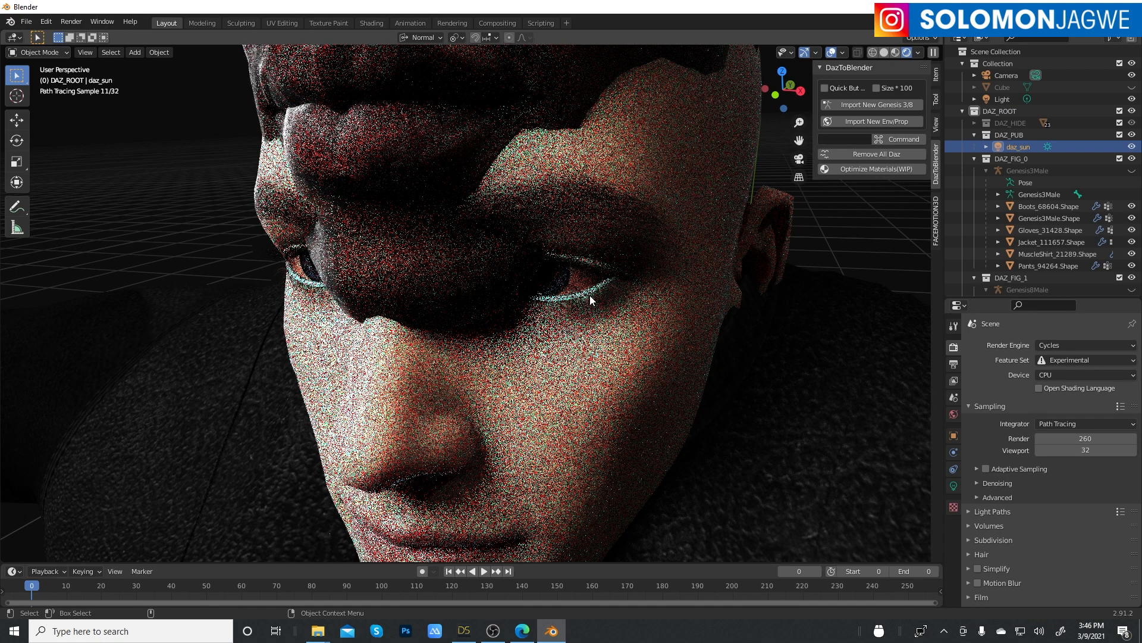
pyautogui.moveTo(799, 140); pyautogui.dragTo(800, 312)
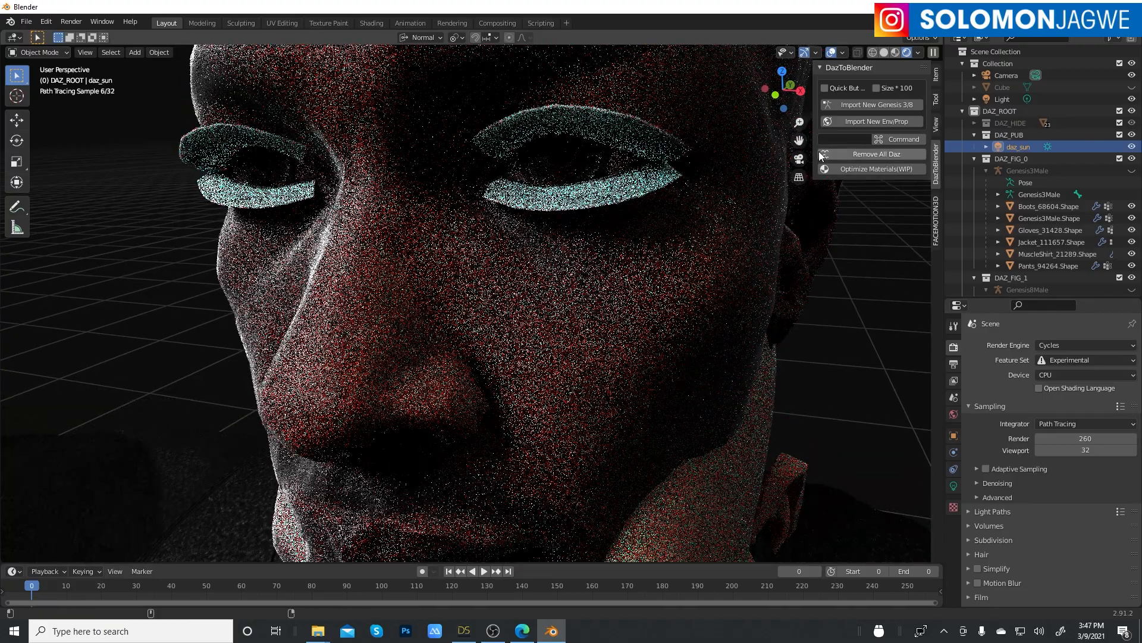
pyautogui.moveTo(800, 140); pyautogui.dragTo(799, 226)
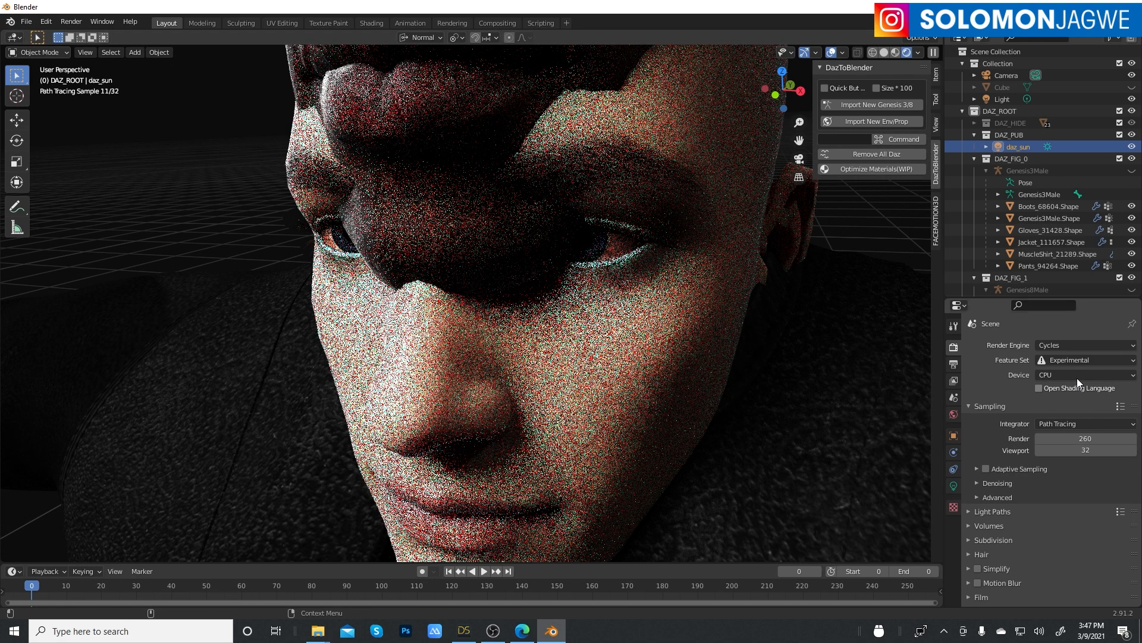
pyautogui.click(1071, 345)
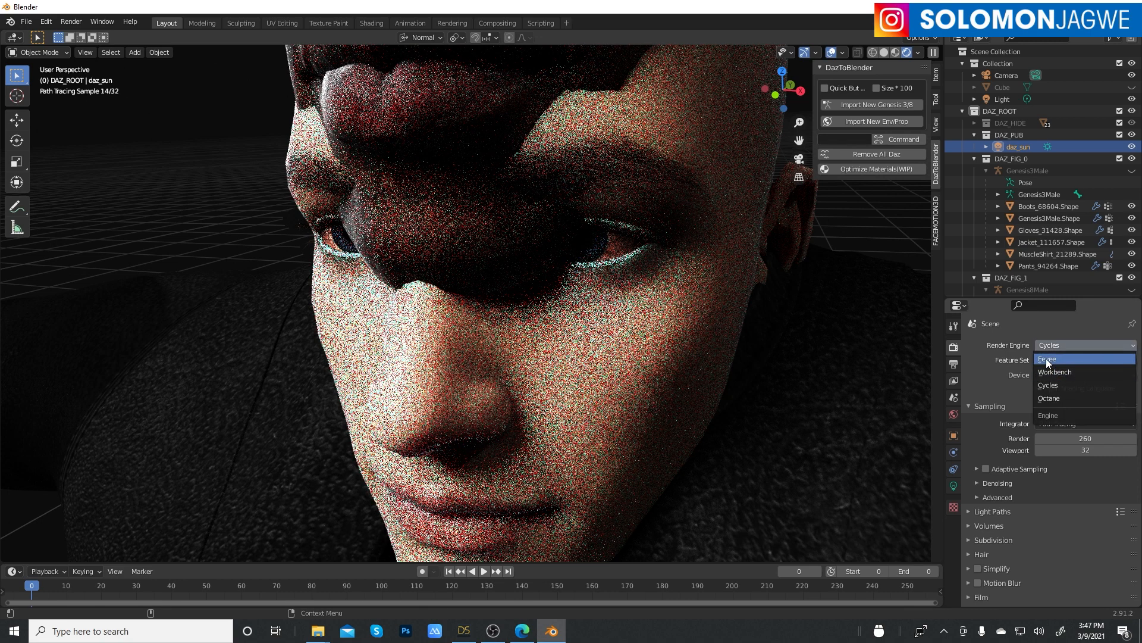
pyautogui.click(1047, 359)
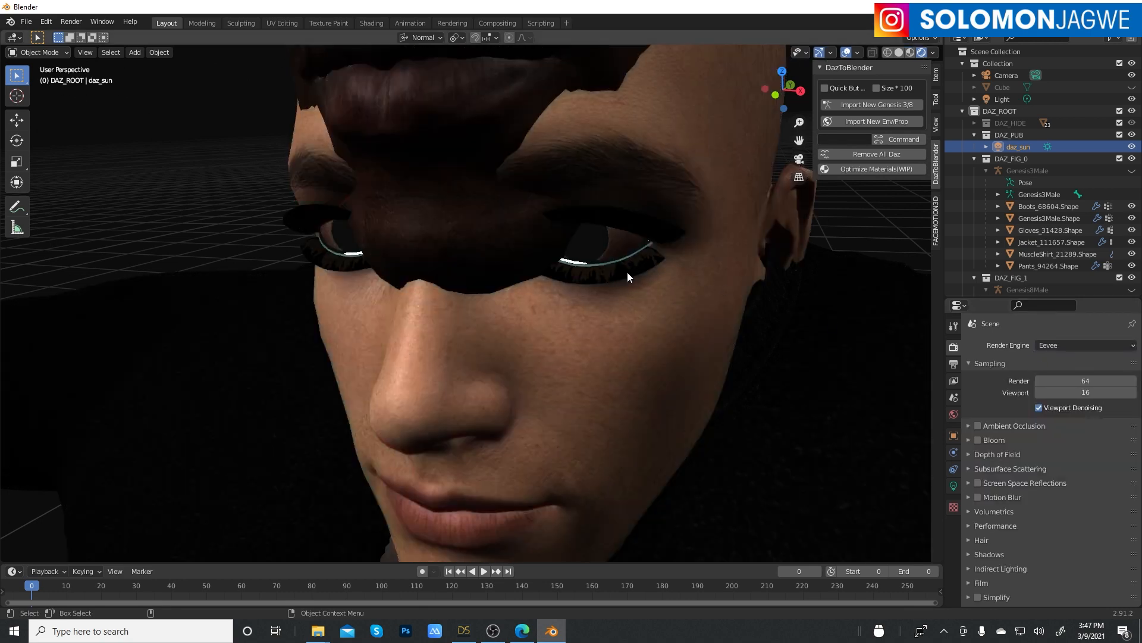
# Set both the blend mode and shadow mode of the Genesis 8 body's Eyelashes.001 material to Alpha Hashed
pyautogui.click(734, 177)
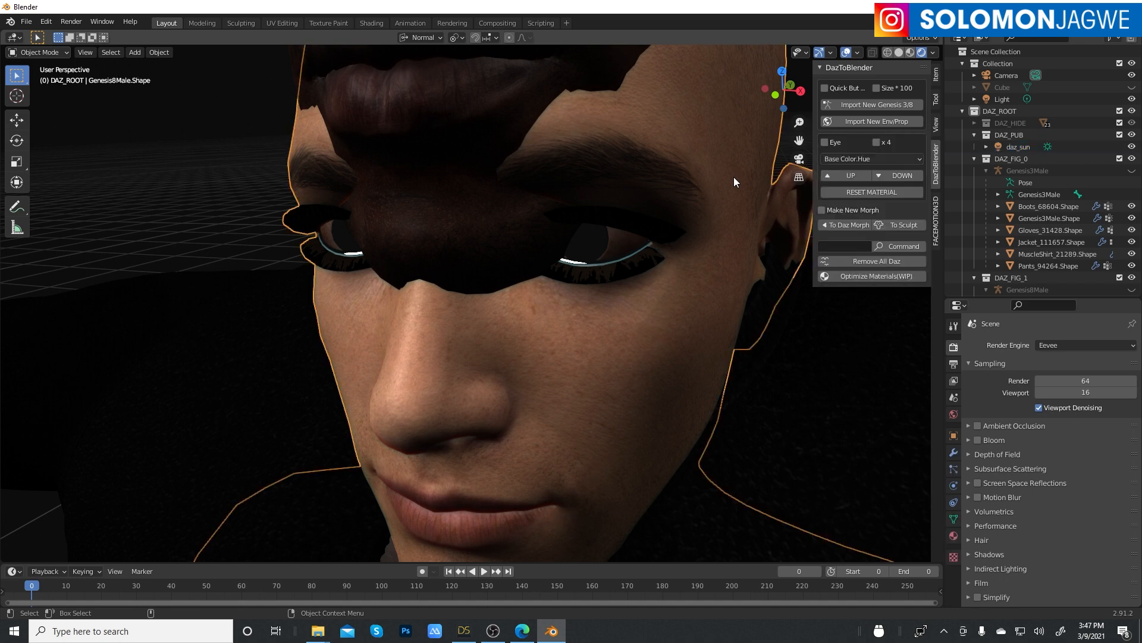
pyautogui.click(954, 537)
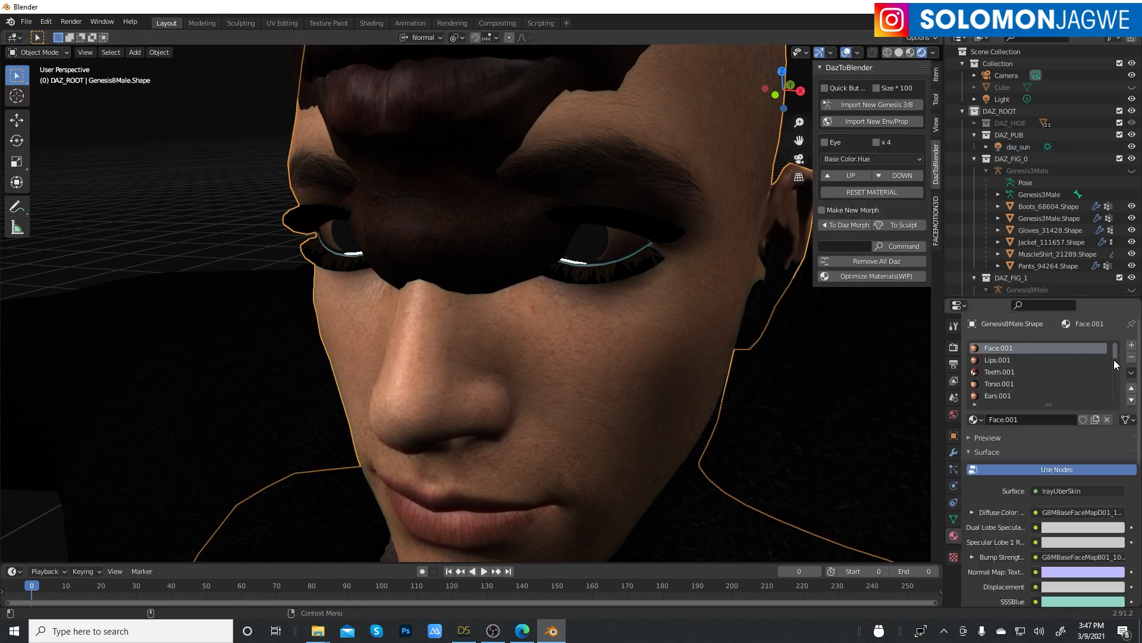
pyautogui.moveTo(1115, 355); pyautogui.dragTo(1109, 397)
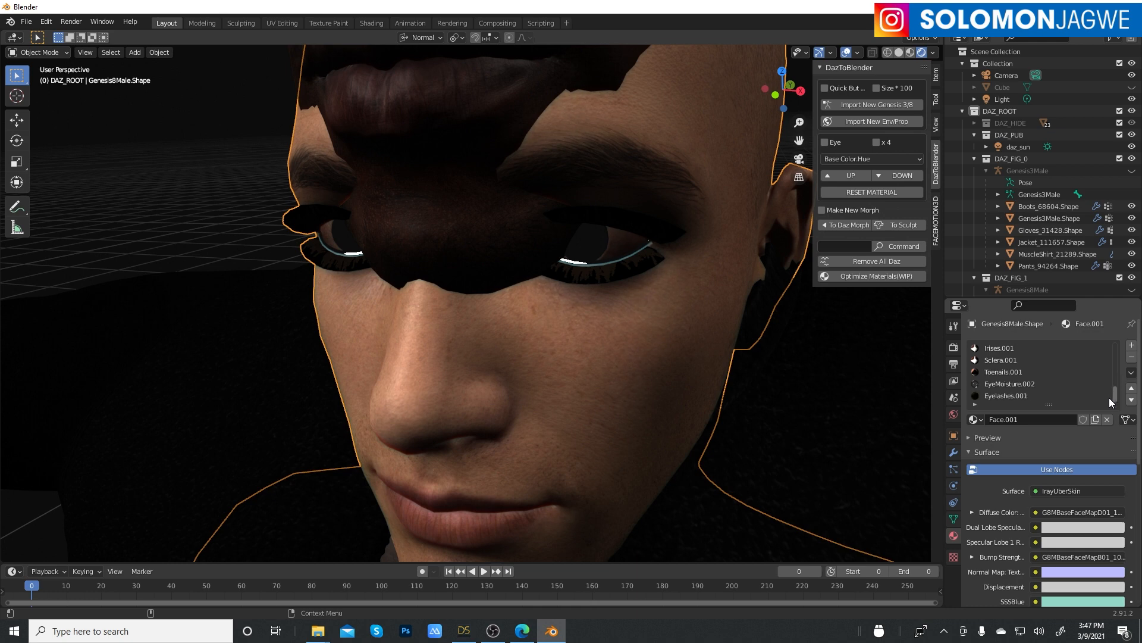
pyautogui.click(1003, 398)
pyautogui.scroll(-5, 1128, 554)
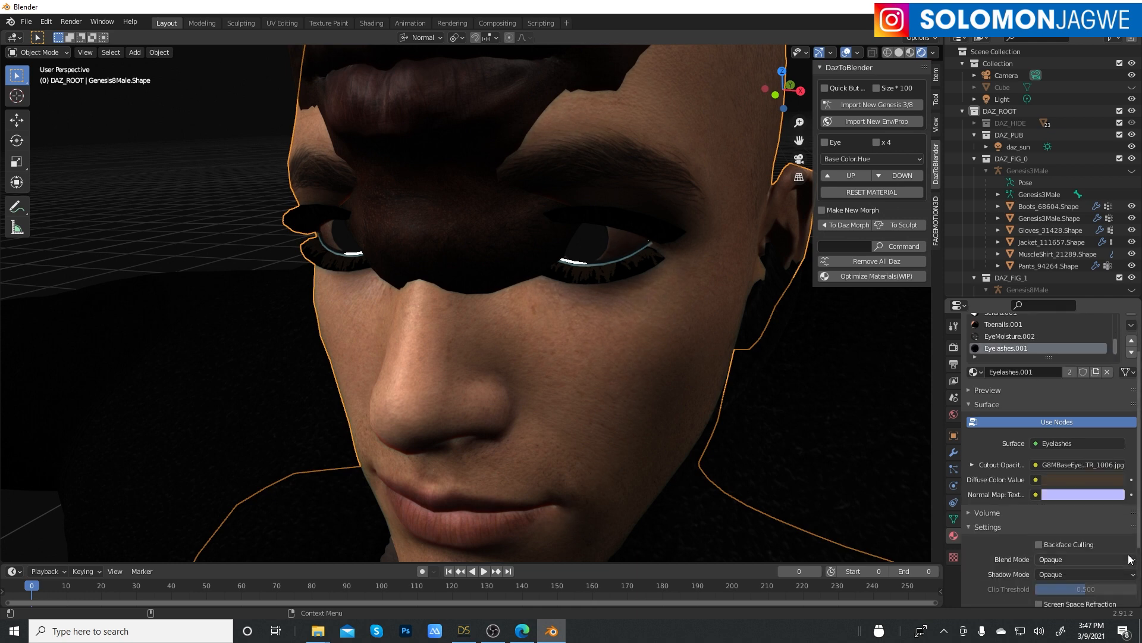
pyautogui.scroll(-1, 1128, 554)
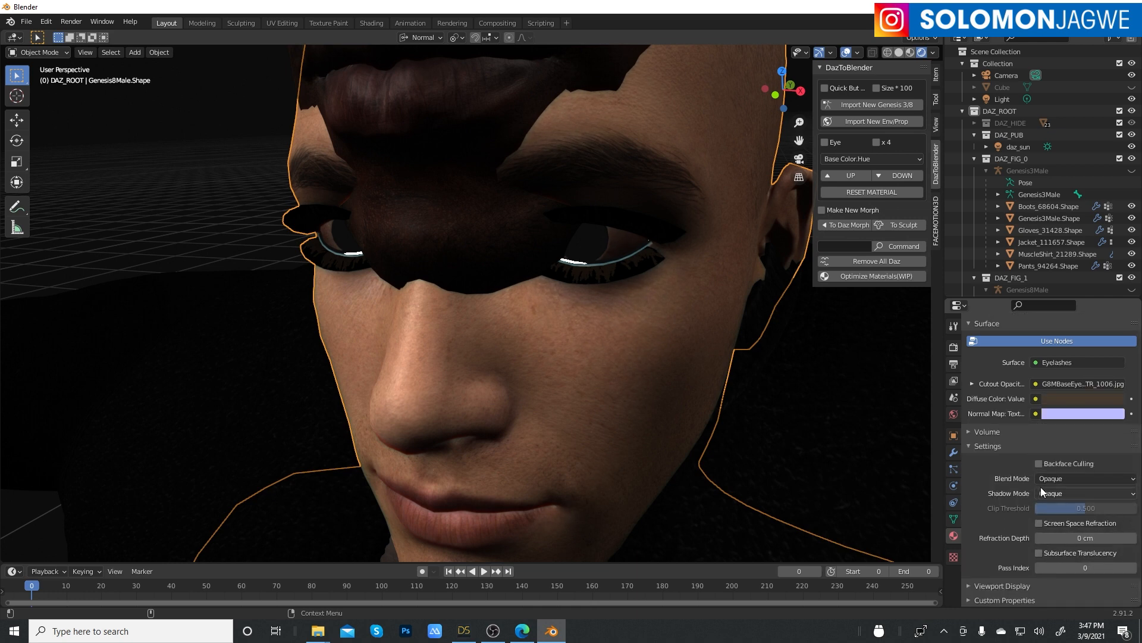
pyautogui.click(1061, 479)
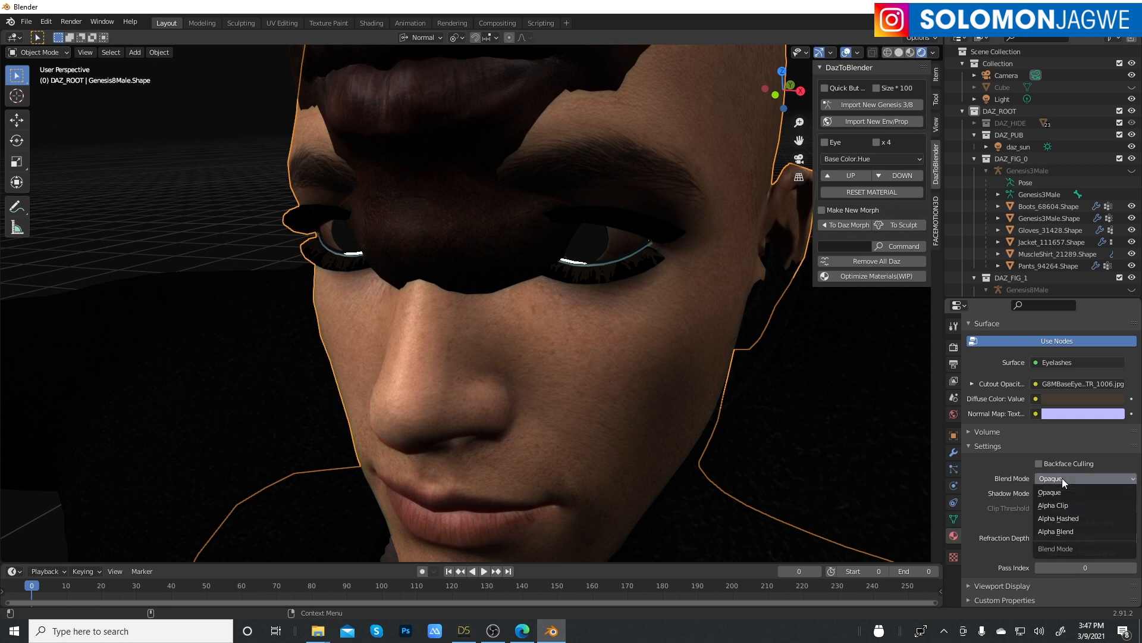
pyautogui.click(1066, 515)
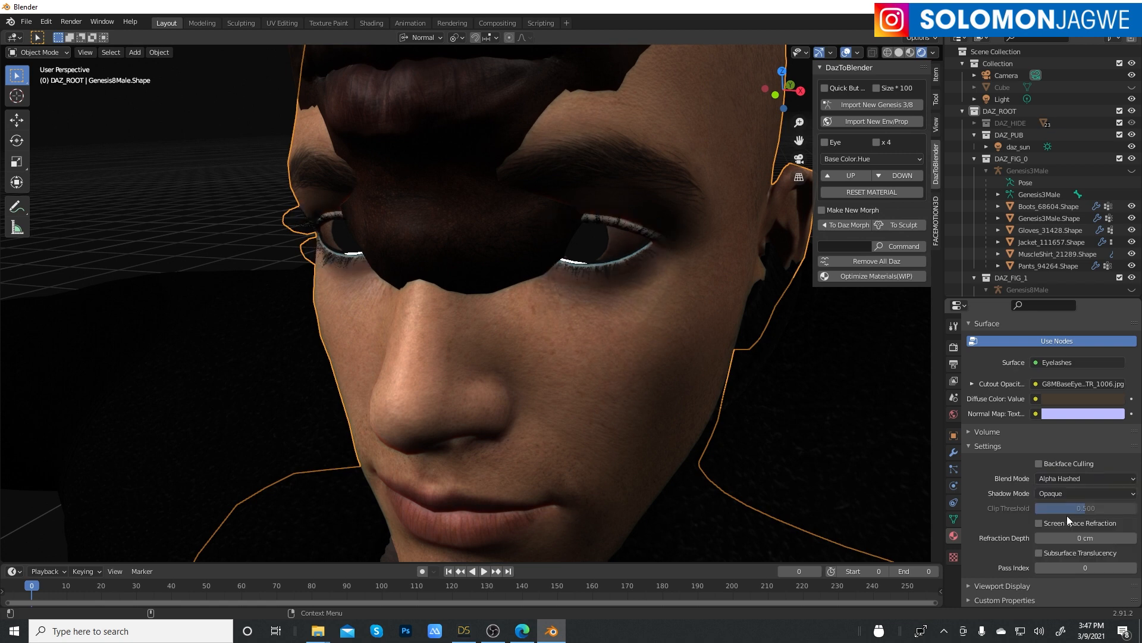
pyautogui.click(1084, 492)
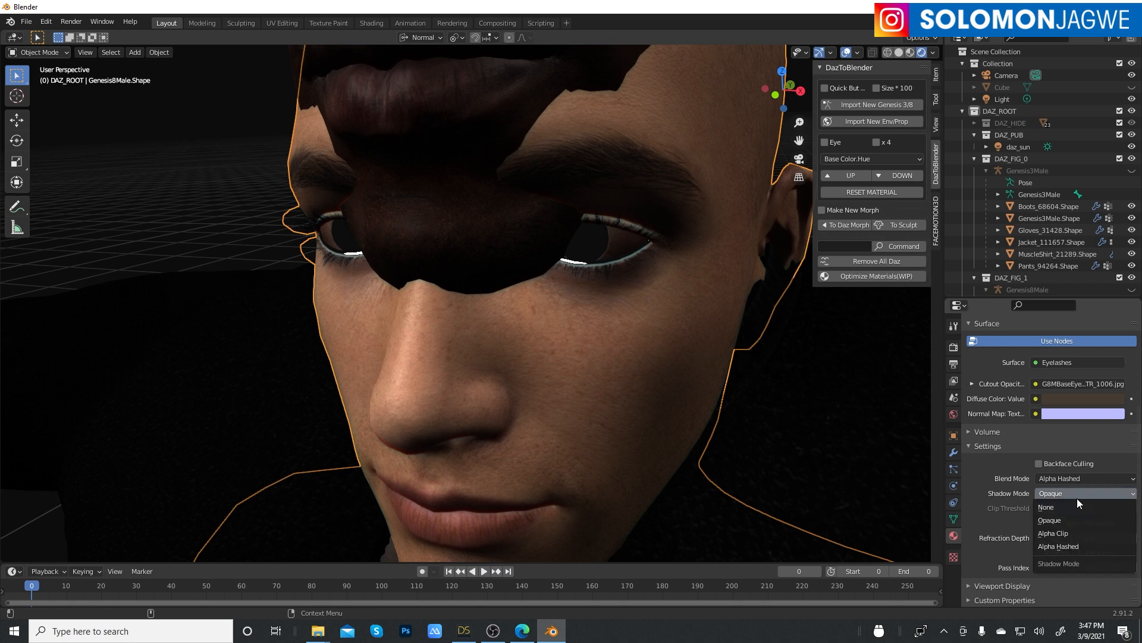
pyautogui.click(1061, 547)
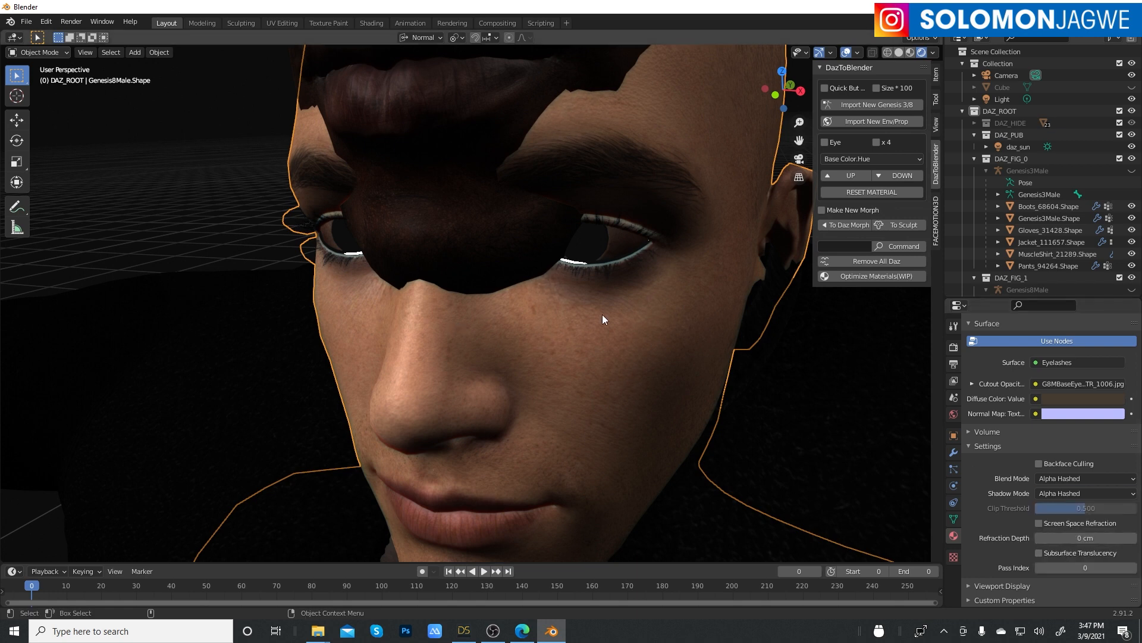
# Inspect the Genesis 8 eyelashes from the front, and switch to the Shading workspace with both heads framed closely and nothing selected
pyautogui.moveTo(799, 141)
pyautogui.mouseDown()
pyautogui.moveTo(792, 36)
pyautogui.moveTo(799, 148)
pyautogui.mouseUp()
pyautogui.moveTo(785, 97); pyautogui.dragTo(756, 101)
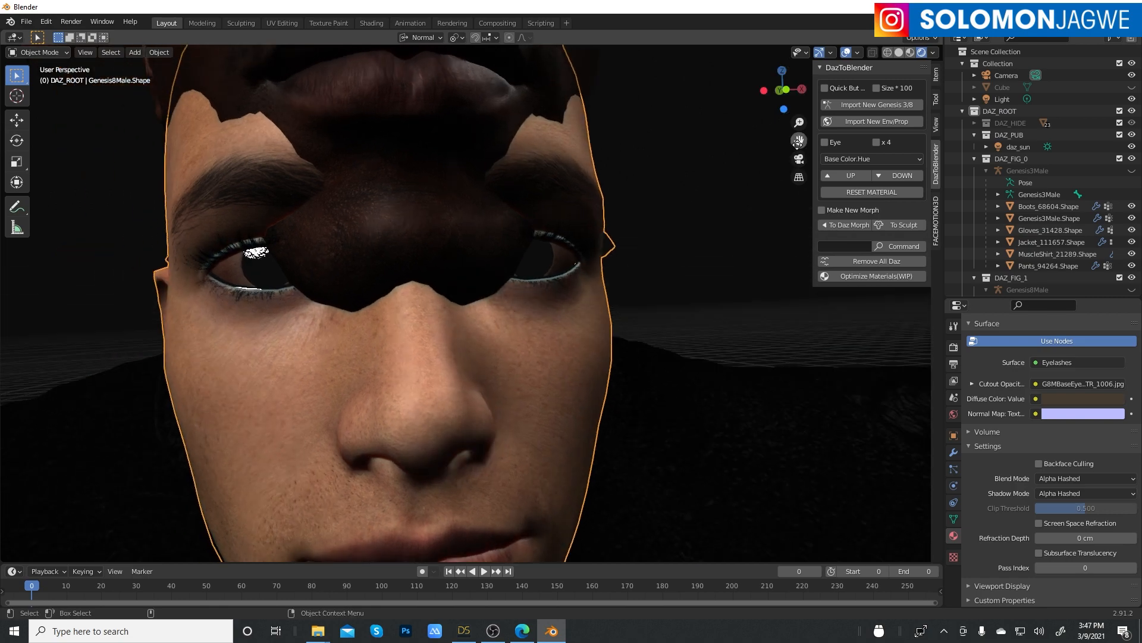
pyautogui.moveTo(799, 140); pyautogui.dragTo(799, 53)
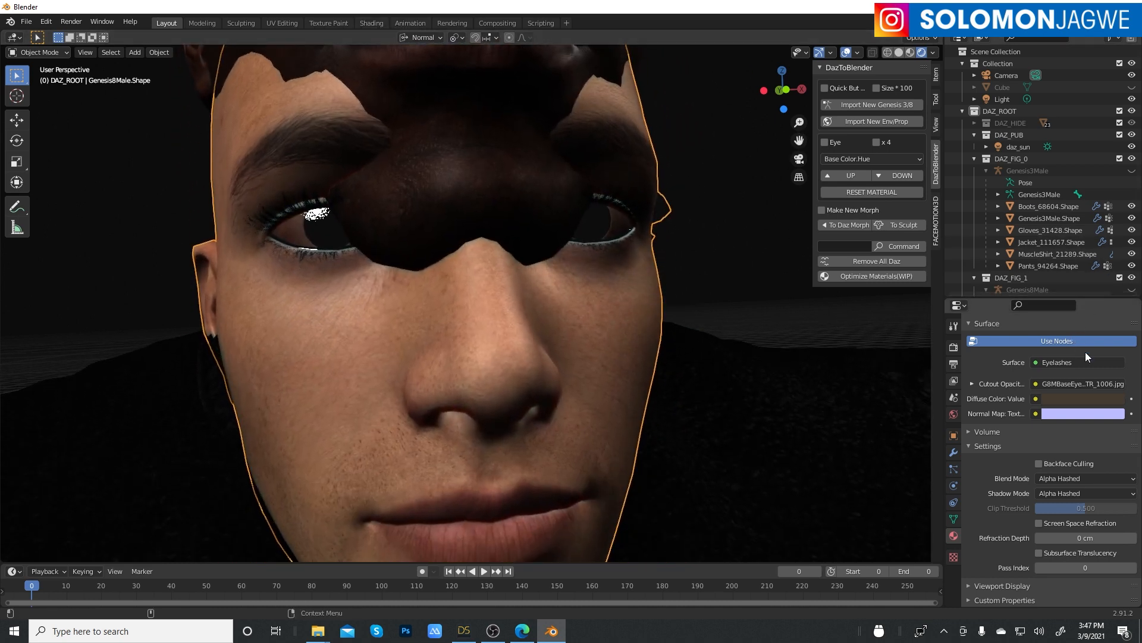
pyautogui.scroll(5, 1138, 462)
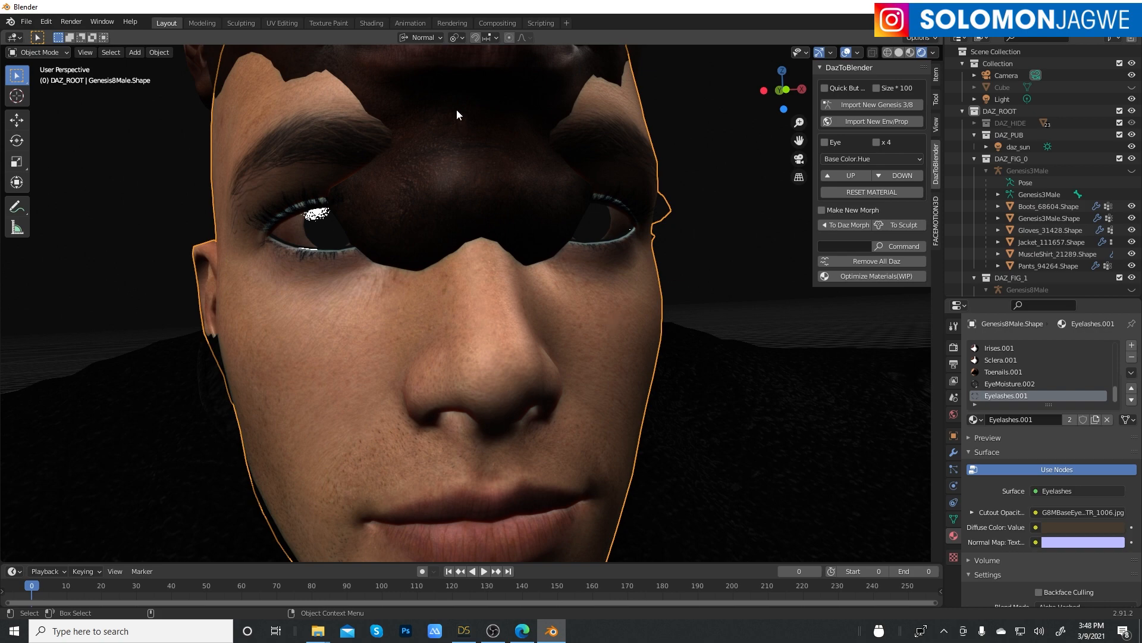
pyautogui.click(372, 23)
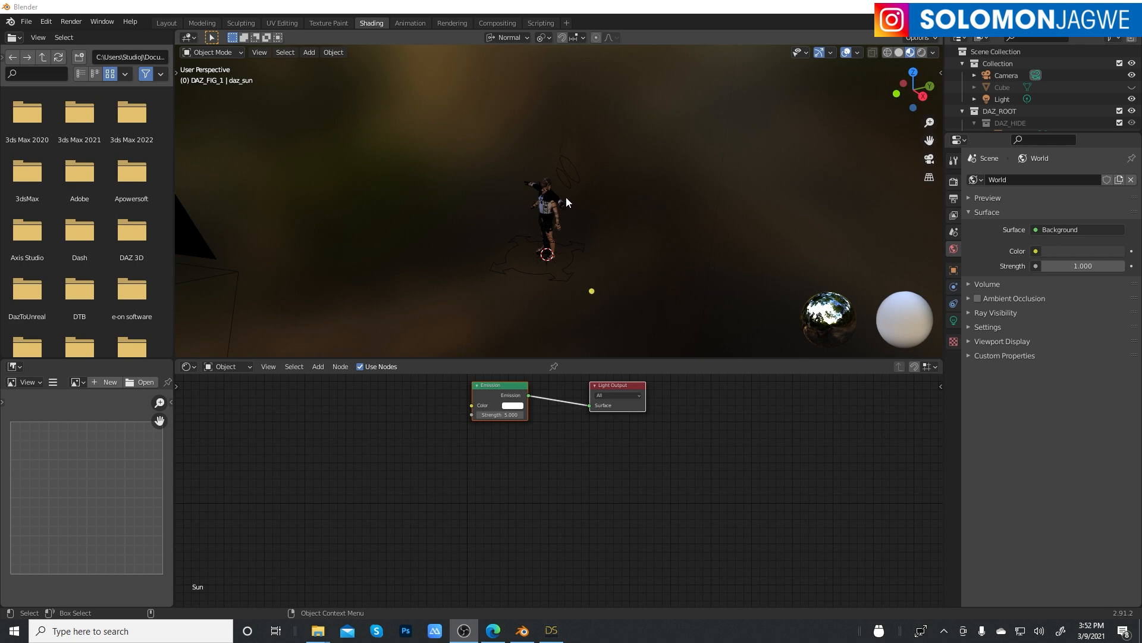
pyautogui.scroll(4, 568, 195)
pyautogui.scroll(6, 540, 197)
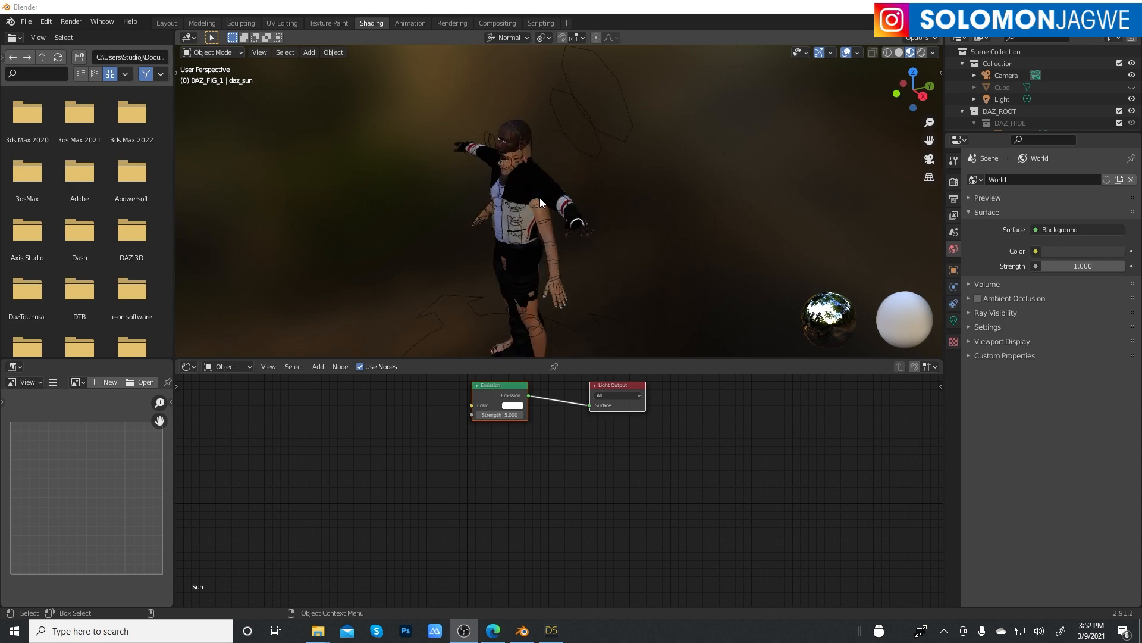
pyautogui.scroll(4, 541, 198)
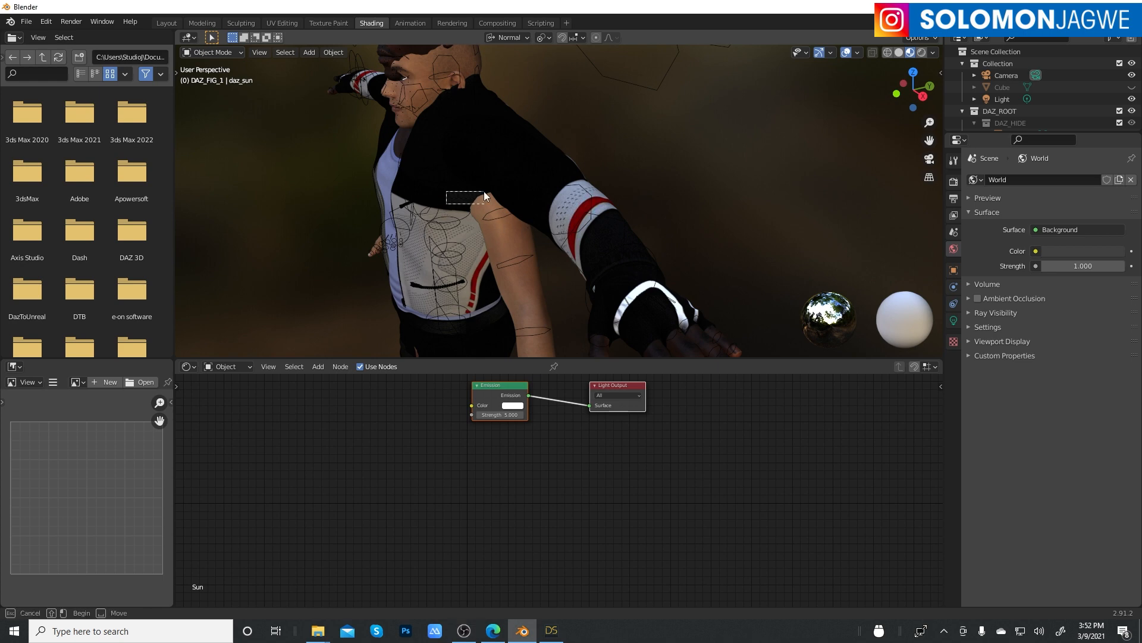
pyautogui.press('a')
pyautogui.moveTo(491, 209); pyautogui.dragTo(683, 190, button='middle')
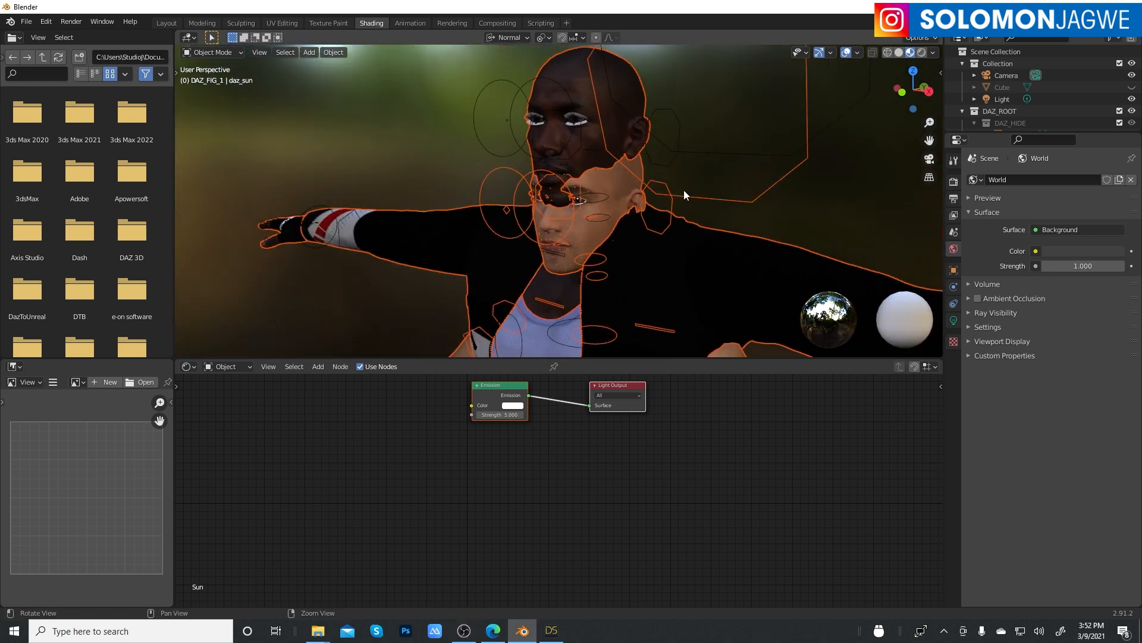
pyautogui.scroll(5, 680, 190)
pyautogui.moveTo(748, 147); pyautogui.dragTo(623, 163, button='middle')
pyautogui.scroll(4, 657, 253)
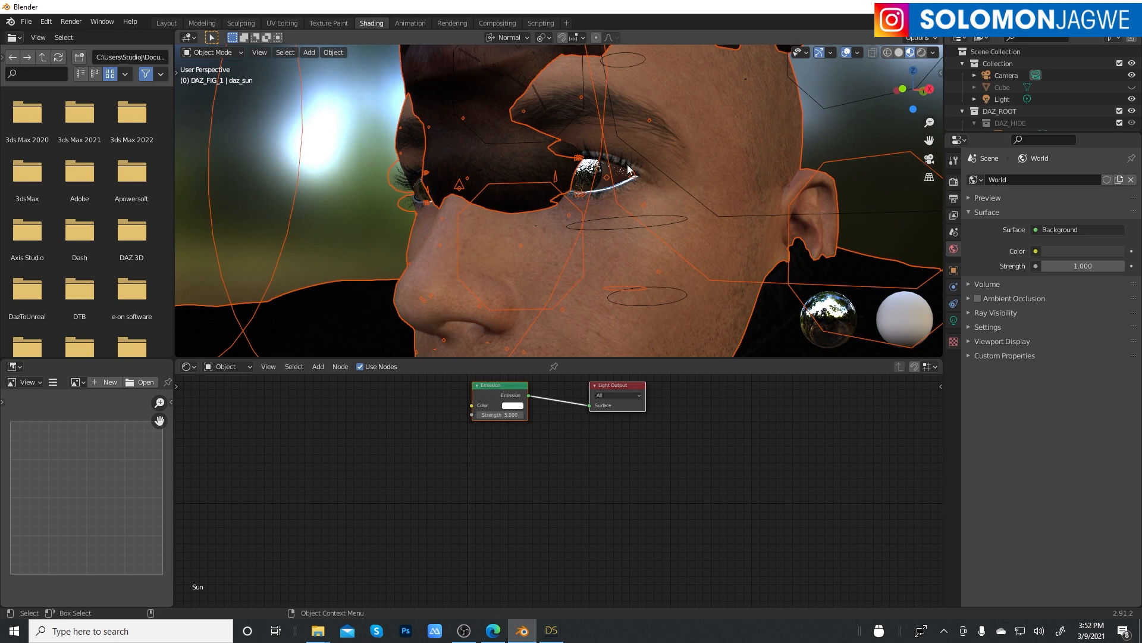
pyautogui.click(848, 128)
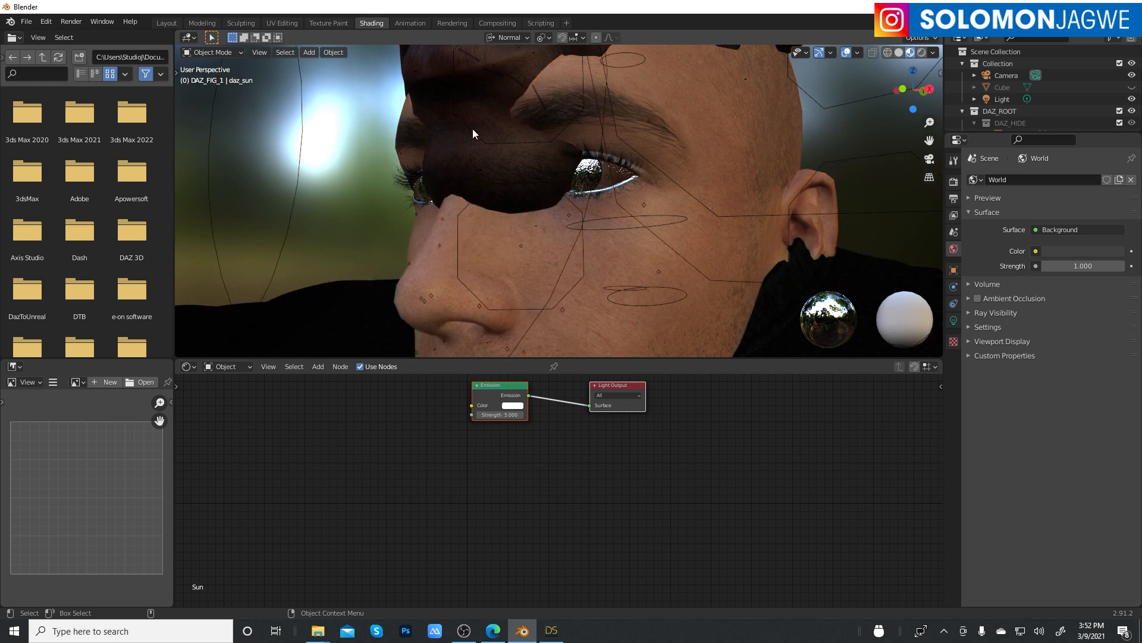
pyautogui.moveTo(593, 137); pyautogui.dragTo(565, 208, button='middle')
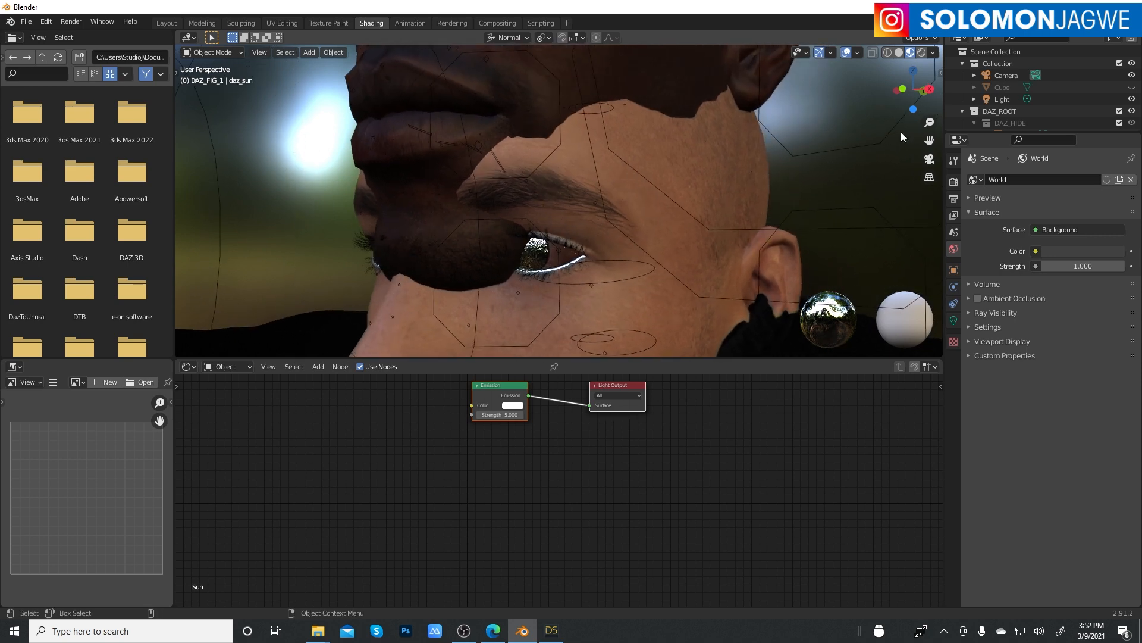
pyautogui.moveTo(729, 162)
pyautogui.mouseDown(button='middle')
pyautogui.moveTo(769, 177)
pyautogui.moveTo(734, 164)
pyautogui.mouseUp(button='middle')
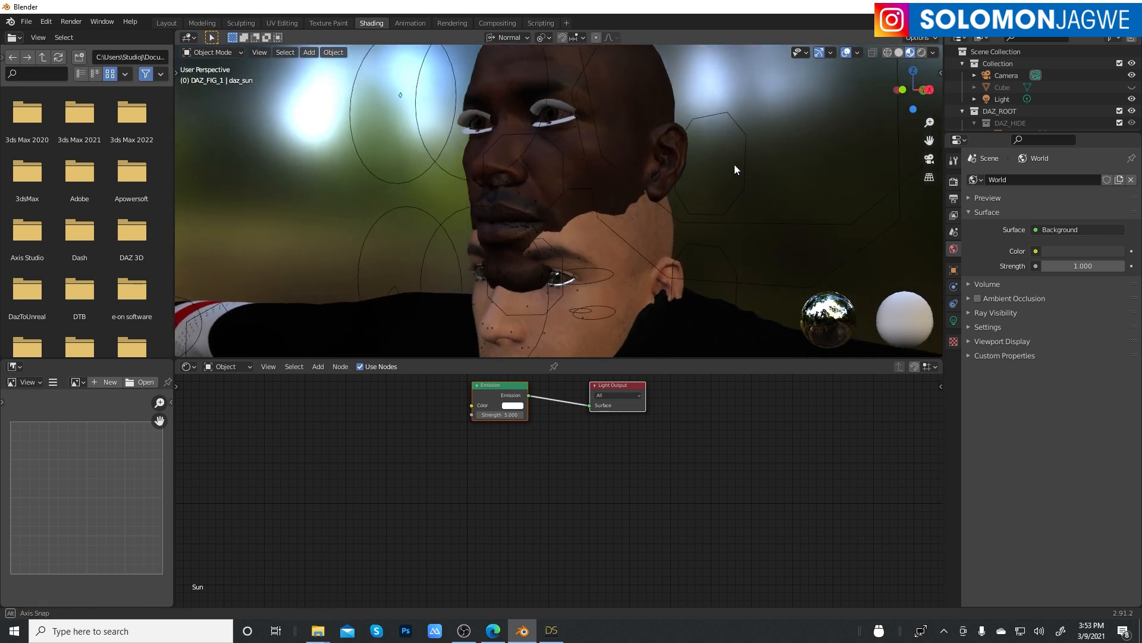
# Copy all nodes of the Genesis 8 mesh's Eyelashes.001 material, including the eyelash map, Eyelashes group and both material outputs
pyautogui.click(649, 228)
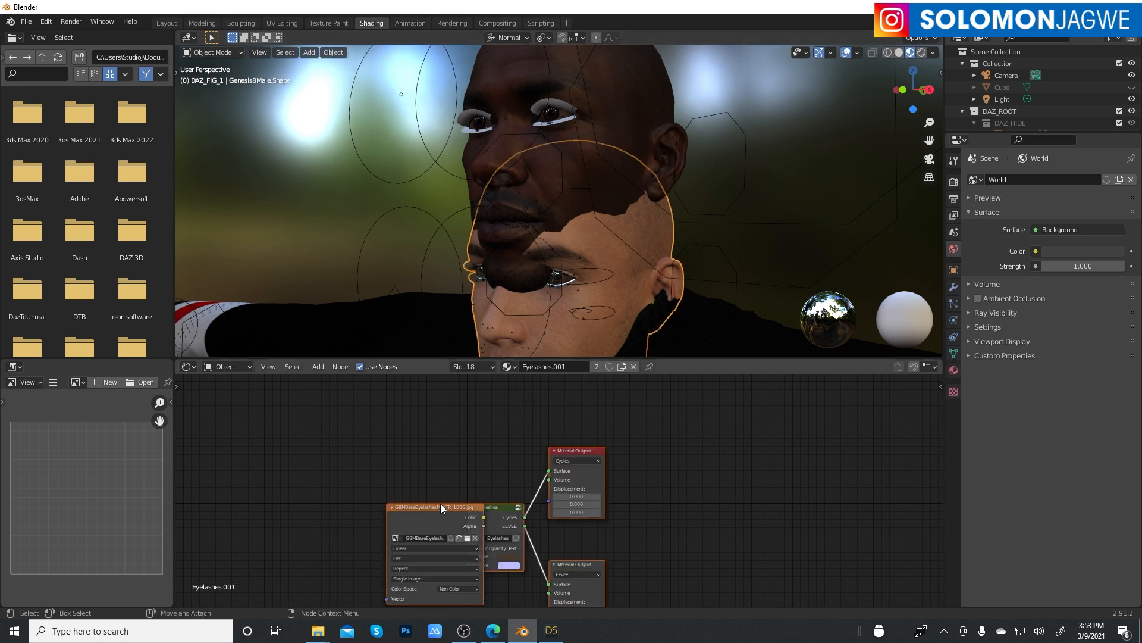
pyautogui.moveTo(440, 503); pyautogui.dragTo(441, 456, button='middle')
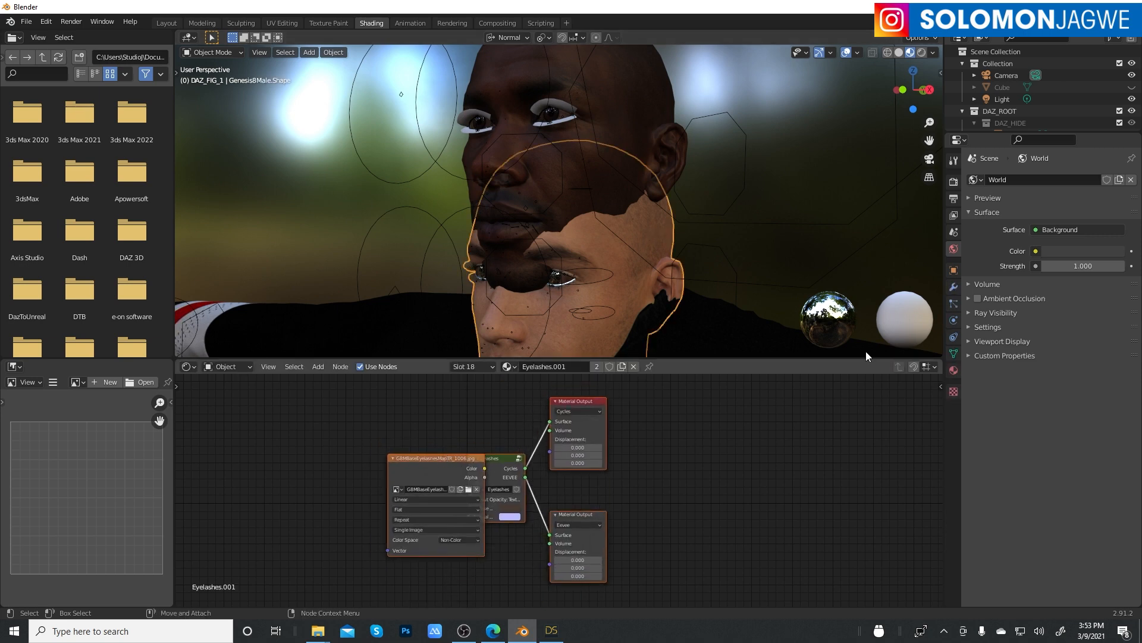
pyautogui.click(954, 370)
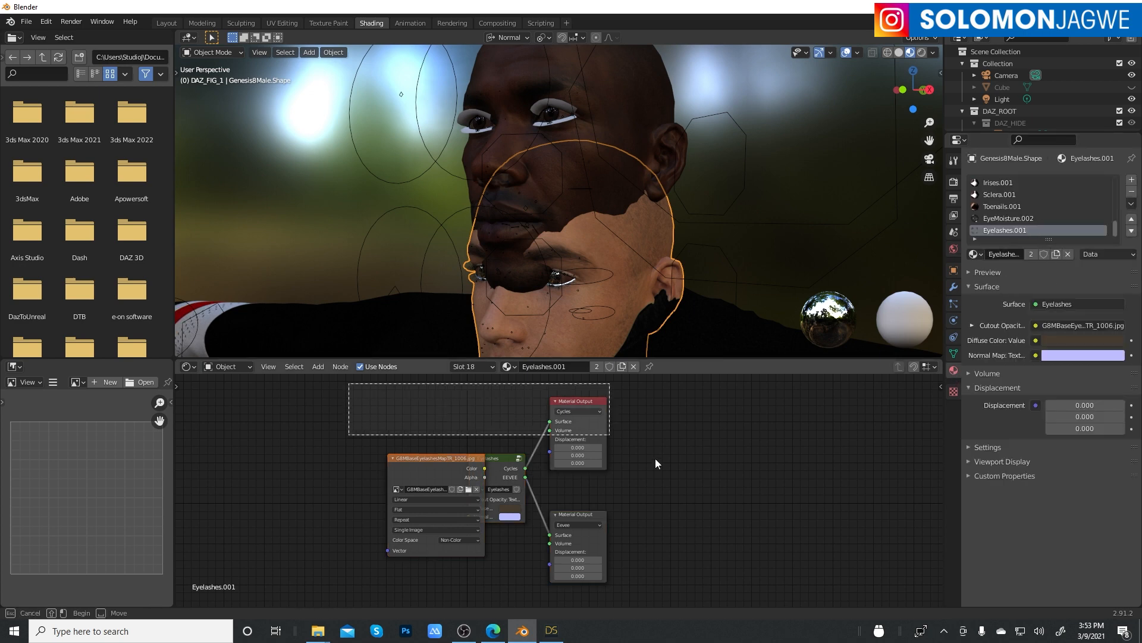
pyautogui.rightClick(594, 422)
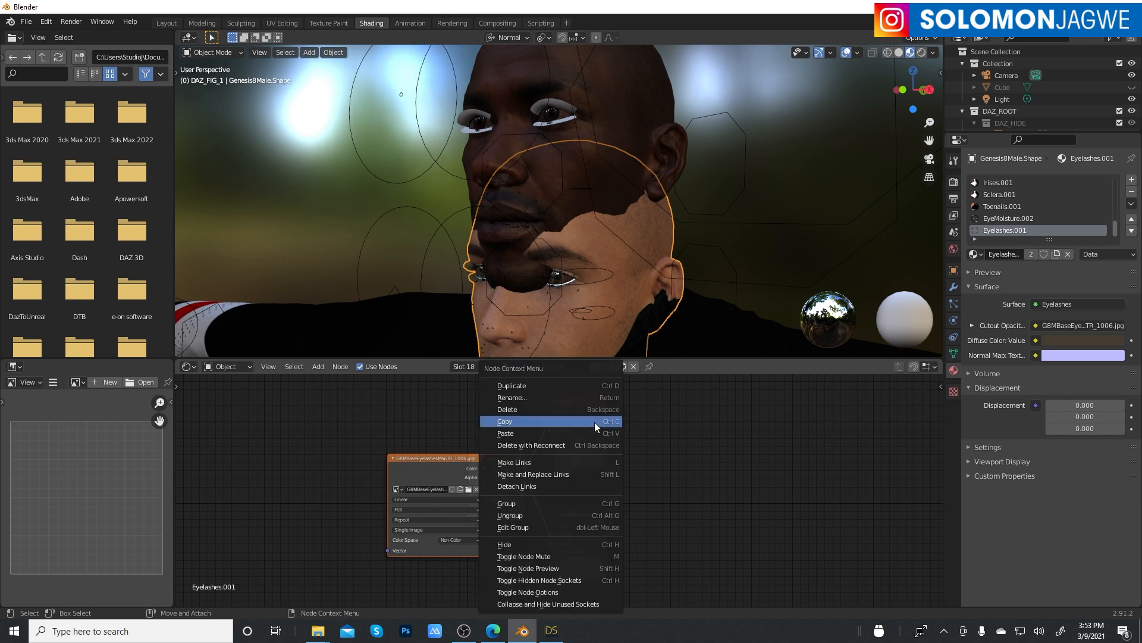
pyautogui.press('Escape')
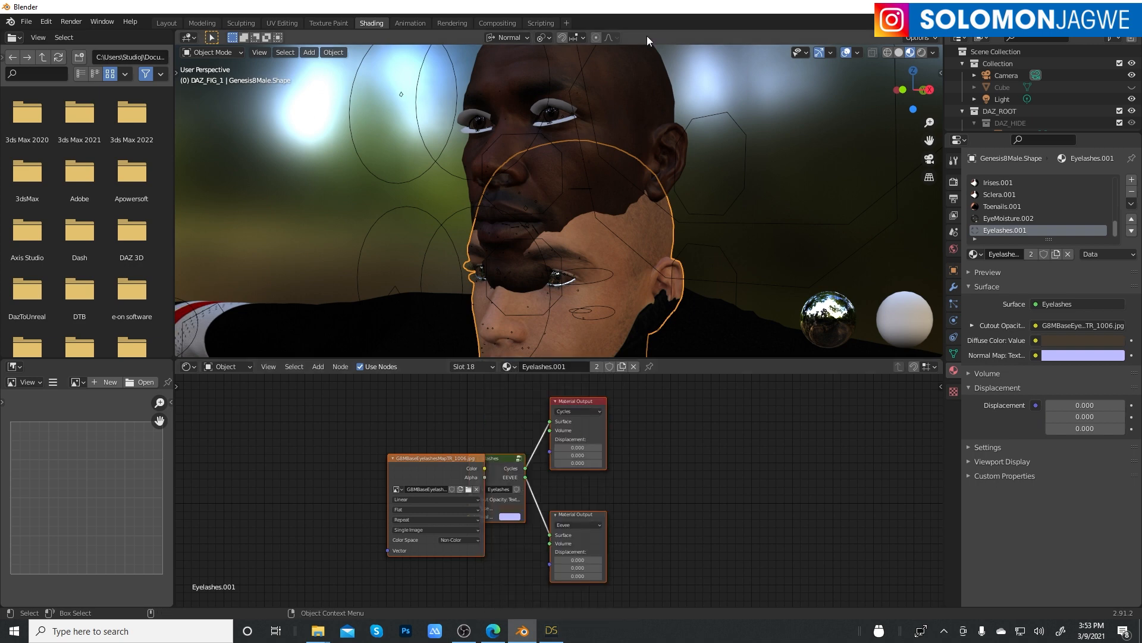
# Paste the copied eyelash nodes into the Genesis 3 mesh's Eyelashes material and place them to the right of its IrayUberSkin nodes
pyautogui.click(632, 86)
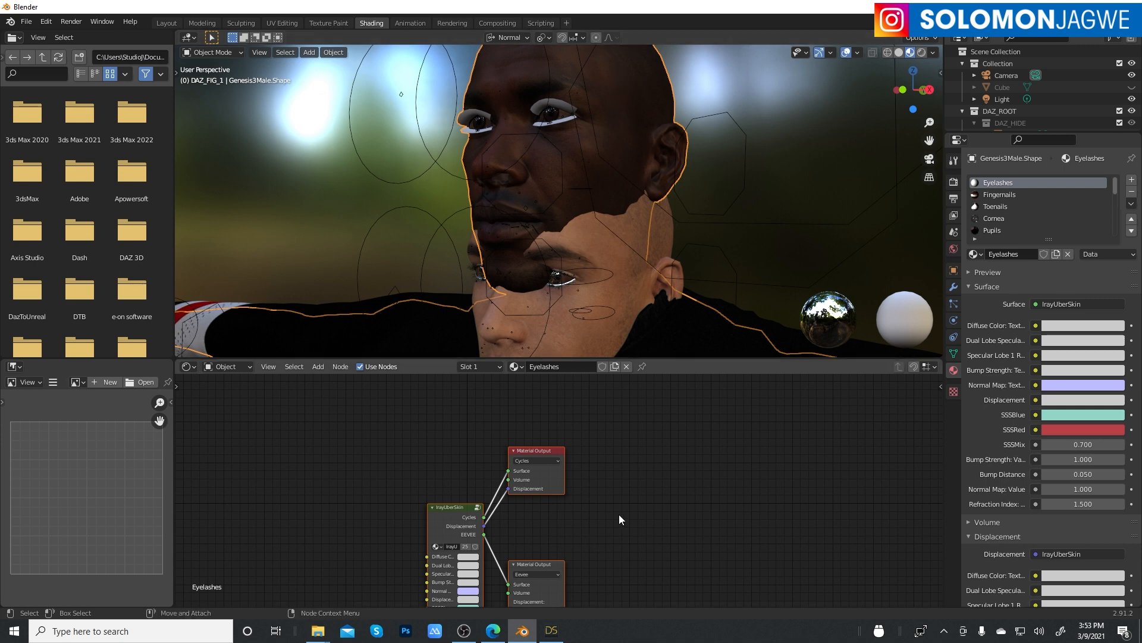
pyautogui.scroll(-2, 619, 505)
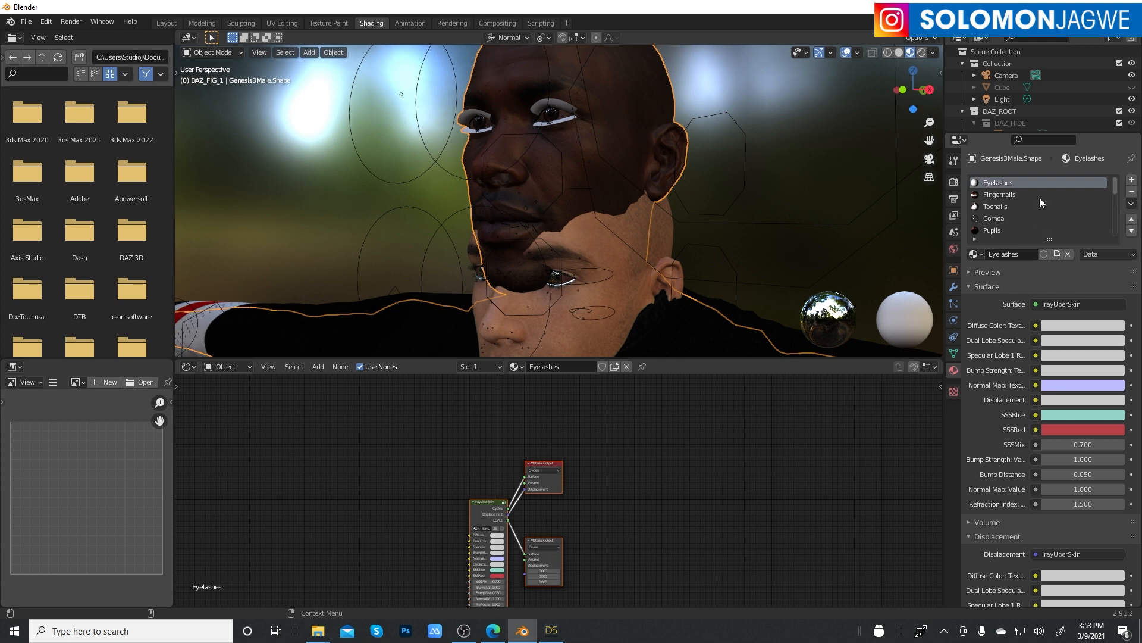
pyautogui.rightClick(698, 509)
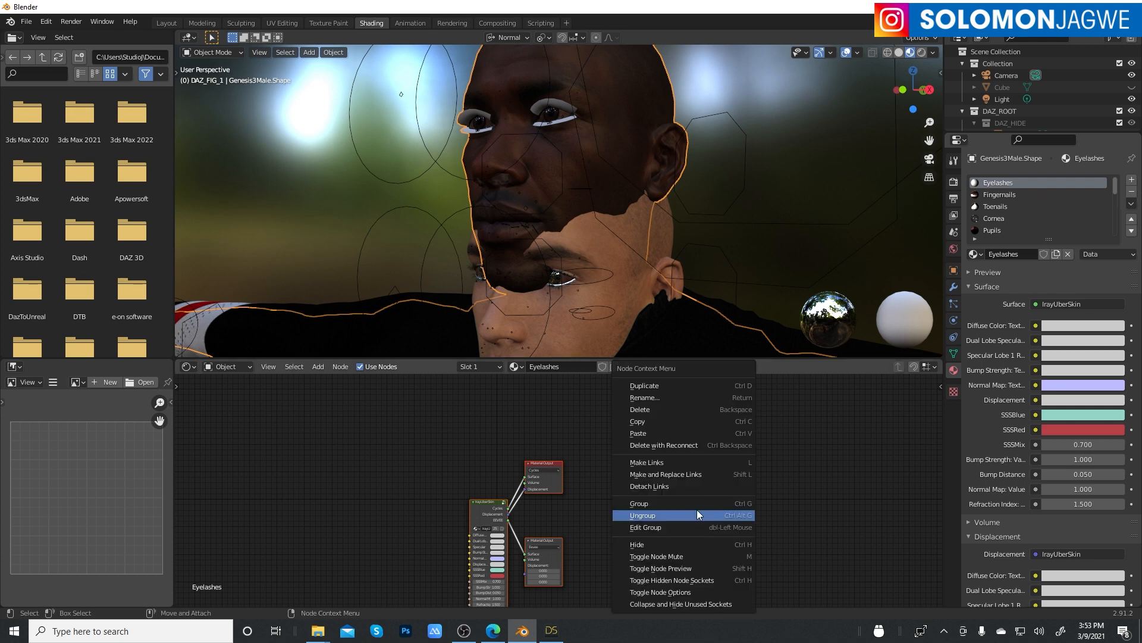
pyautogui.scroll(4, 661, 447)
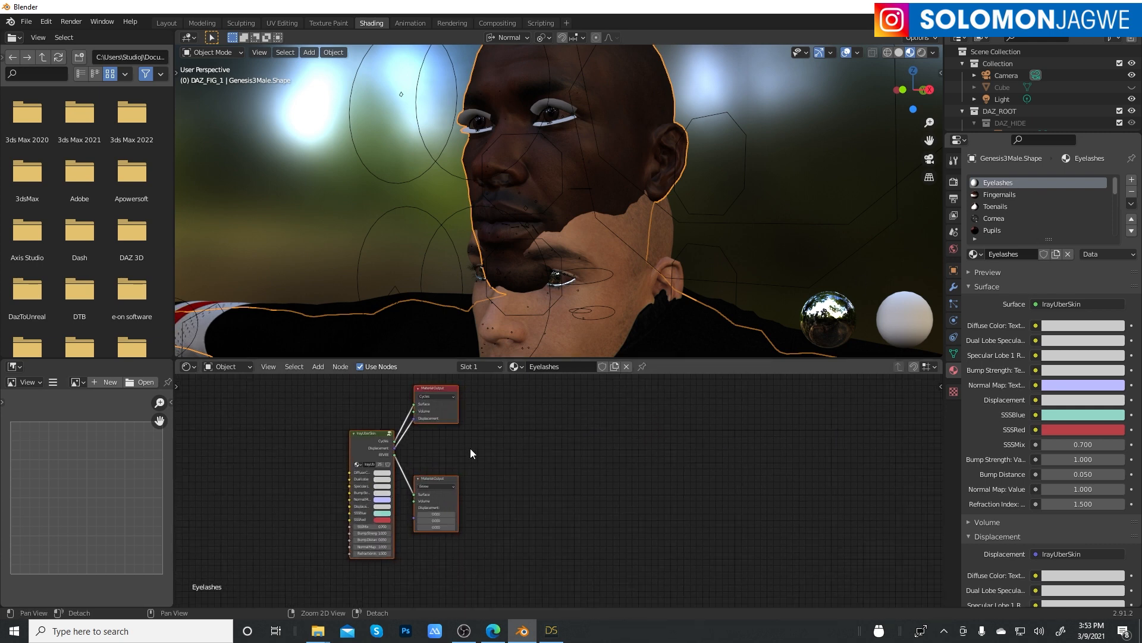
pyautogui.moveTo(586, 453); pyautogui.dragTo(622, 504, button='middle')
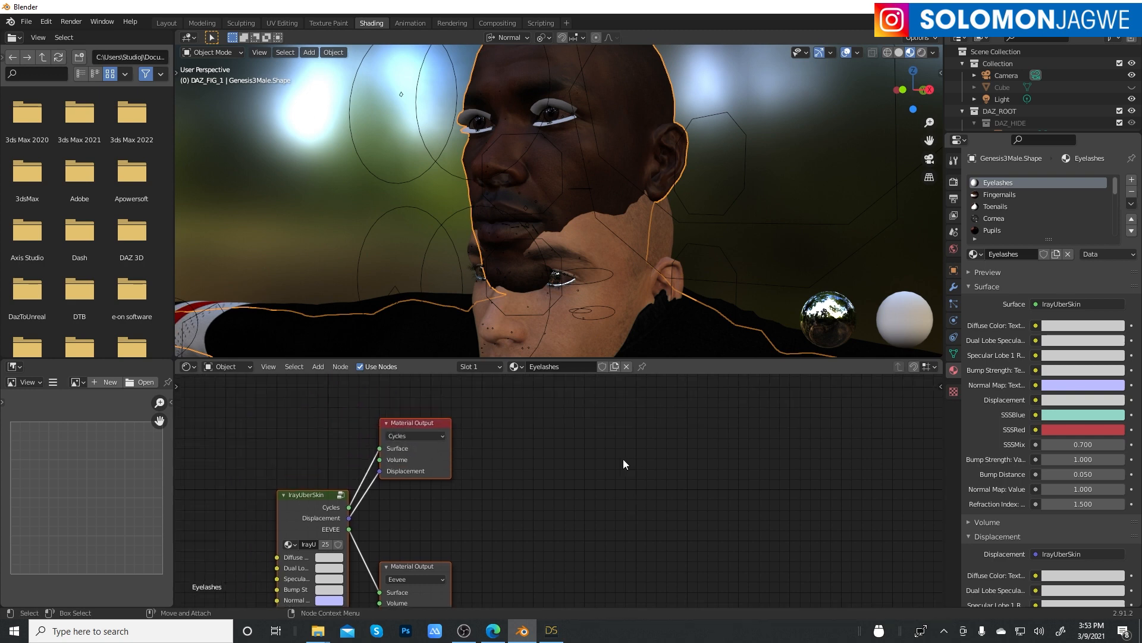
pyautogui.rightClick(601, 465)
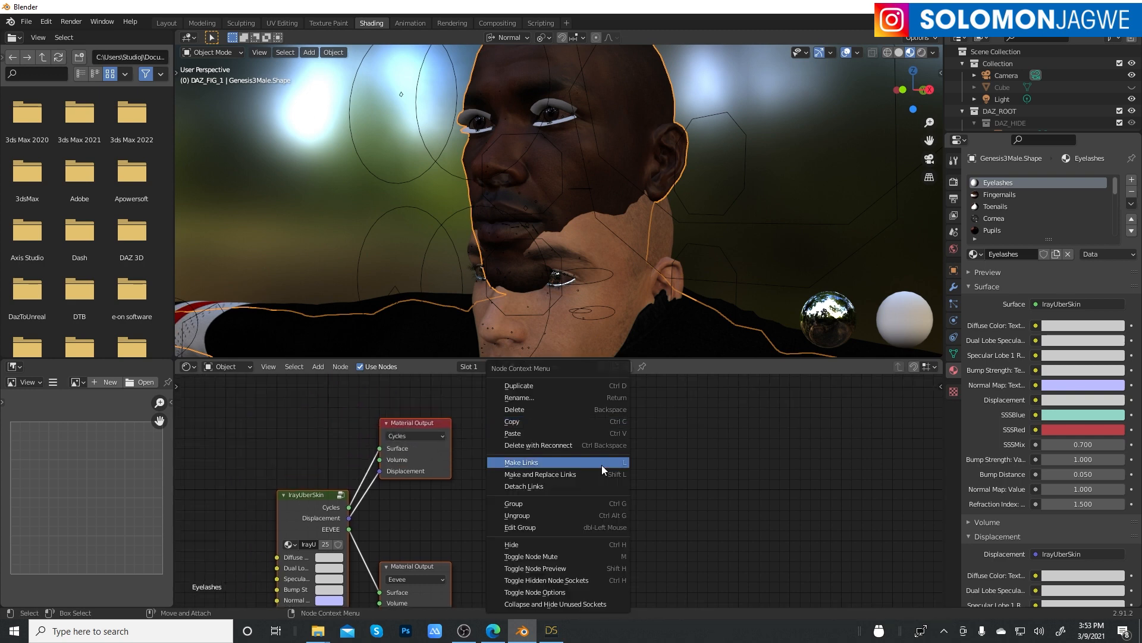
pyautogui.click(519, 433)
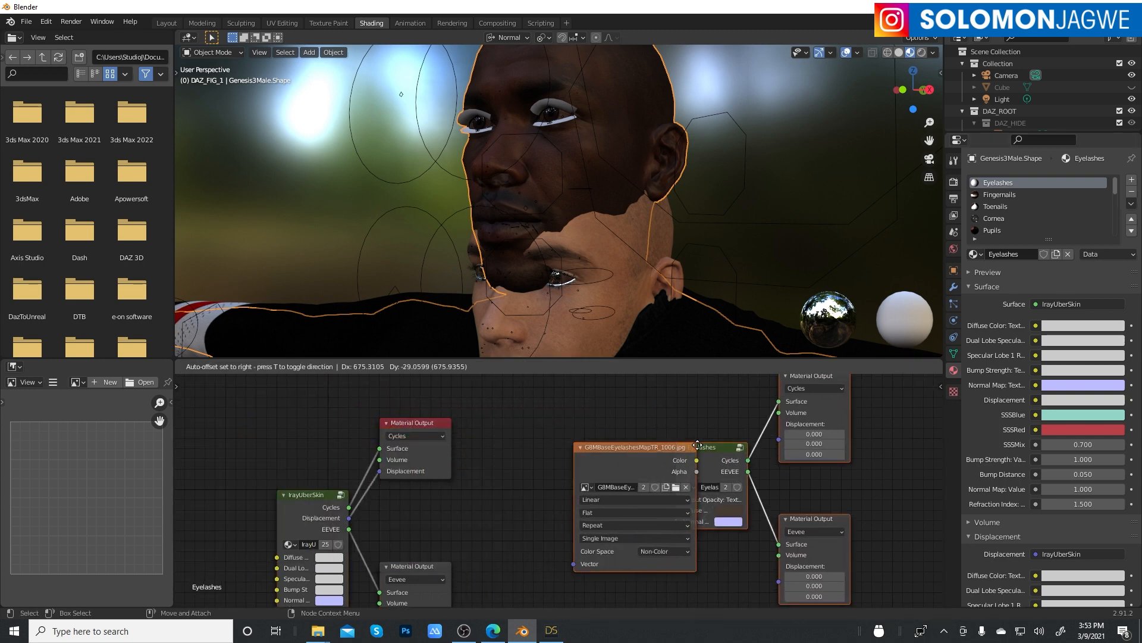
pyautogui.click(594, 461)
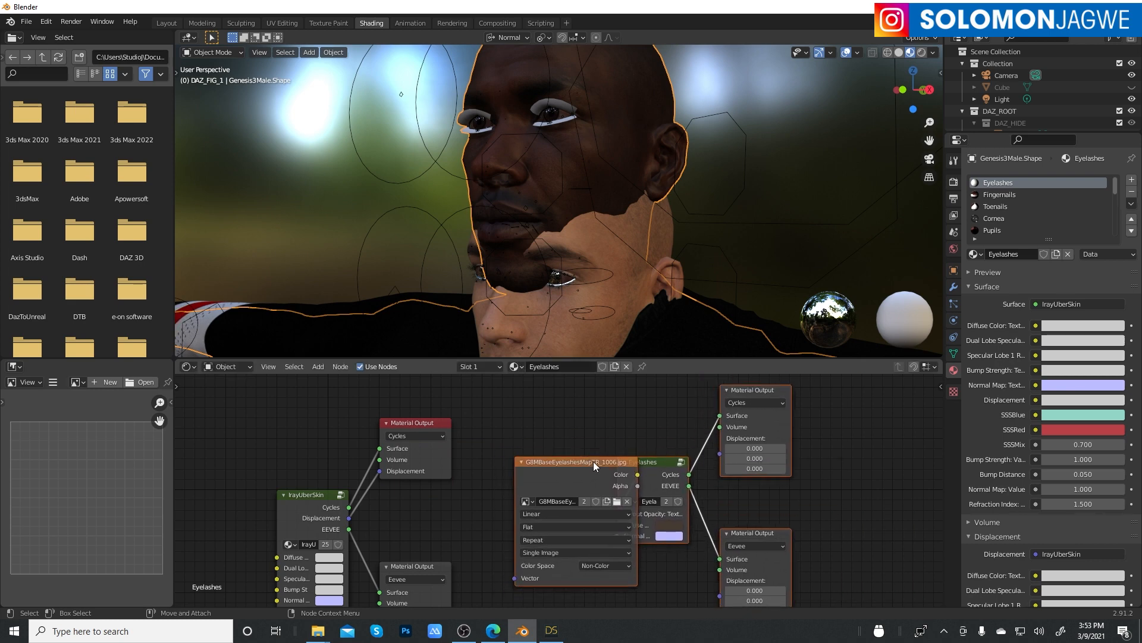
pyautogui.scroll(-3, 594, 462)
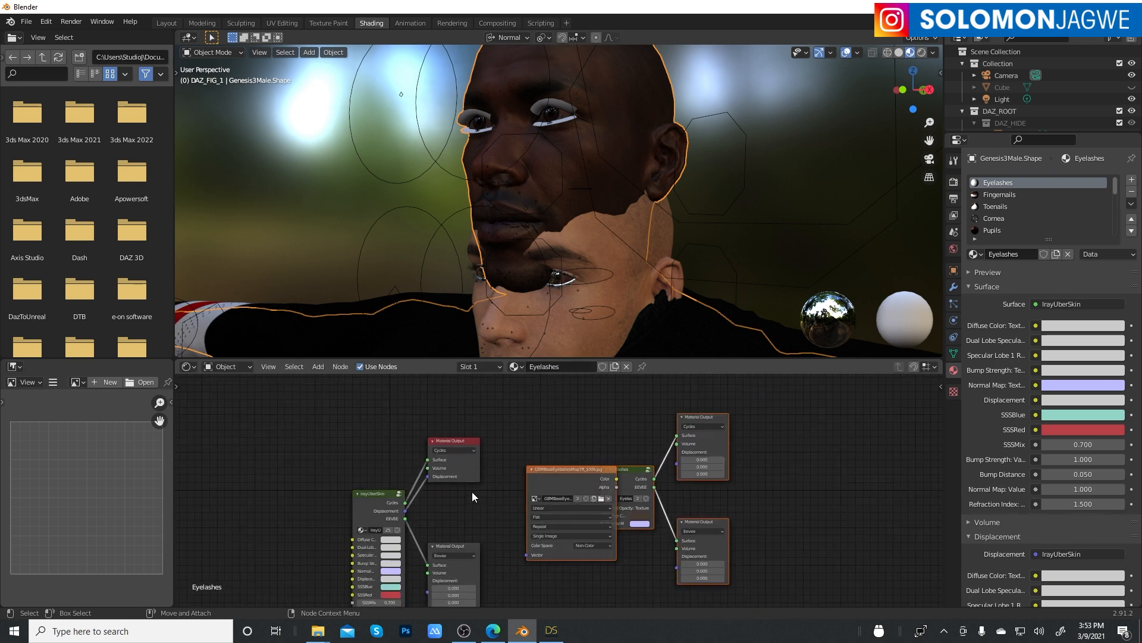
pyautogui.scroll(5, 537, 470)
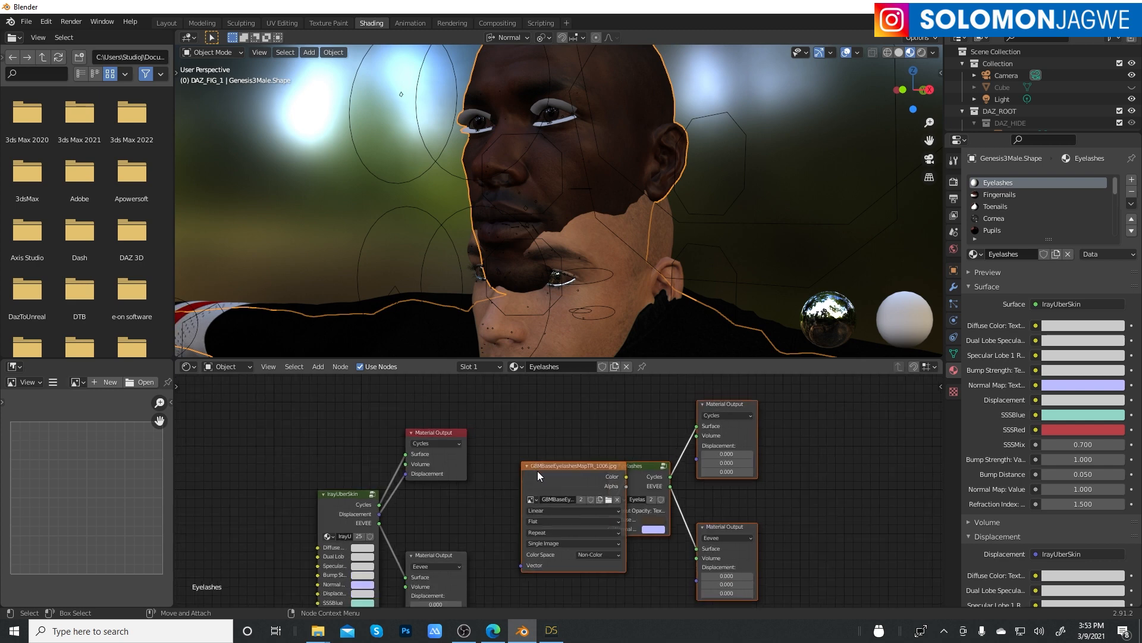
# Move the IrayUberSkin node up and to the left, clear of its two Material Output nodes
pyautogui.scroll(-1, 537, 470)
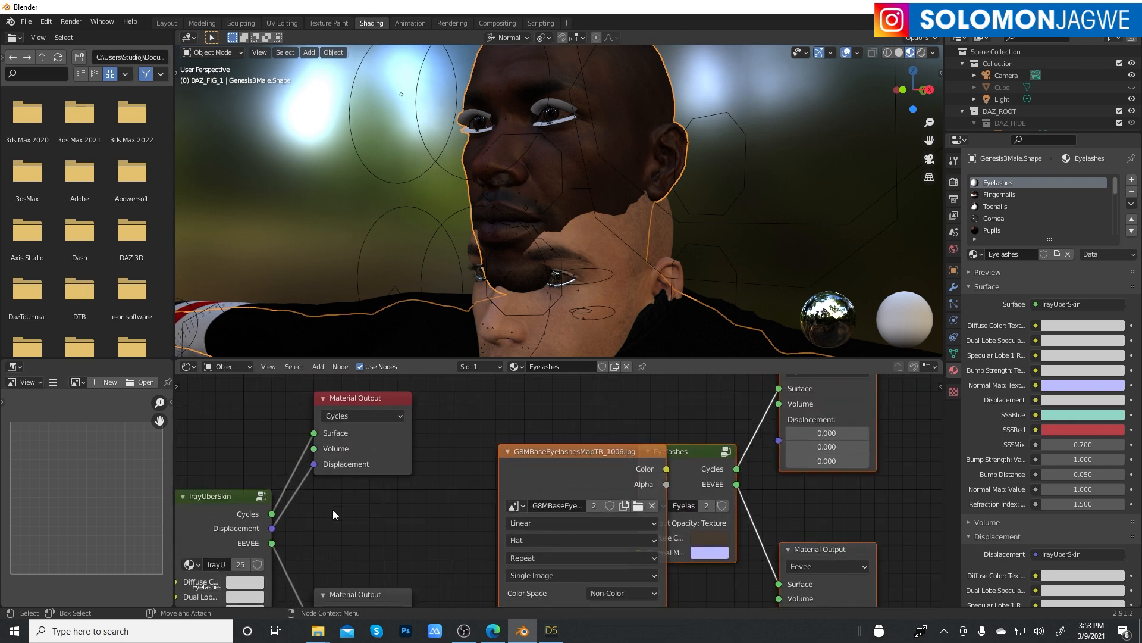
pyautogui.moveTo(430, 523); pyautogui.dragTo(515, 455, button='middle')
pyautogui.scroll(-3, 402, 497)
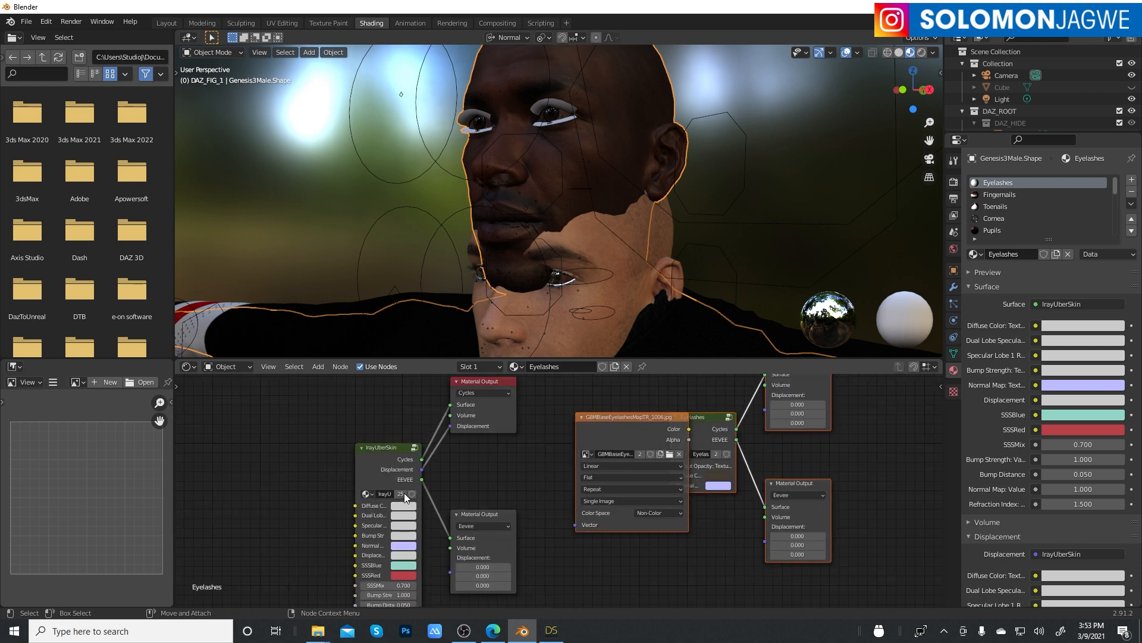
pyautogui.moveTo(397, 456); pyautogui.dragTo(333, 414)
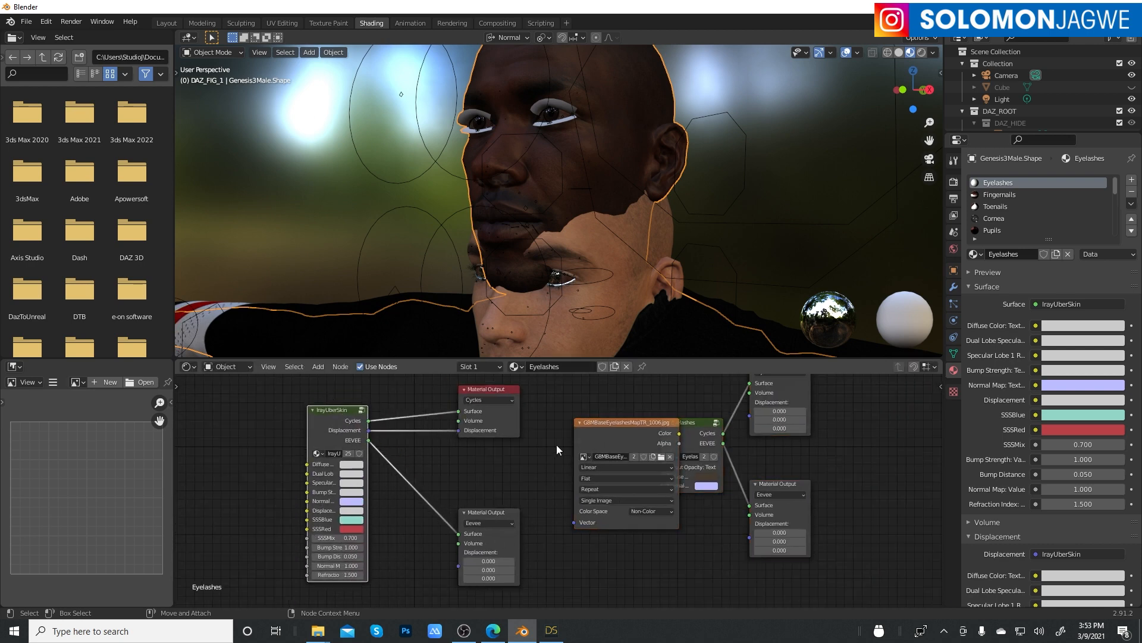
pyautogui.scroll(3, 479, 420)
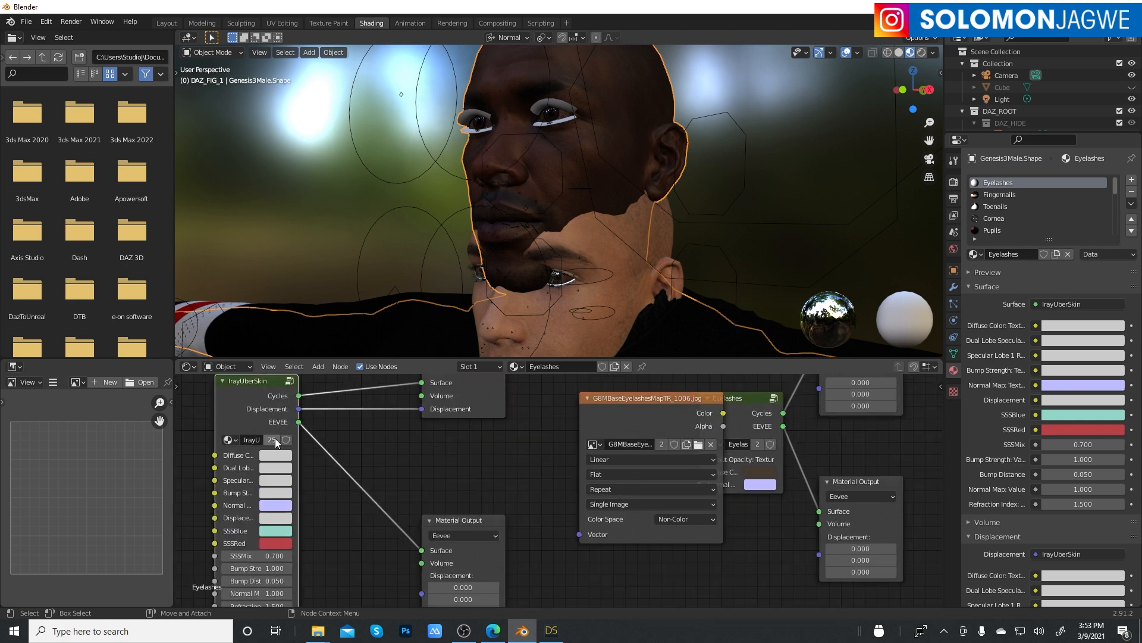
pyautogui.scroll(-3, 420, 459)
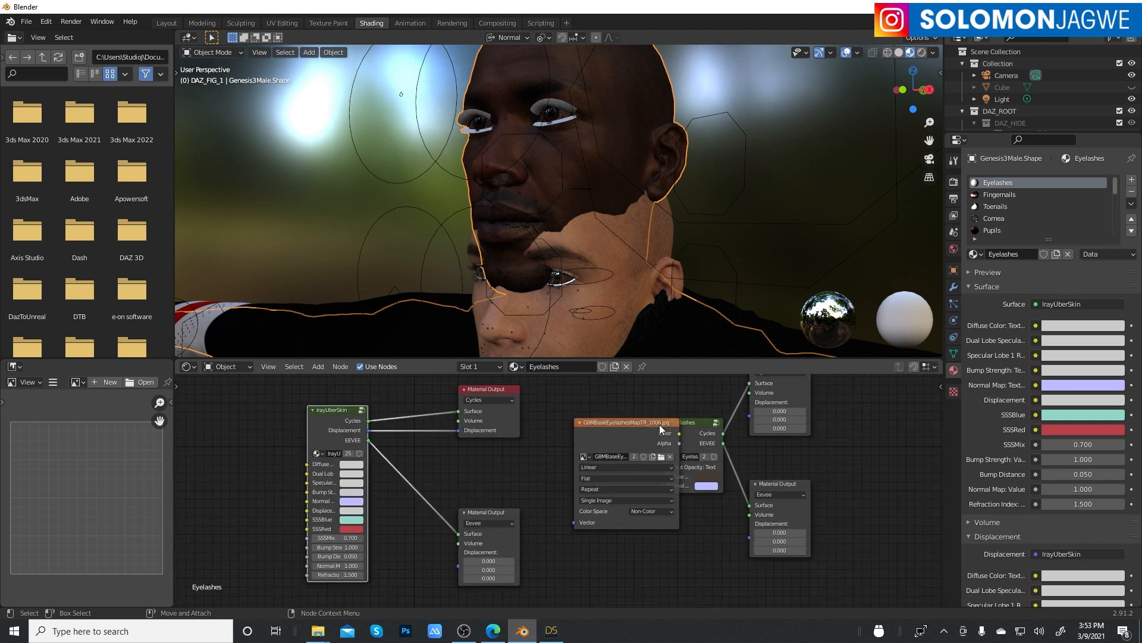
# Arrange the pasted eyelash map image node beside the Eyelashes group, both level with the pasted Cycles output, and deselect all nodes
pyautogui.moveTo(645, 423); pyautogui.dragTo(609, 438)
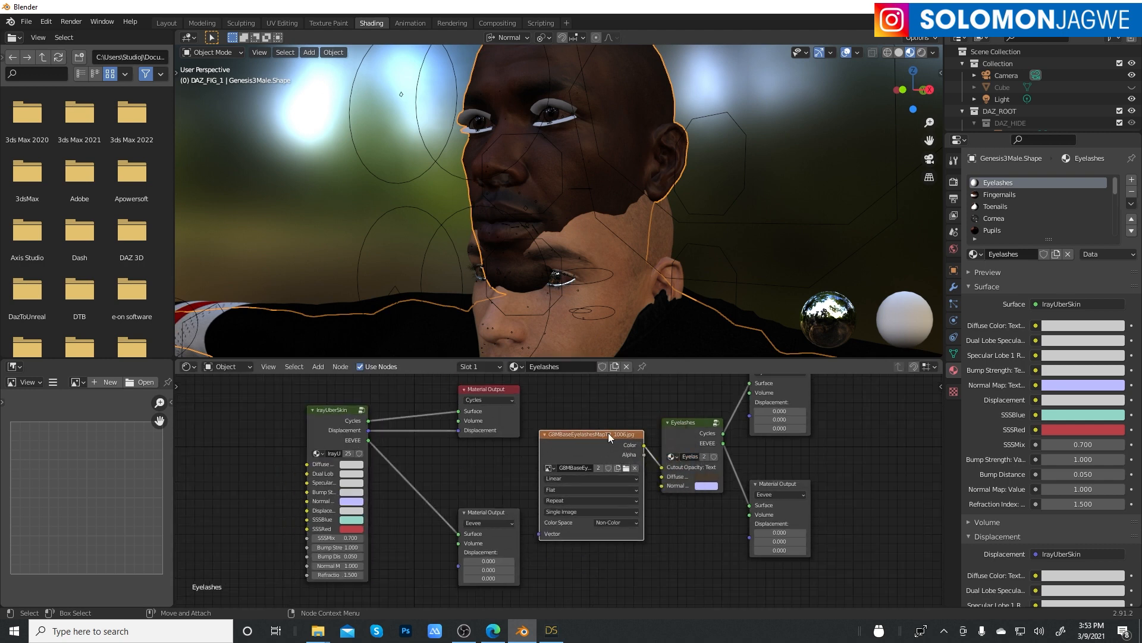
pyautogui.scroll(-1, 746, 410)
pyautogui.press('g')
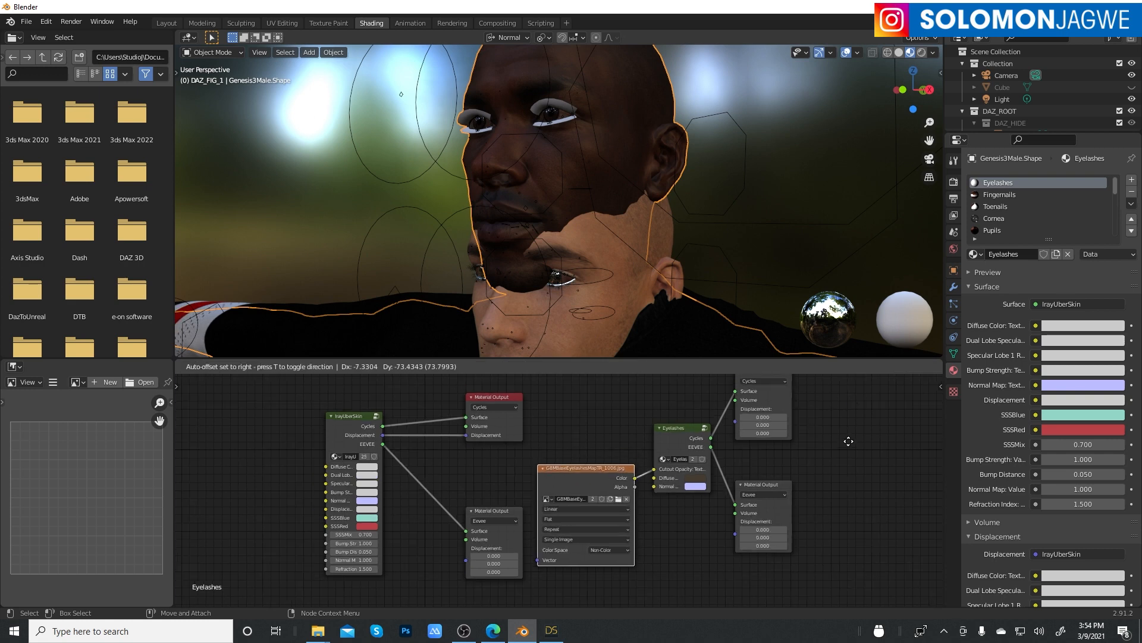
pyautogui.click(861, 414)
pyautogui.scroll(-1, 862, 424)
pyautogui.moveTo(861, 426); pyautogui.dragTo(850, 451, button='middle')
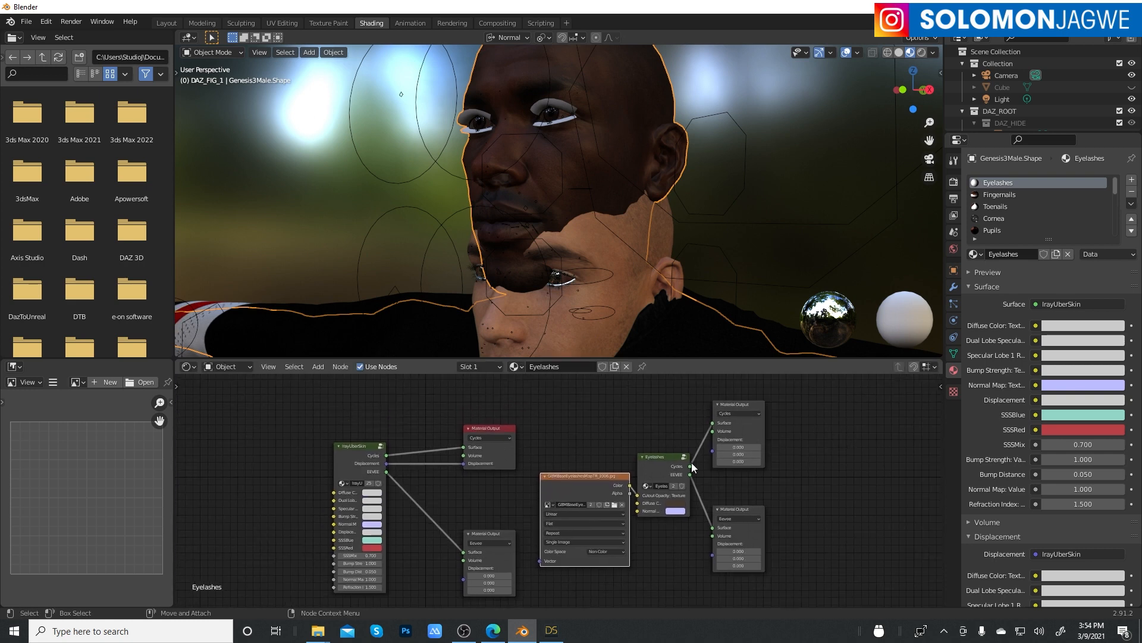
pyautogui.moveTo(653, 455); pyautogui.dragTo(656, 413)
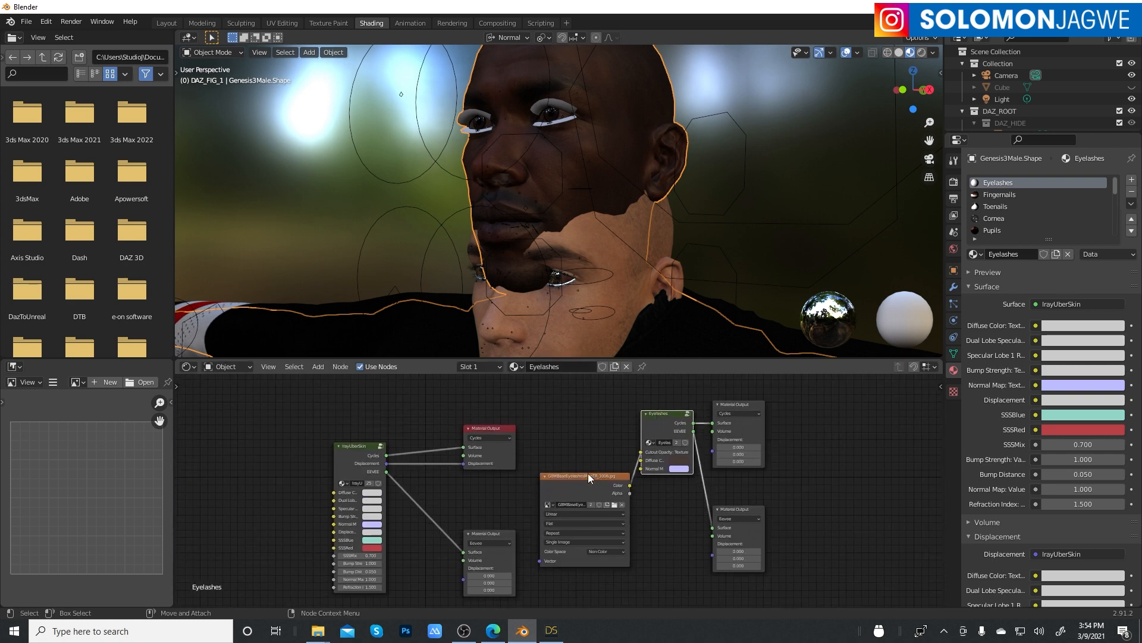
pyautogui.moveTo(590, 478); pyautogui.dragTo(591, 414)
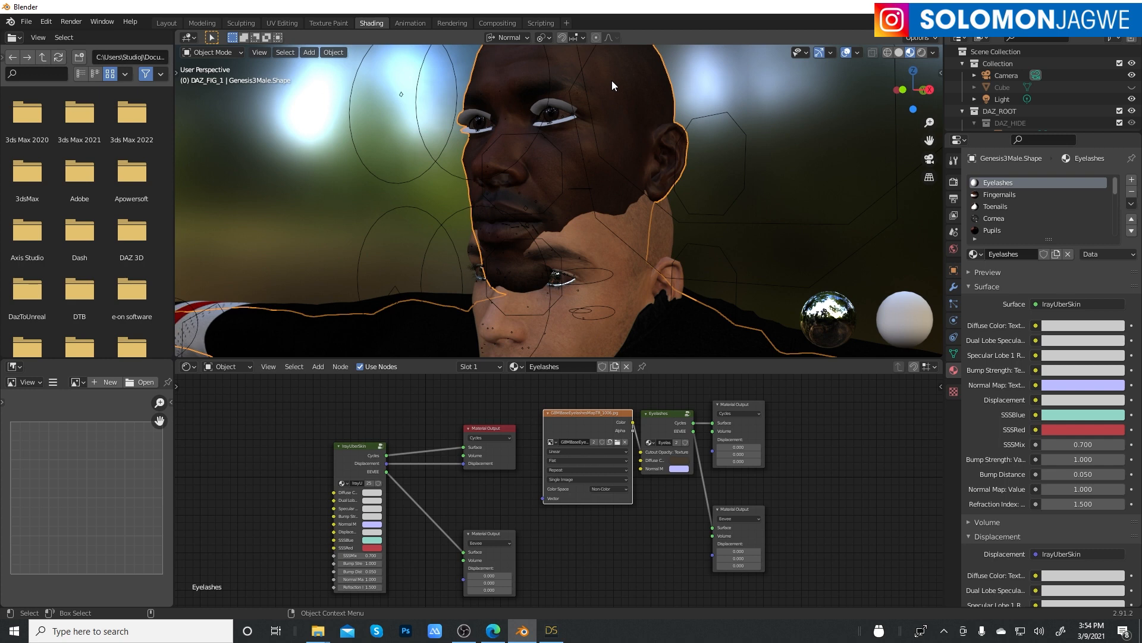
pyautogui.click(831, 436)
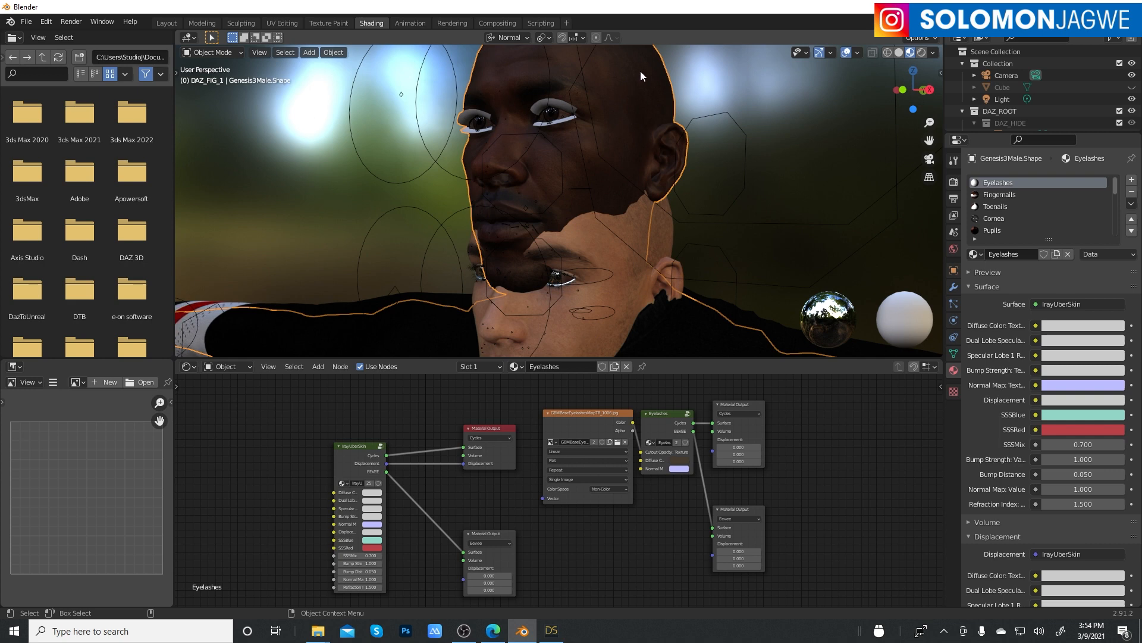
# Copy the texture folder path from the Fingernails material's darius7armsd_1004.jpg diffuse image, cancel the image selection, and reselect the Eyelashes material
pyautogui.click(1001, 197)
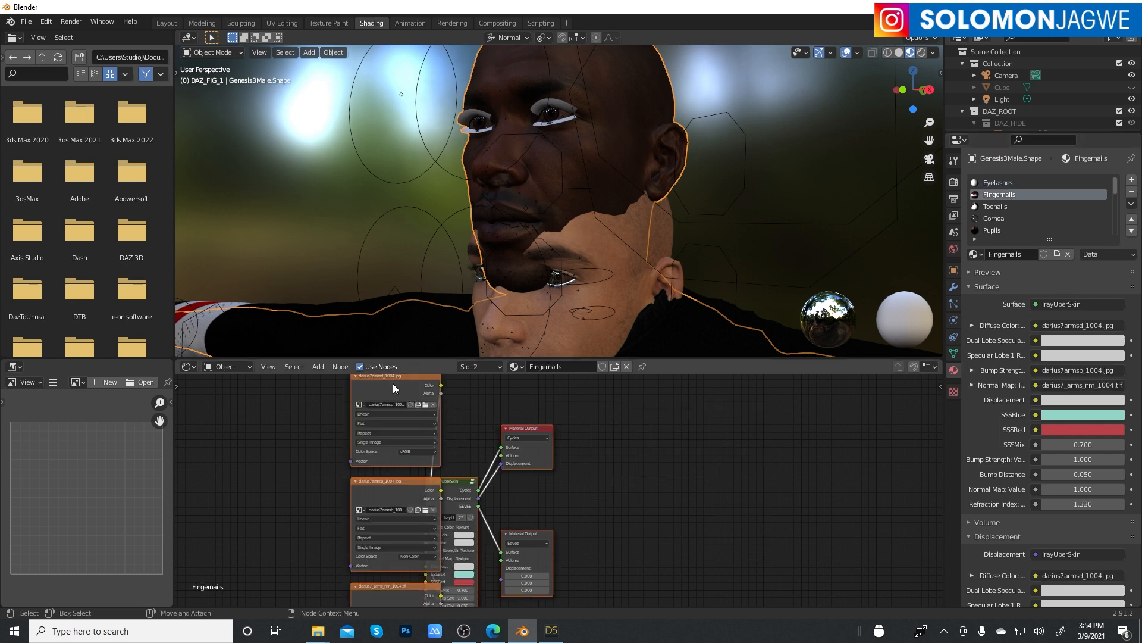
pyautogui.moveTo(402, 376); pyautogui.dragTo(488, 384)
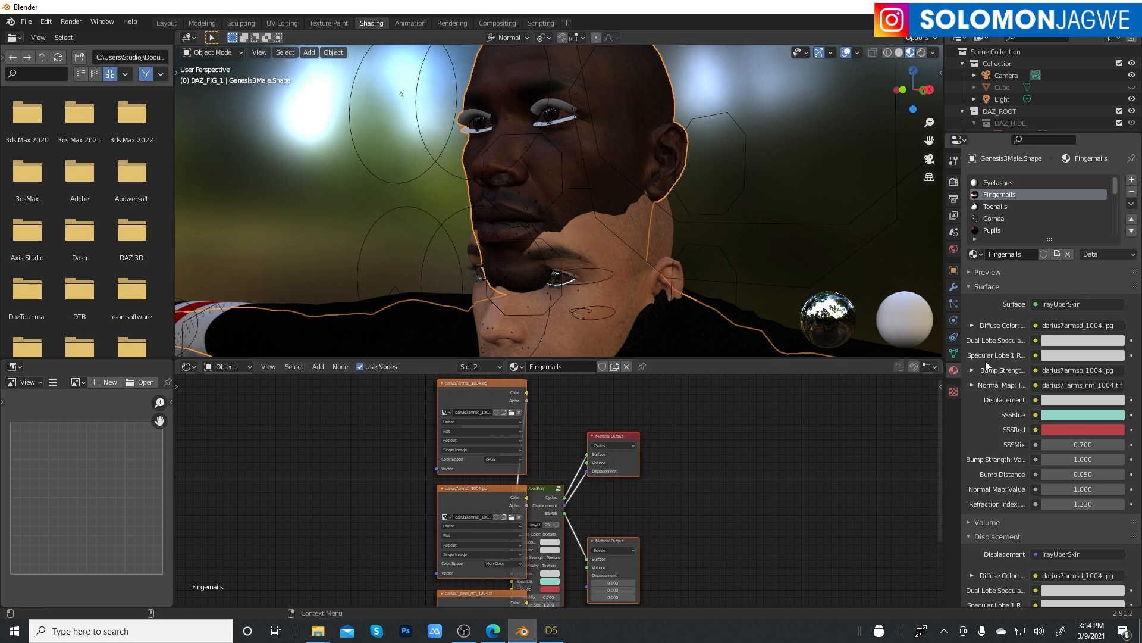
pyautogui.click(972, 325)
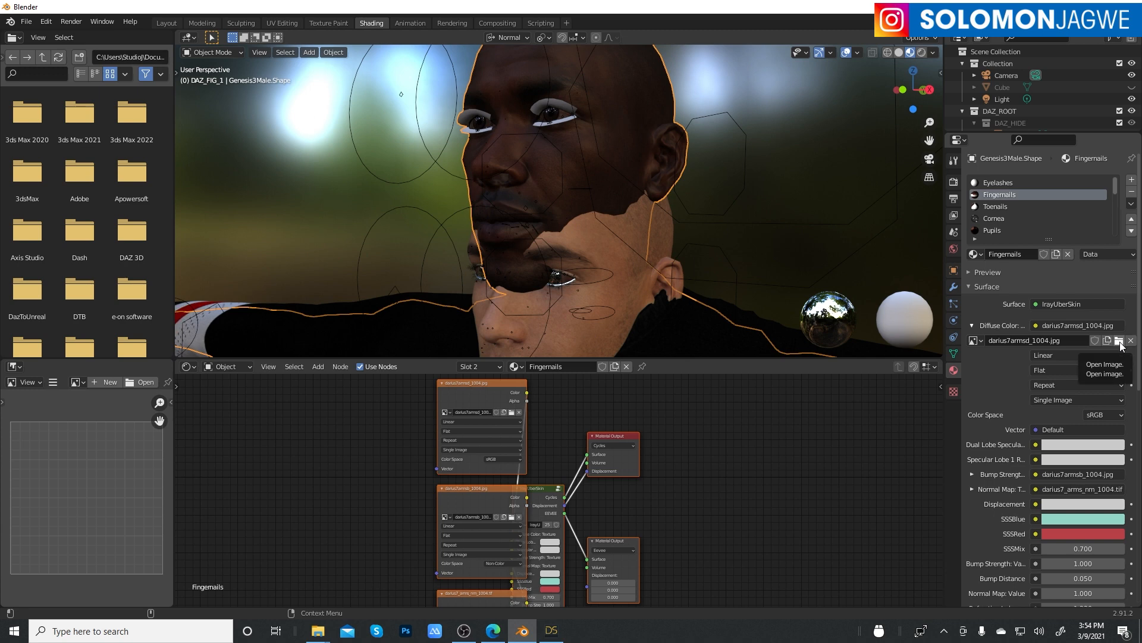
pyautogui.click(1119, 341)
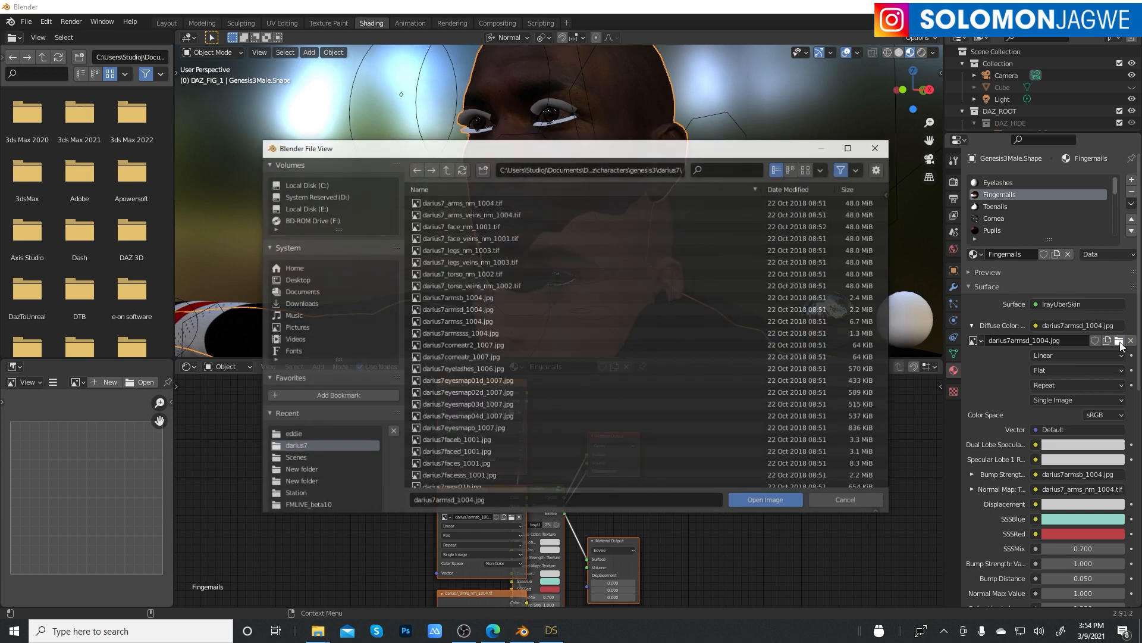
pyautogui.click(669, 172)
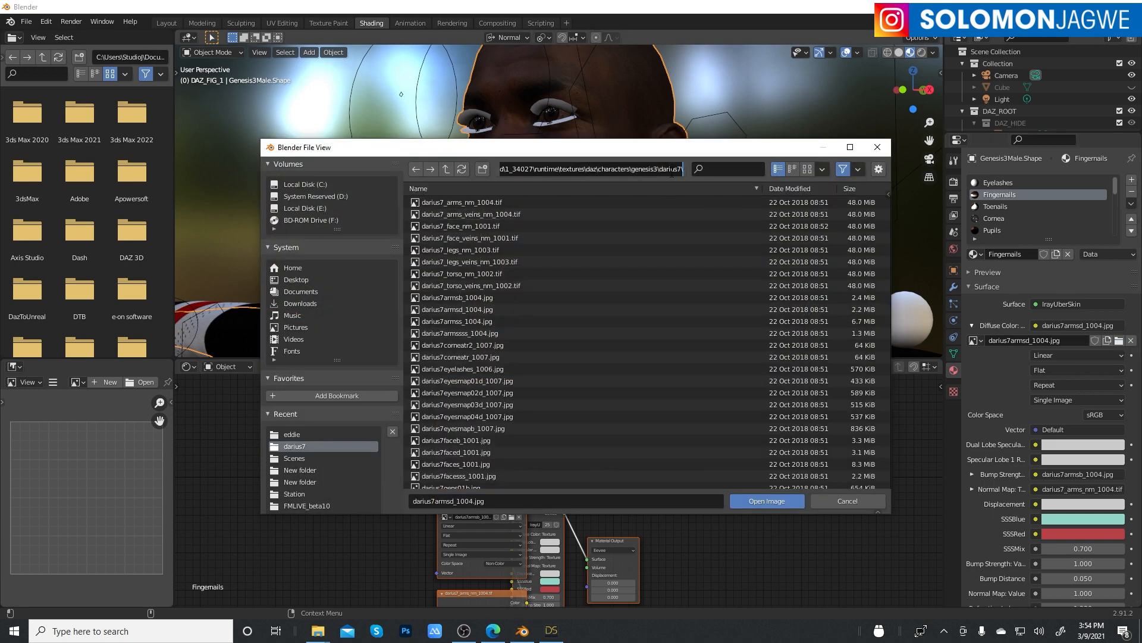
pyautogui.click(878, 149)
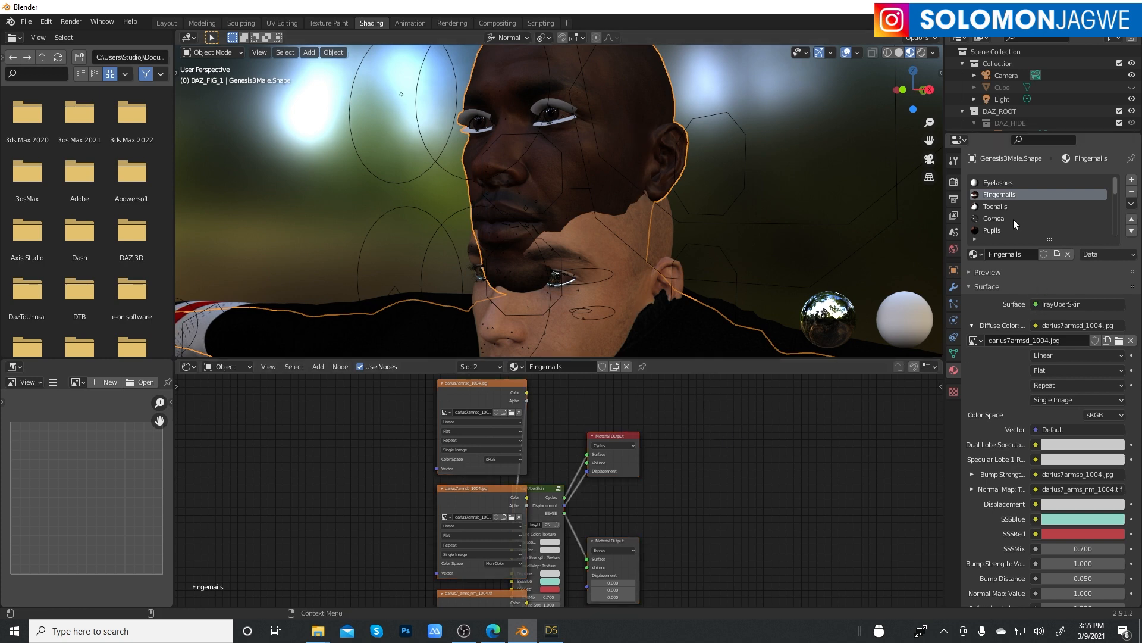
pyautogui.click(1002, 182)
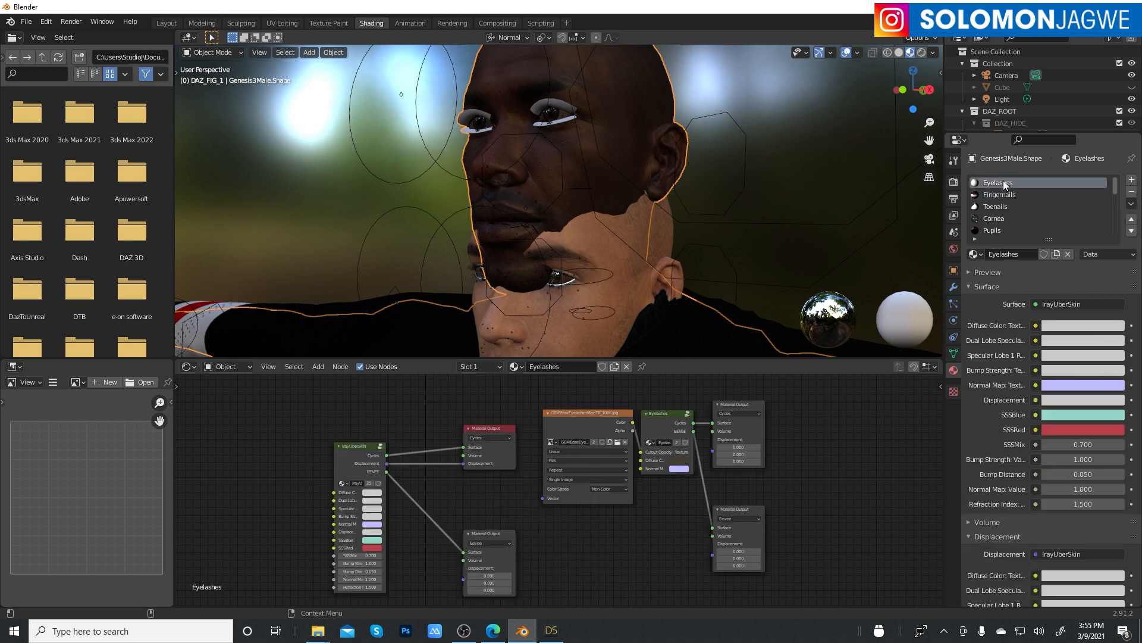
# Switch to File Explorer and open the copied darius7 texture folder path in the Local Disk (C:) window
pyautogui.moveTo(318, 634)
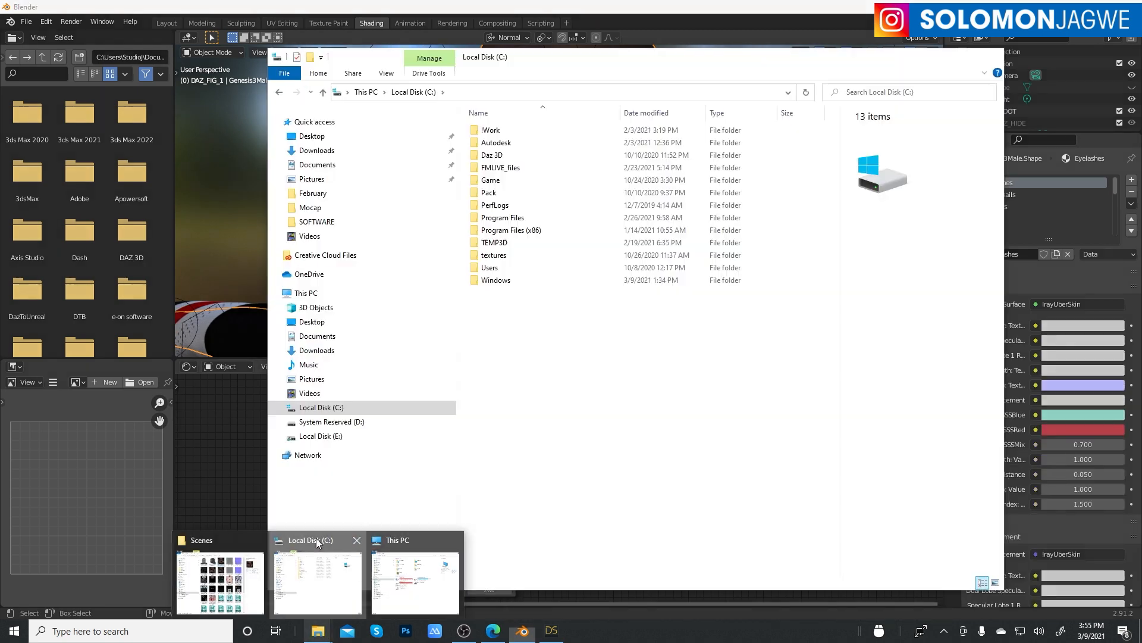
pyautogui.click(318, 580)
pyautogui.click(497, 92)
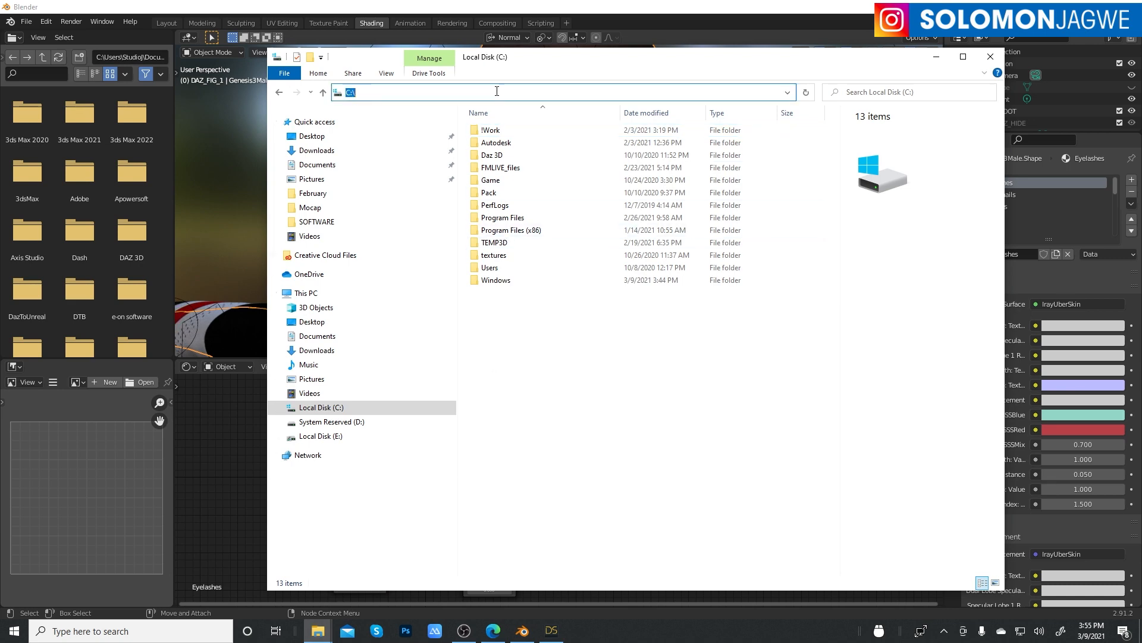
pyautogui.write('C:\\Users\\Studio\\Documents\\DAZ 3D\\Studio\\My Daz Connect Library\\data\\cloud\\1_34027\\runtime\\textures\\daz\\characters\\genesis3\\darius7')
pyautogui.press('Return')
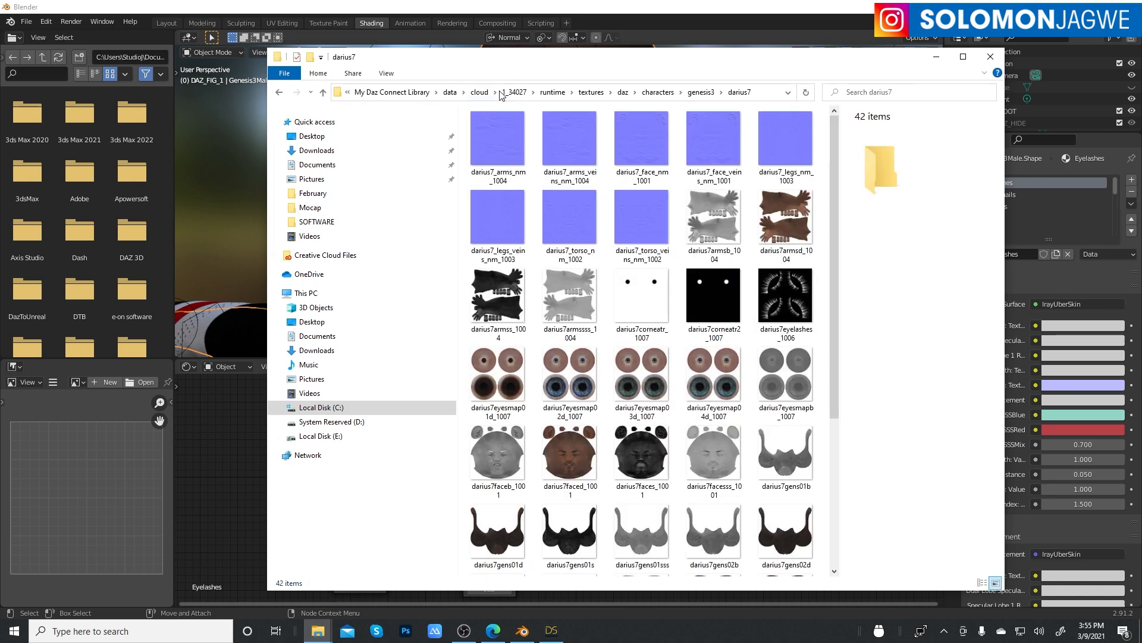
# Find and select the darius7eyelashes_1006 image in the darius7 folder, and return to Blender
pyautogui.scroll(-3, 821, 283)
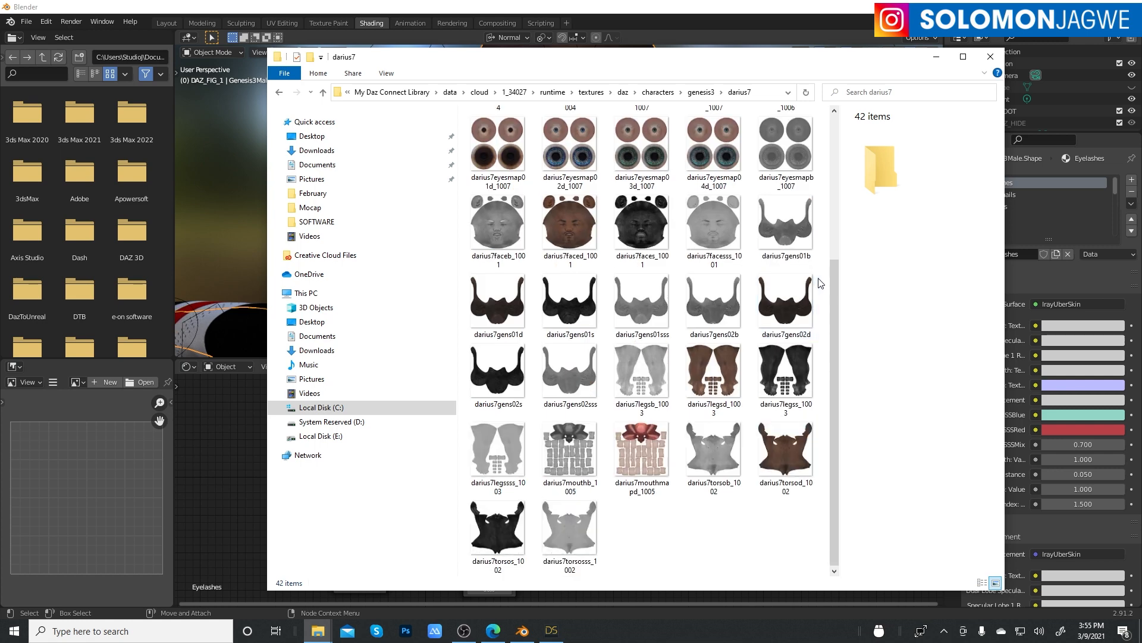
pyautogui.moveTo(832, 314); pyautogui.dragTo(838, 219)
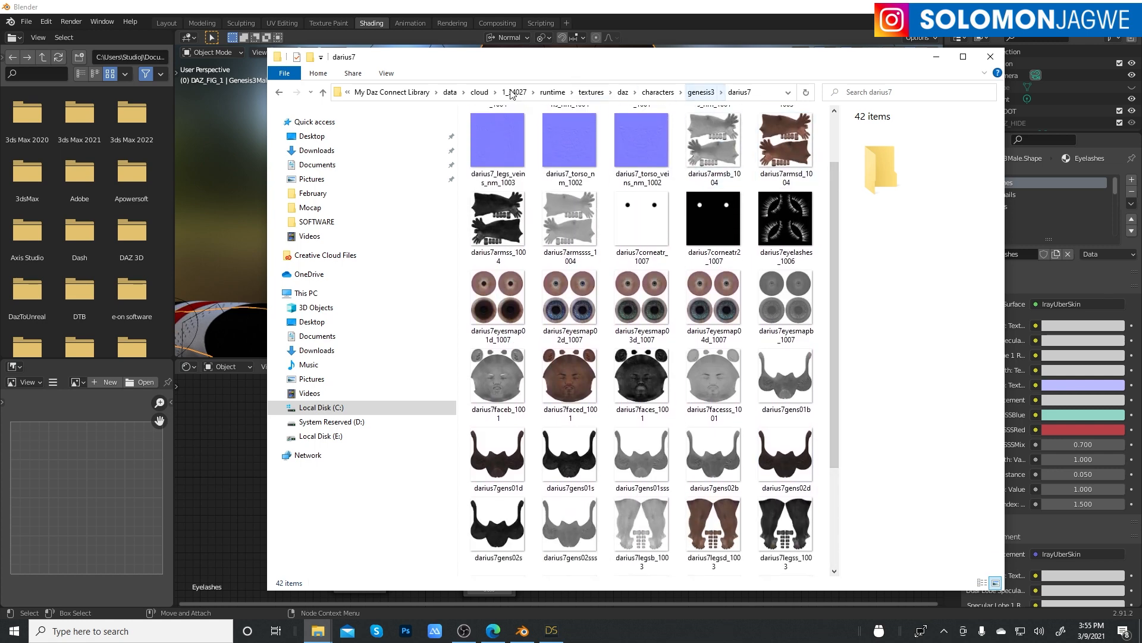
pyautogui.click(791, 239)
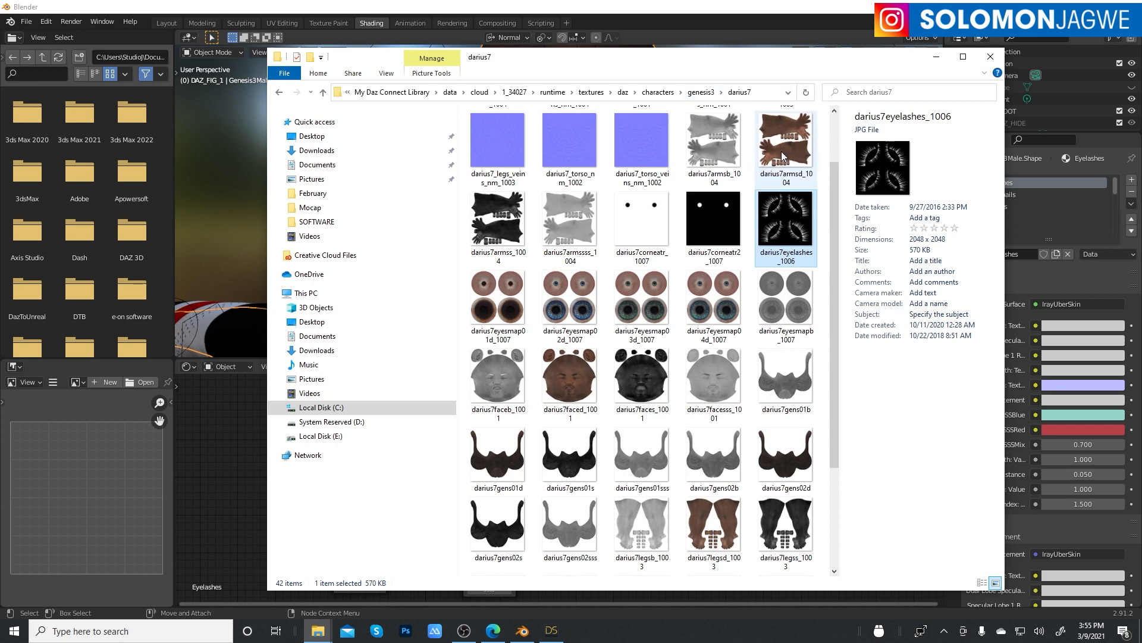
pyautogui.click(759, 94)
pyautogui.hotkey('alt', 'Tab')
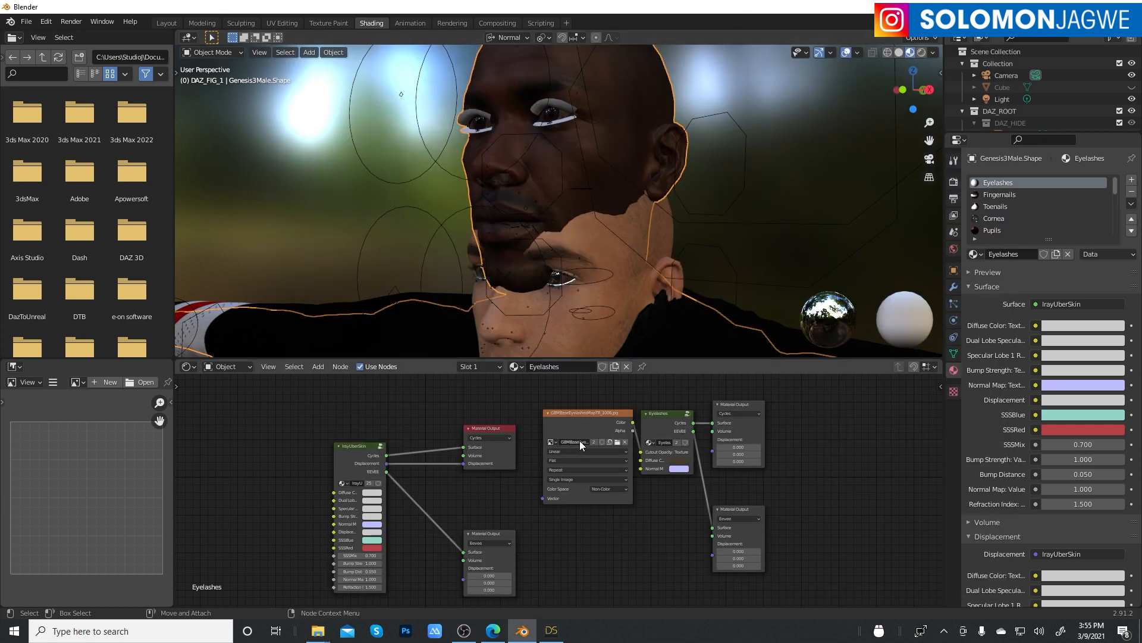
# Browse for a replacement image for the pasted eyelash map node in the darius7 texture folder using the copied path
pyautogui.click(617, 442)
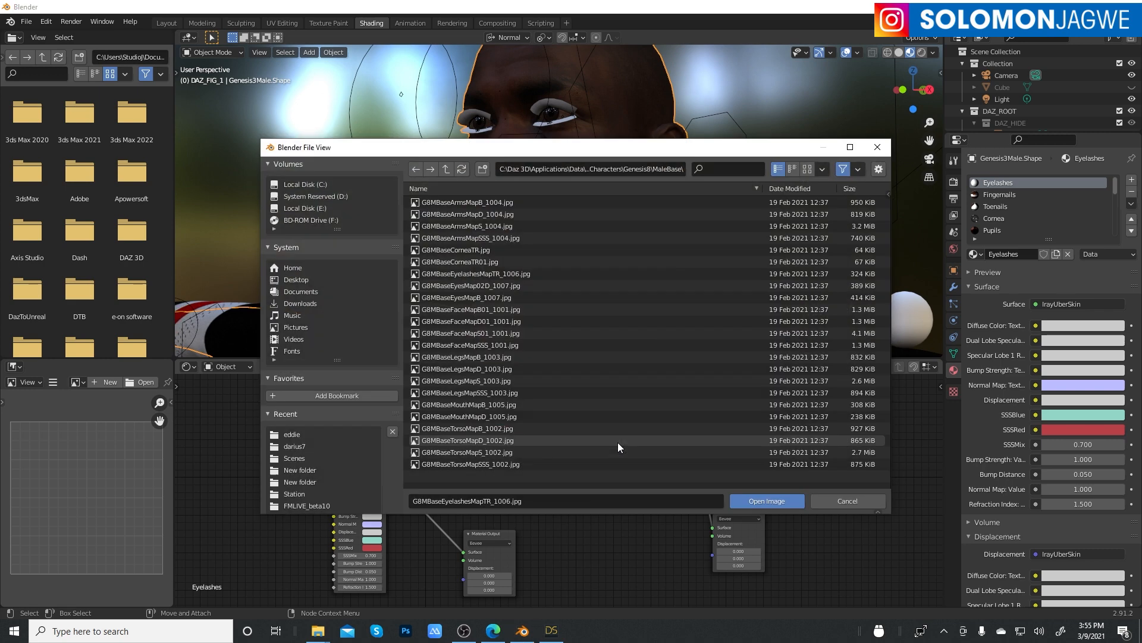
pyautogui.click(682, 169)
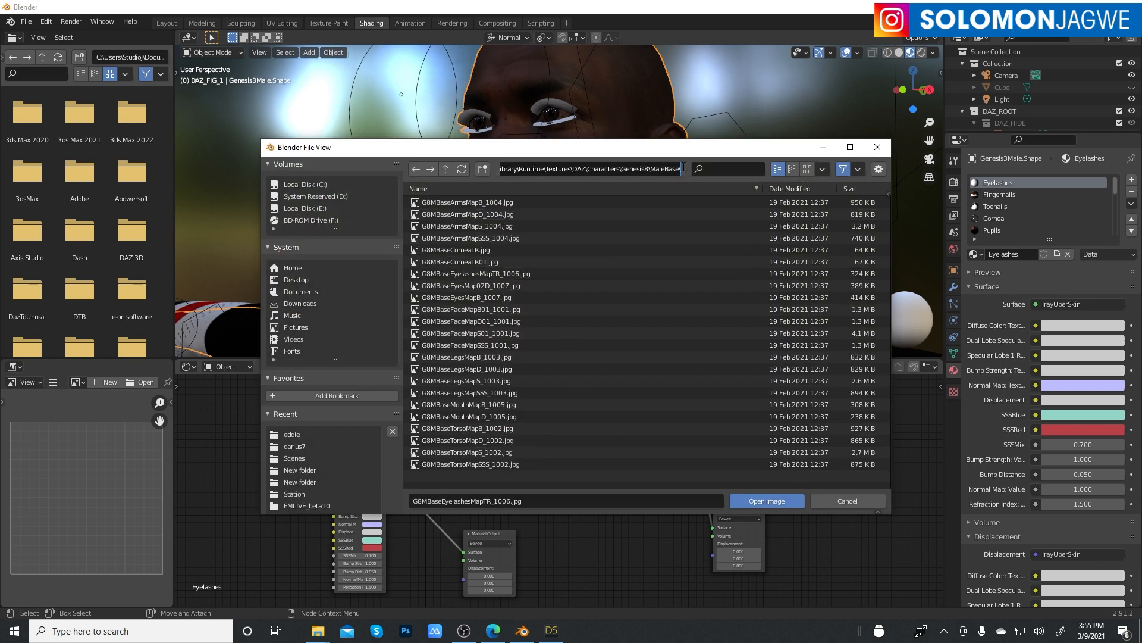
pyautogui.hotkey('ctrl', 'v')
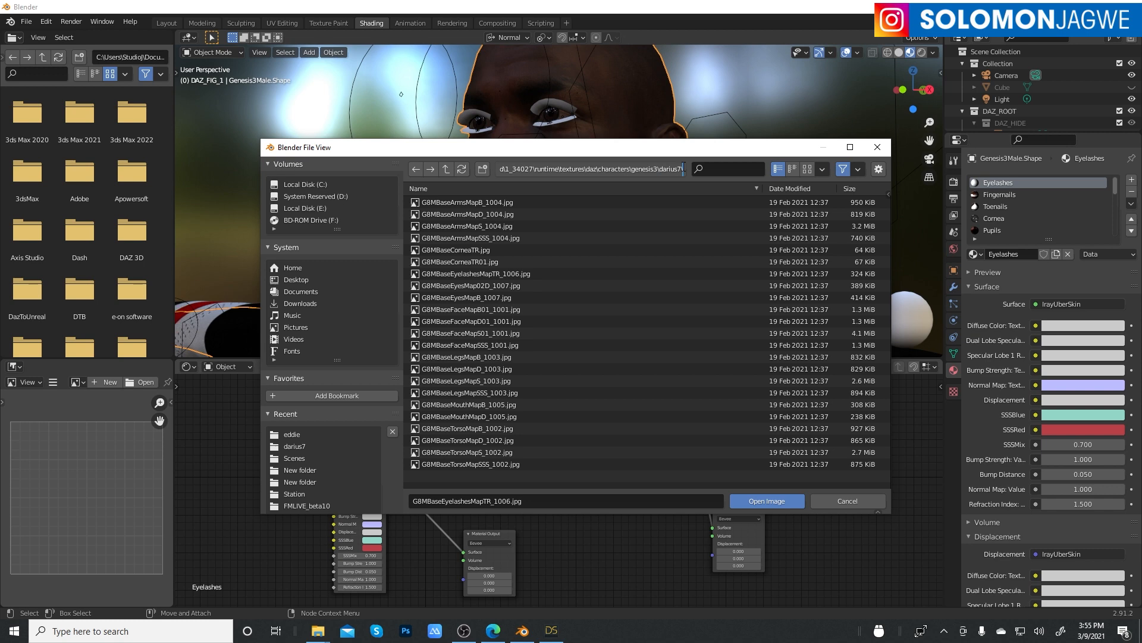
pyautogui.press('Return')
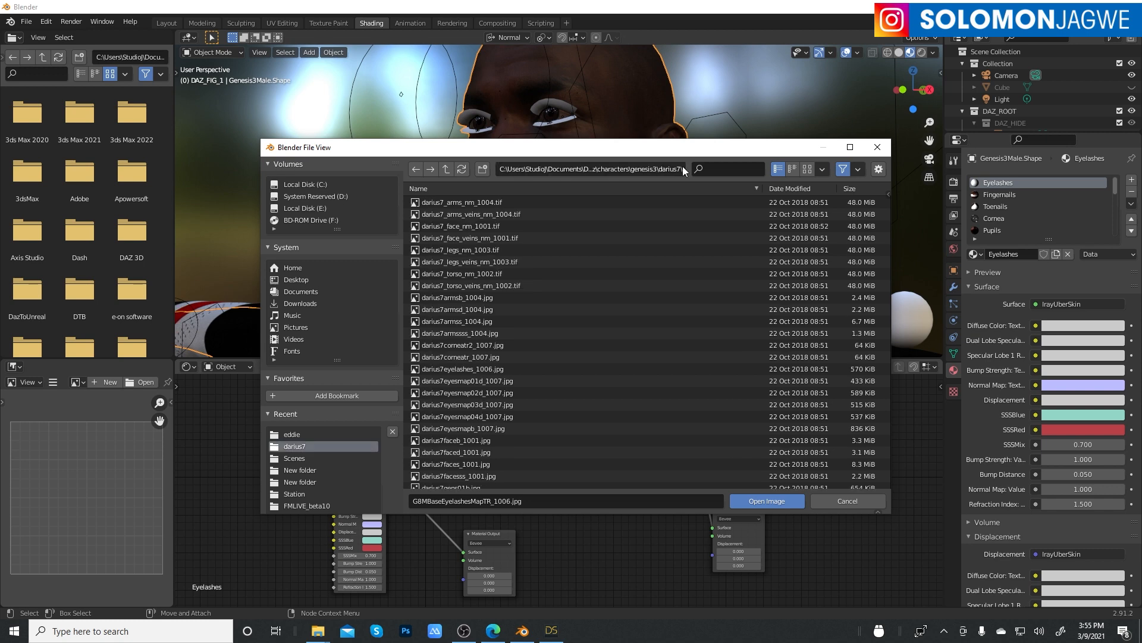
pyautogui.scroll(-3, 641, 266)
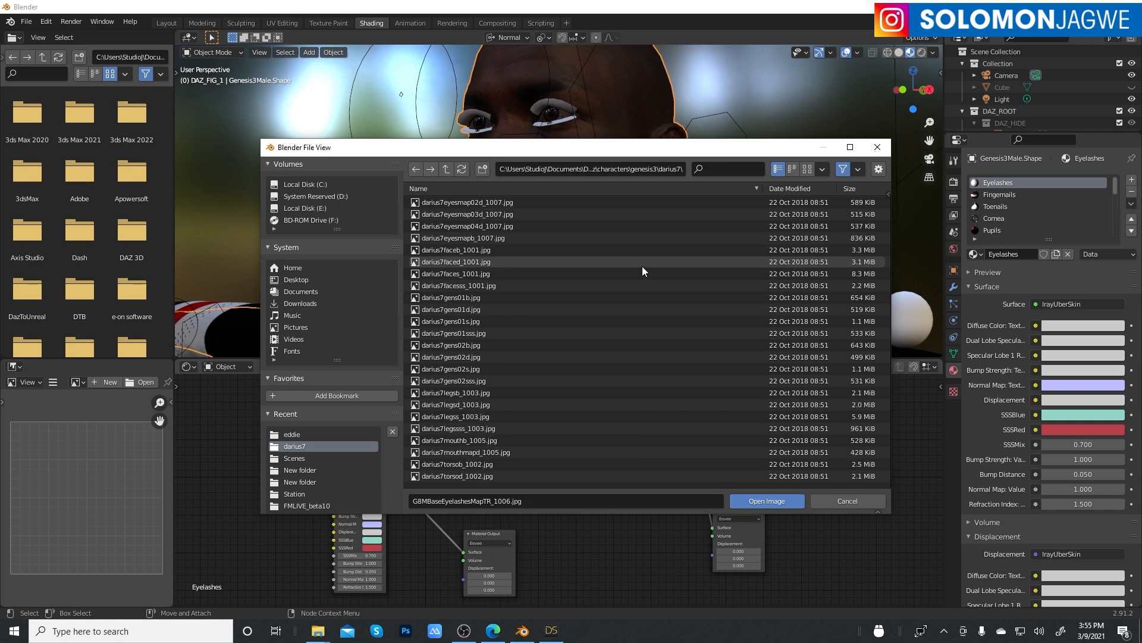
pyautogui.scroll(-3, 641, 272)
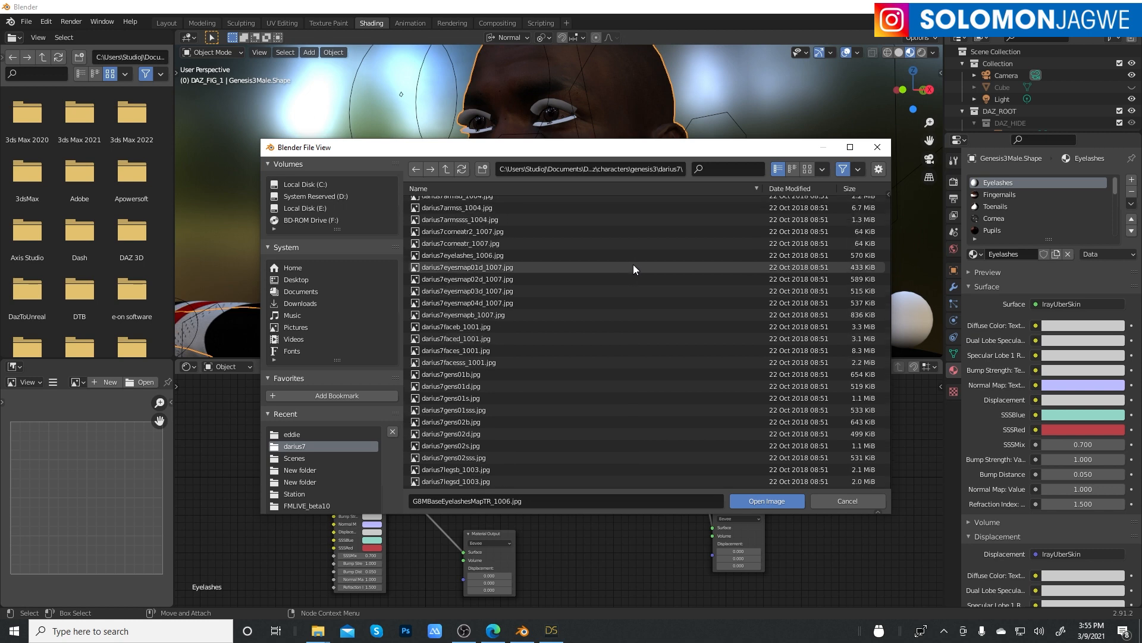
pyautogui.scroll(5, 633, 267)
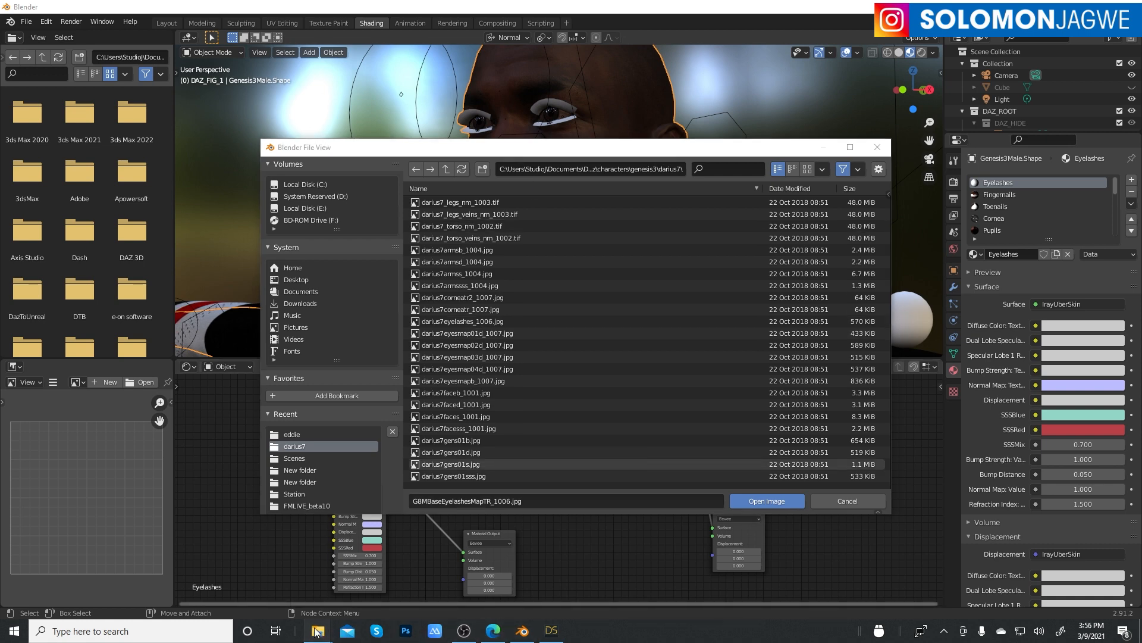
# Recheck the eyelash map's file name in File Explorer, and load darius7eyelashes_1006.jpg into the pasted image node
pyautogui.moveTo(322, 632)
pyautogui.click(317, 547)
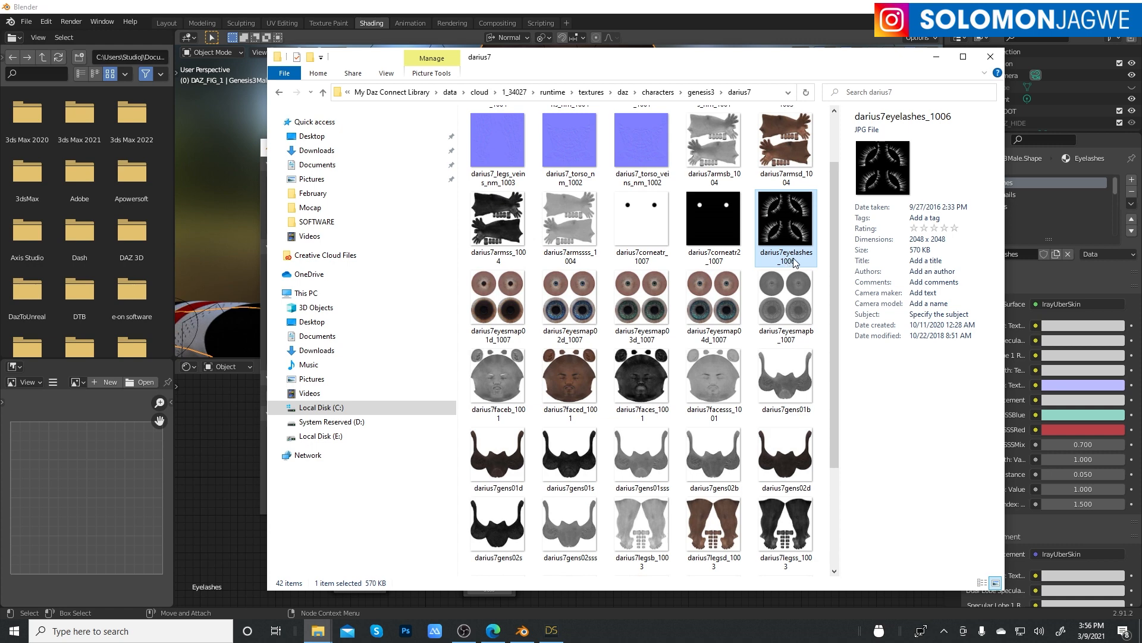
pyautogui.click(491, 9)
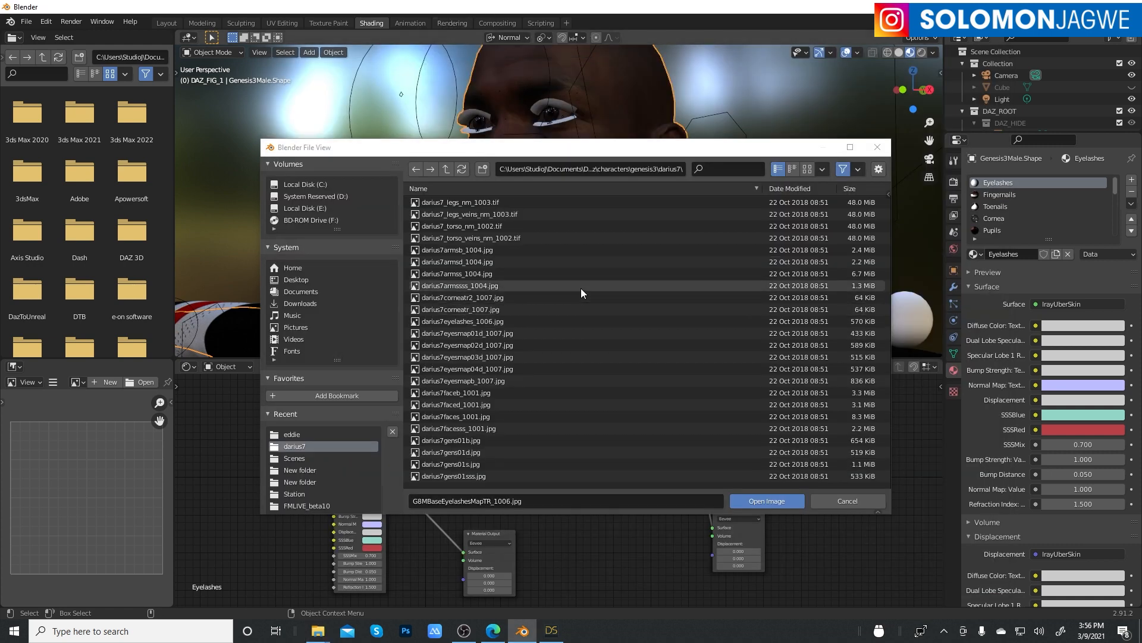
pyautogui.click(485, 322)
pyautogui.click(766, 501)
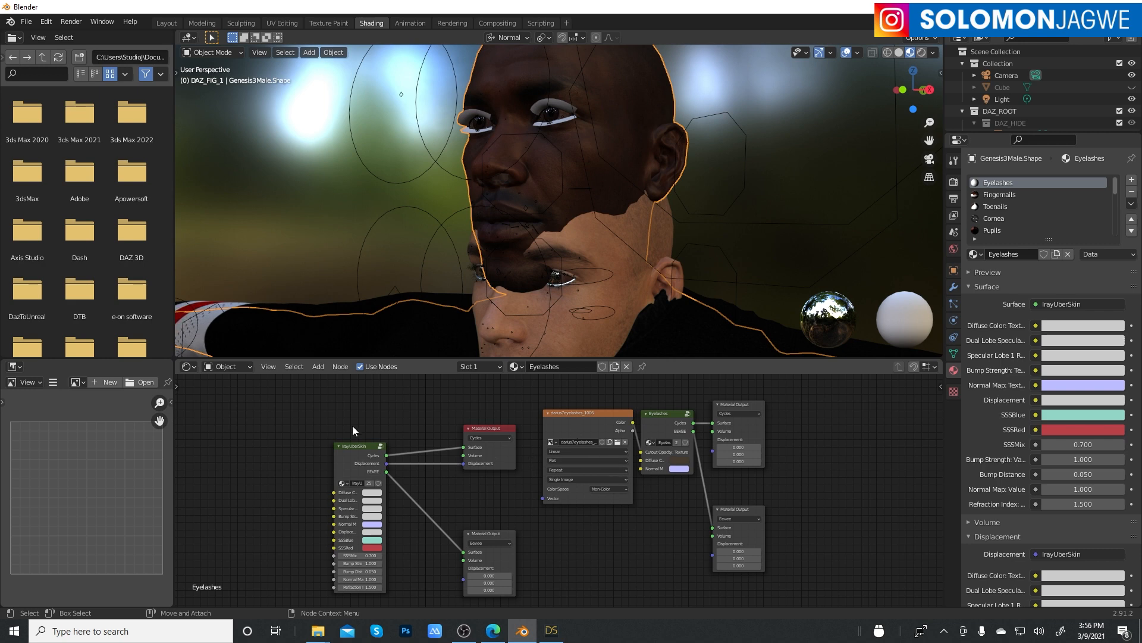
# Delete the old IrayUberSkin node and its two Material Output nodes from the Eyelashes material, and enlarge the 3D viewport
pyautogui.moveTo(305, 409); pyautogui.dragTo(523, 607)
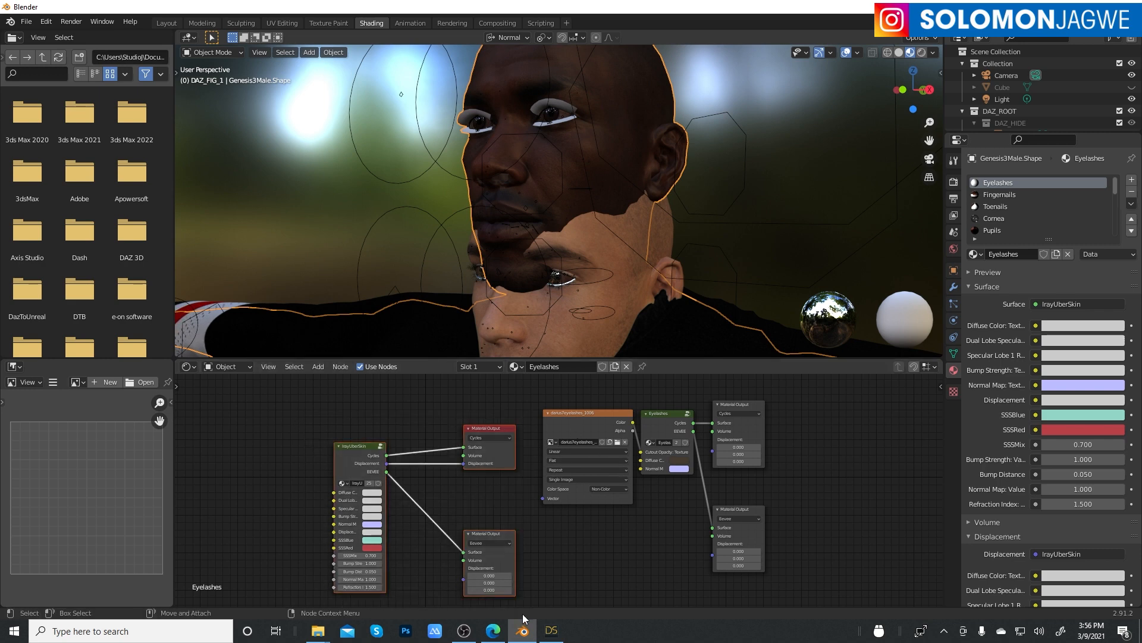
pyautogui.press('Delete')
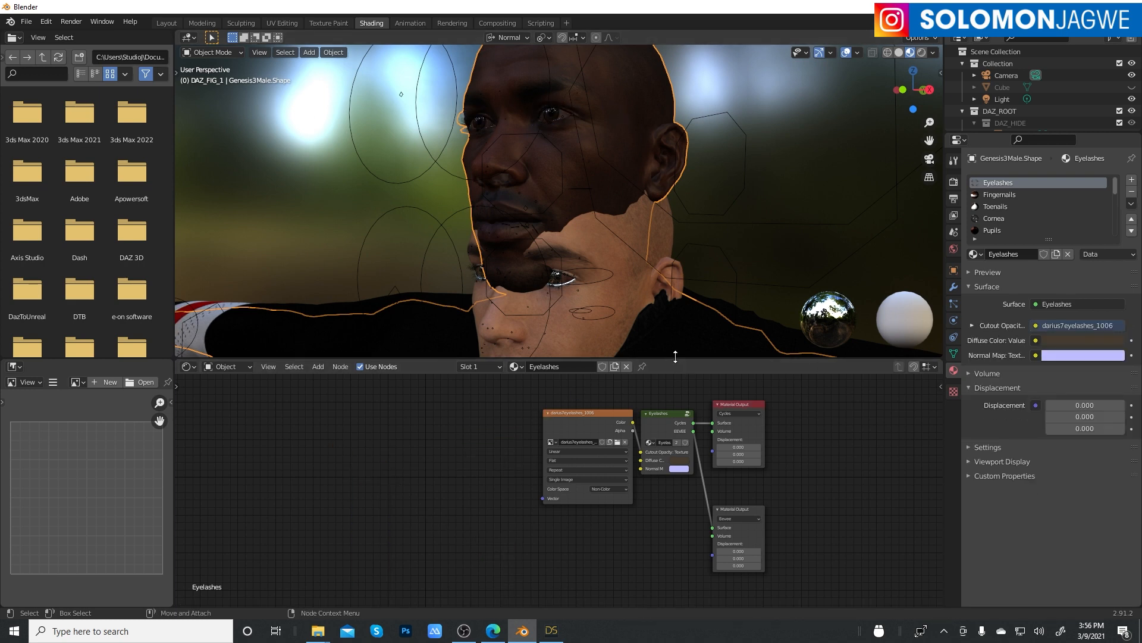
pyautogui.moveTo(675, 356); pyautogui.dragTo(675, 539)
# Examine Darius 7's eyelashes up close from the front and at an angle in the viewport
pyautogui.scroll(3, 544, 193)
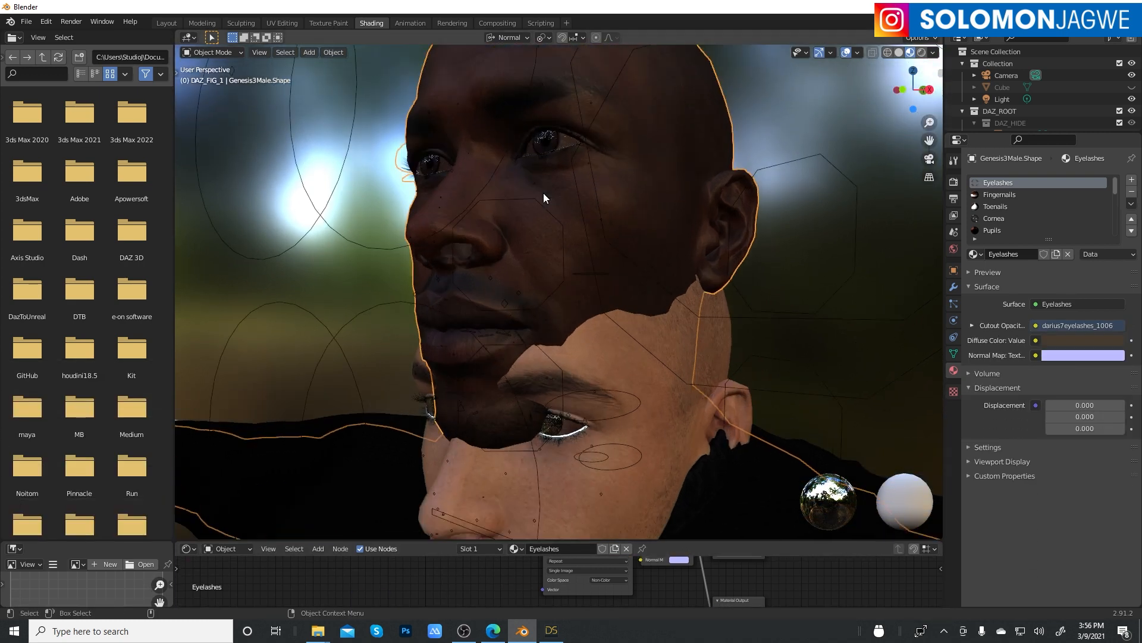
pyautogui.scroll(2, 543, 199)
pyautogui.moveTo(912, 90); pyautogui.dragTo(204, 172)
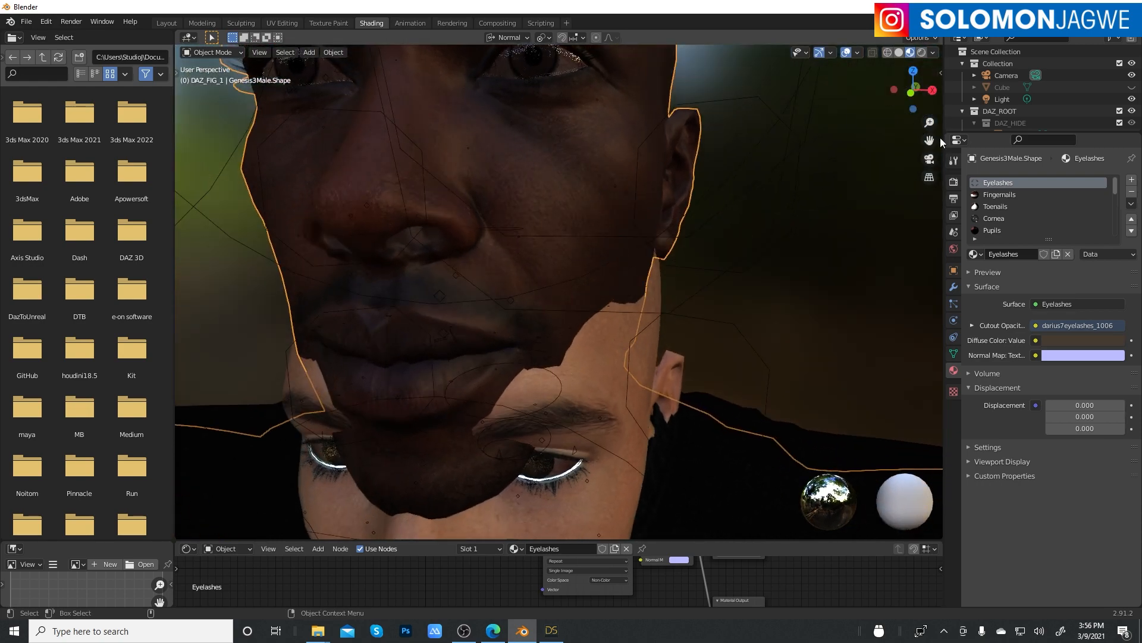
pyautogui.moveTo(929, 140); pyautogui.dragTo(909, 142)
pyautogui.scroll(4, 653, 205)
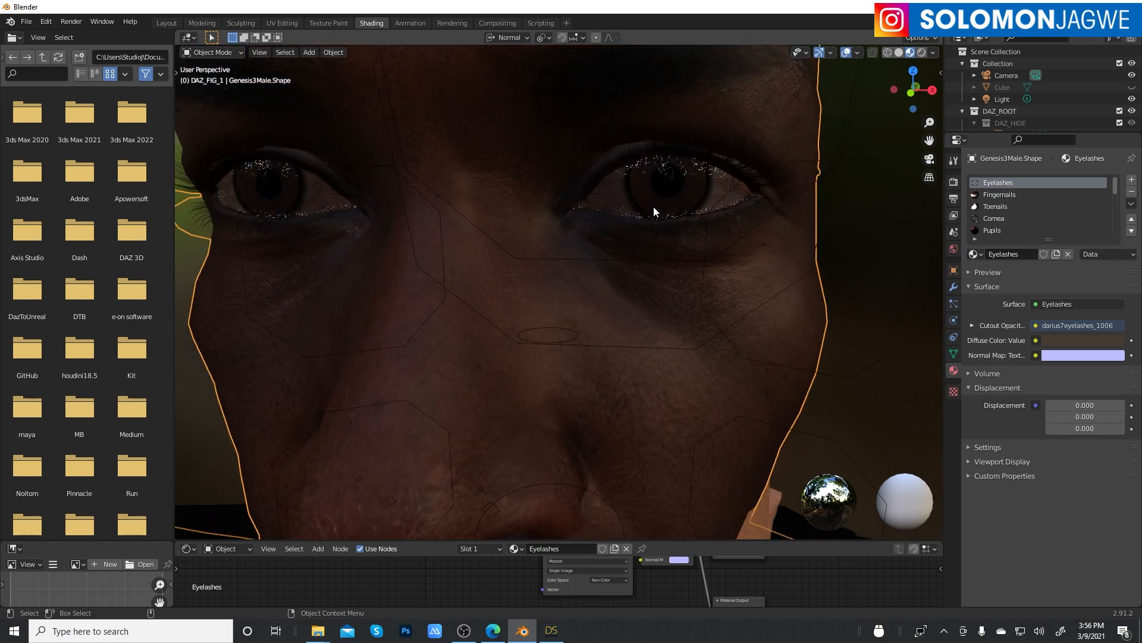
pyautogui.moveTo(758, 243); pyautogui.dragTo(720, 233, button='middle')
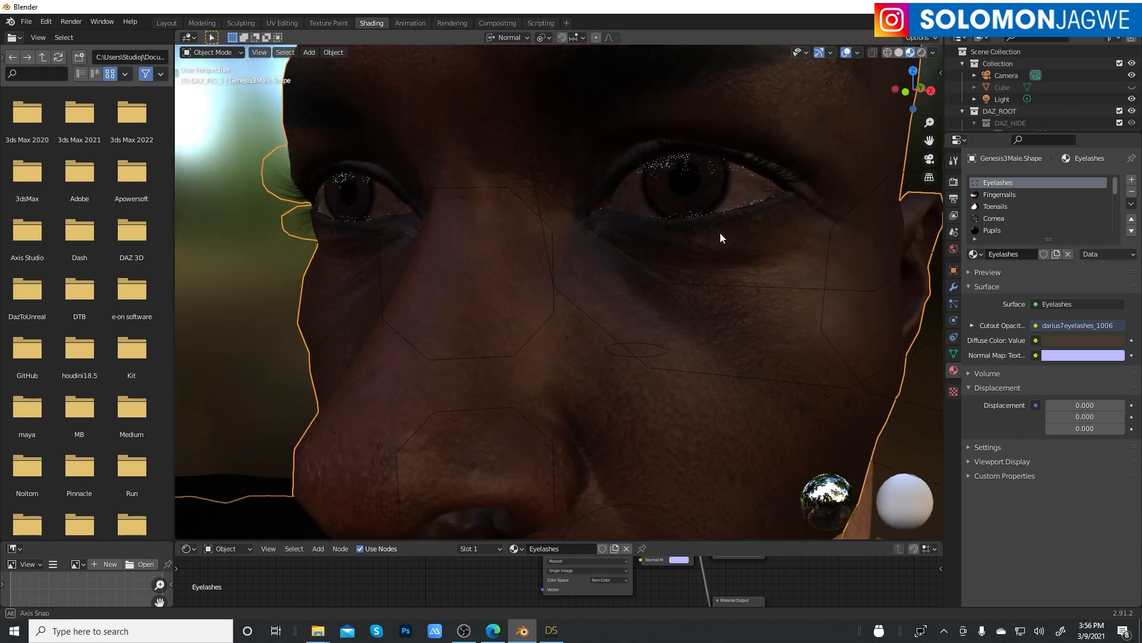
pyautogui.scroll(-4, 720, 234)
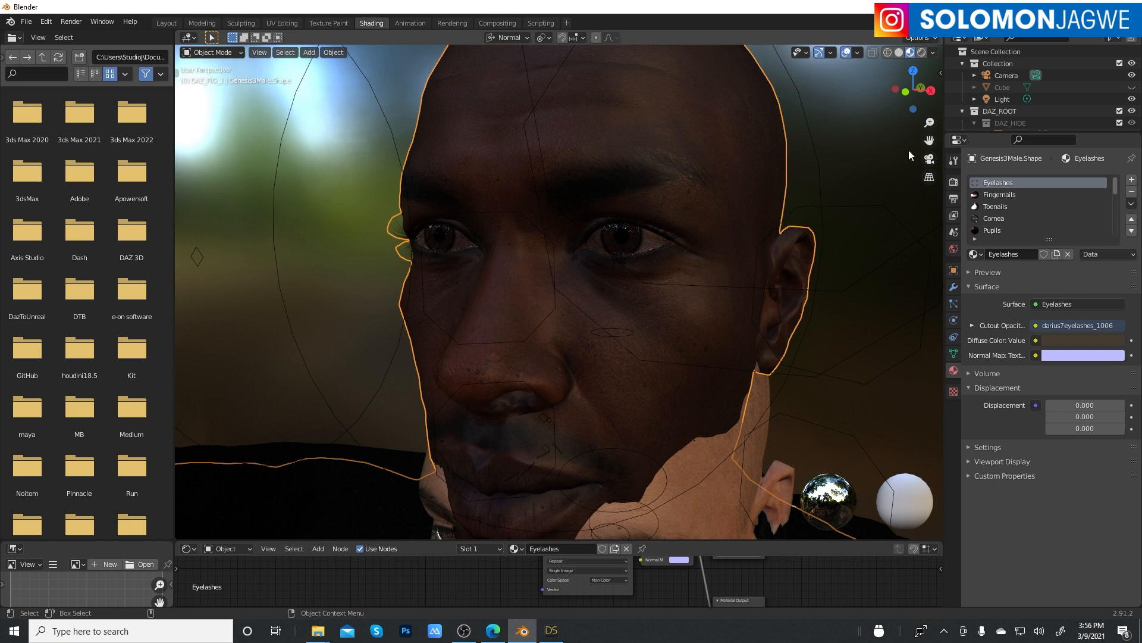
# Switch to the Layout workspace and delete the Genesis 8 male body mesh overlapping Darius 7
pyautogui.click(962, 112)
pyautogui.click(962, 112)
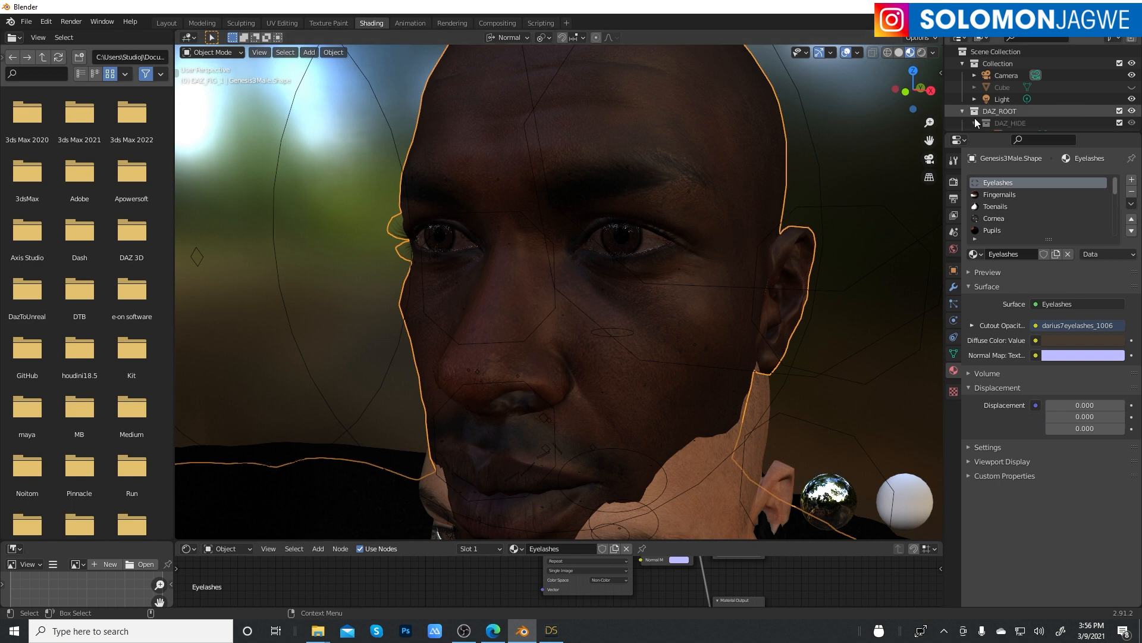
pyautogui.scroll(-2, 975, 118)
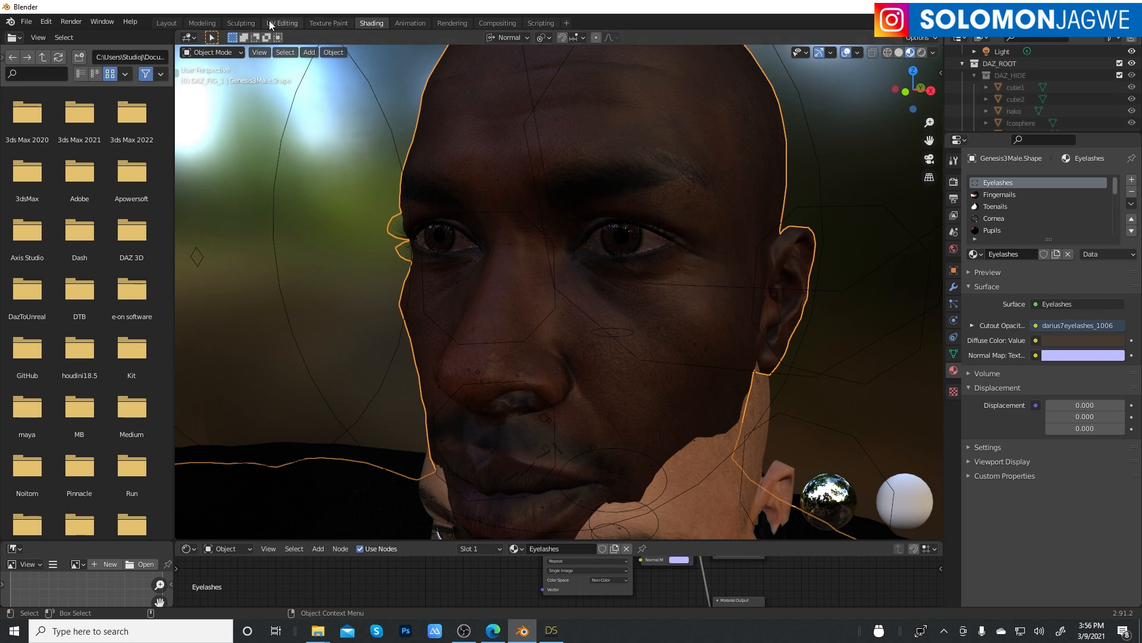
pyautogui.click(166, 23)
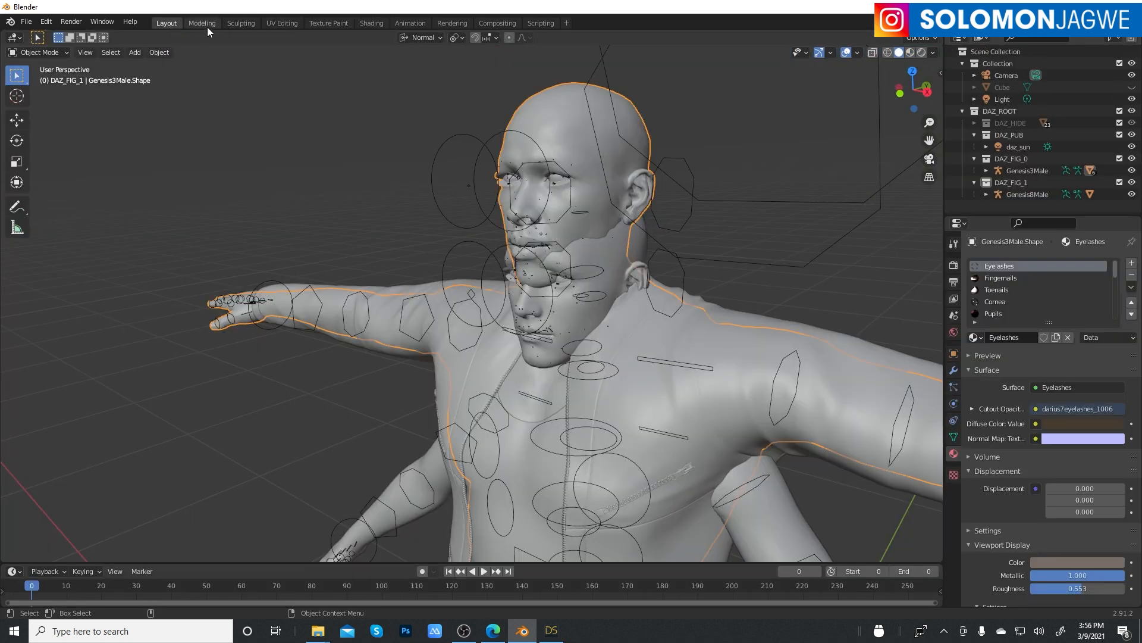
pyautogui.click(784, 505)
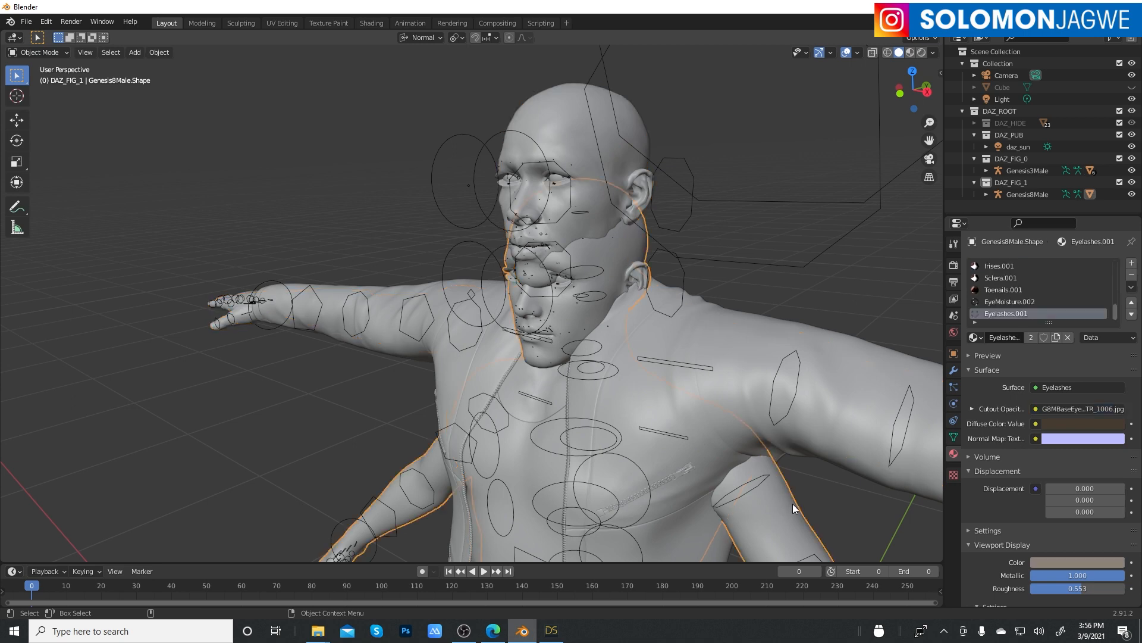
pyautogui.press('Delete')
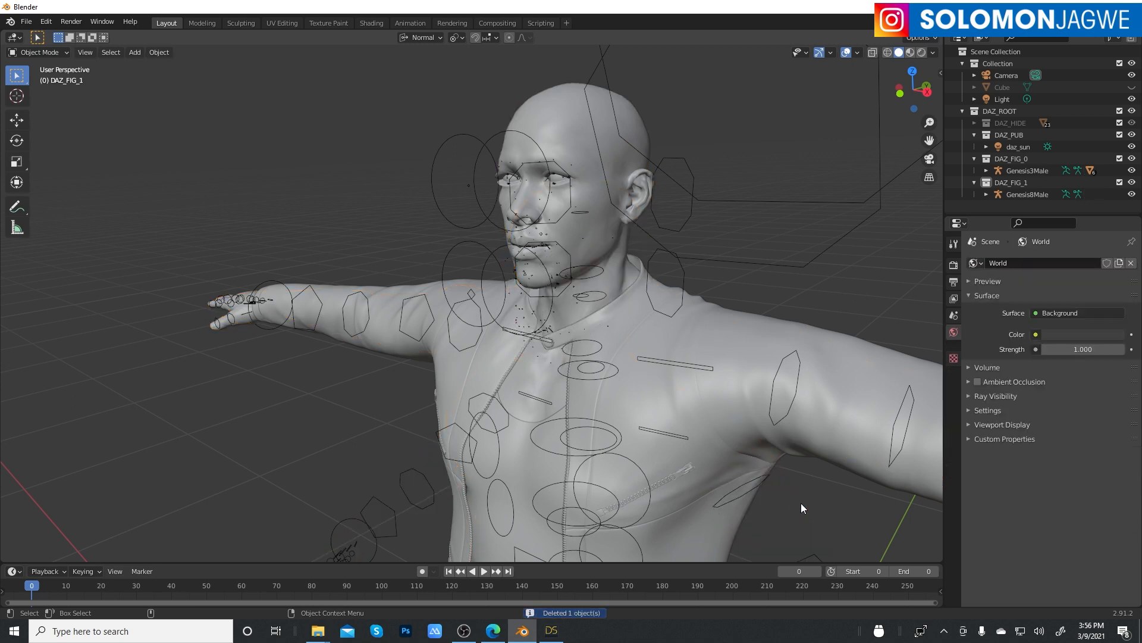
# Show the viewport in rendered shading, frame Darius 7's face, and change the render engine to Eevee
pyautogui.click(922, 53)
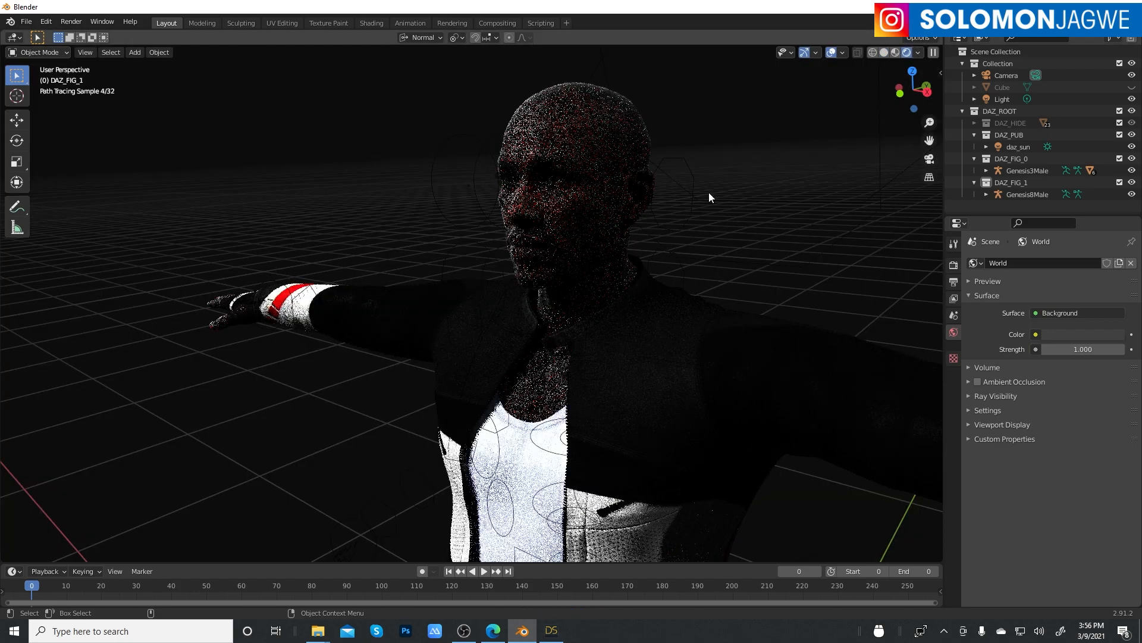
pyautogui.scroll(4, 611, 166)
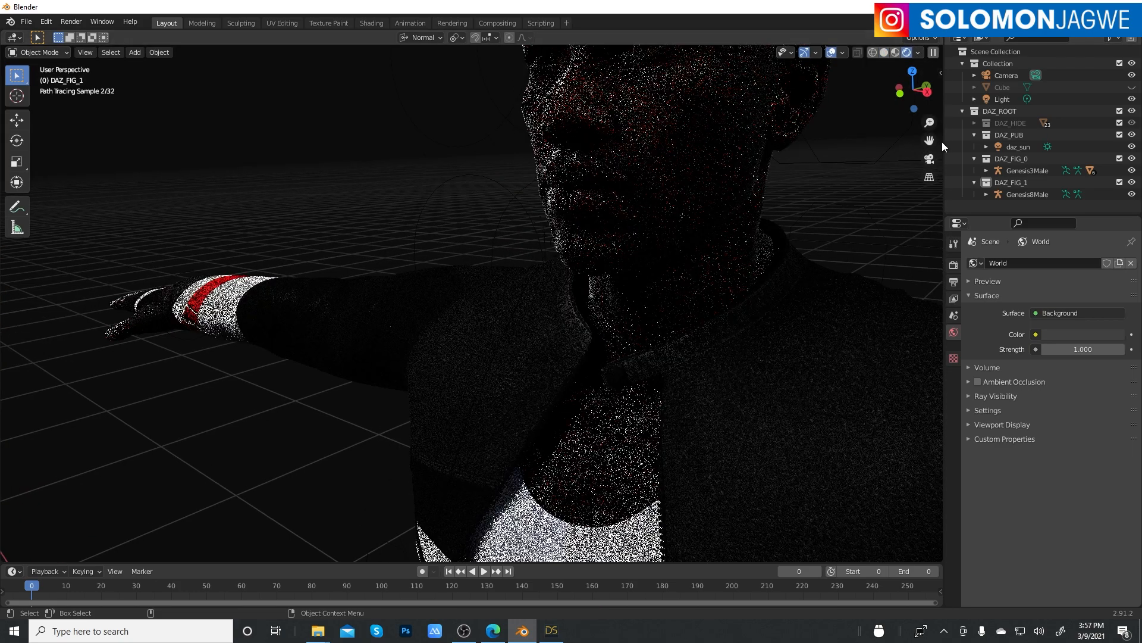
pyautogui.moveTo(930, 141); pyautogui.dragTo(818, 301)
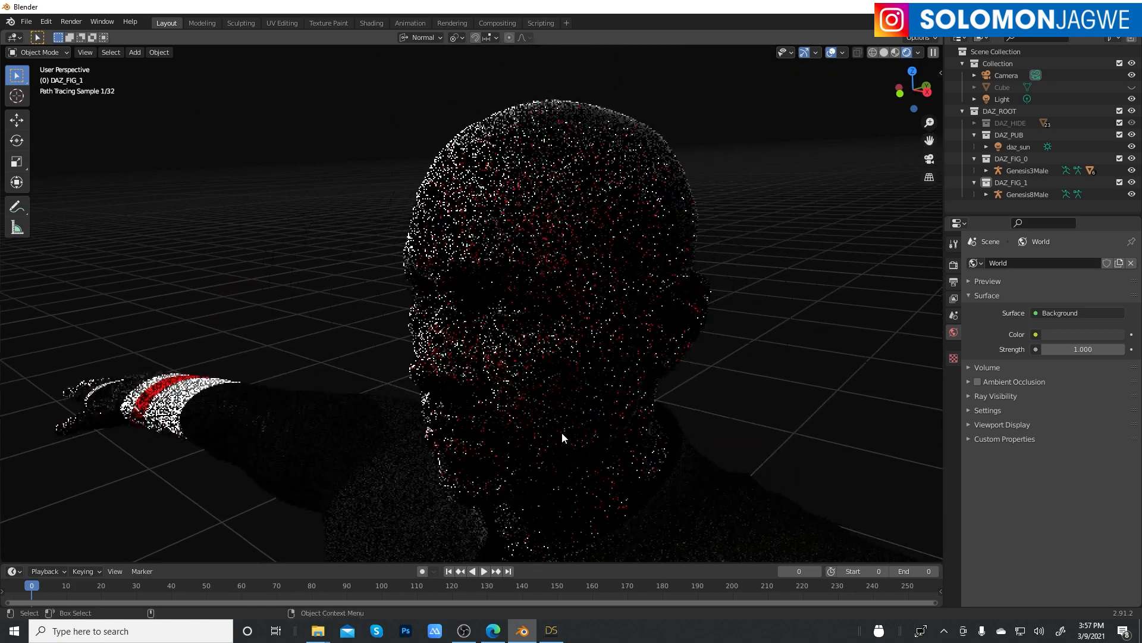
pyautogui.scroll(2, 573, 292)
pyautogui.scroll(3, 572, 292)
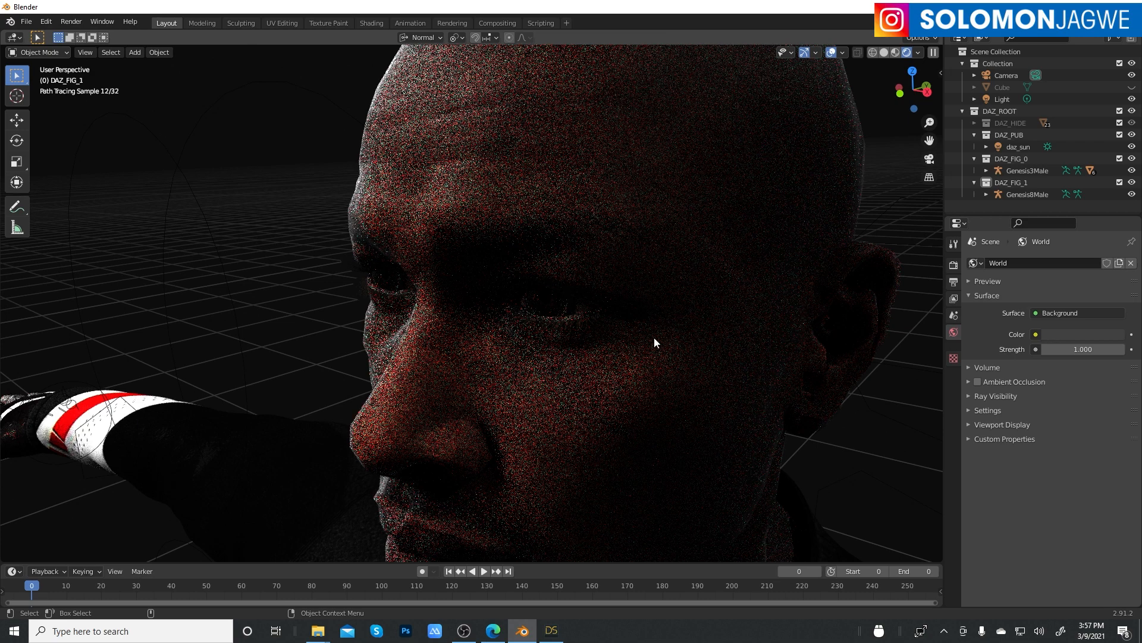
pyautogui.click(954, 265)
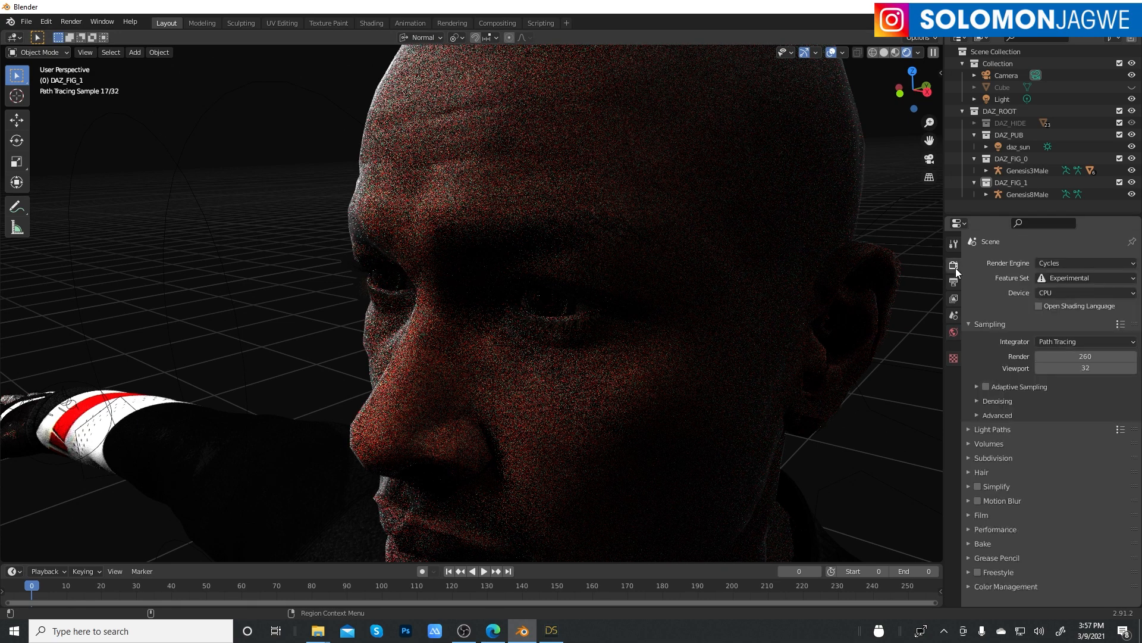
pyautogui.click(1069, 263)
pyautogui.click(1058, 276)
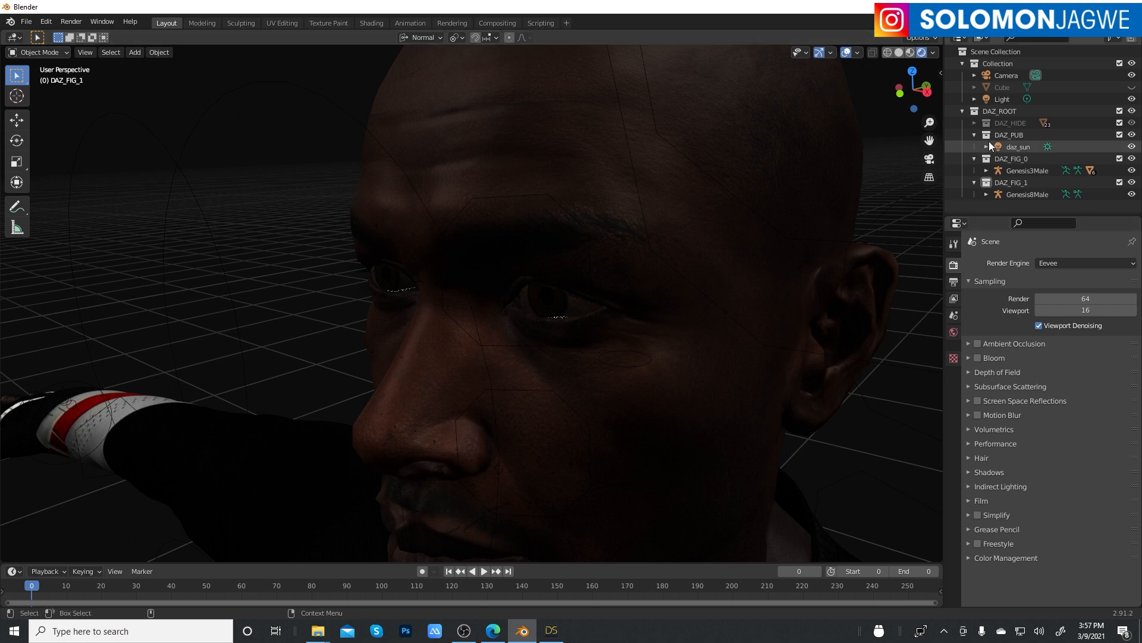
# Set the daz_sun light's strength to 3, and raise it further to 10
pyautogui.click(1021, 146)
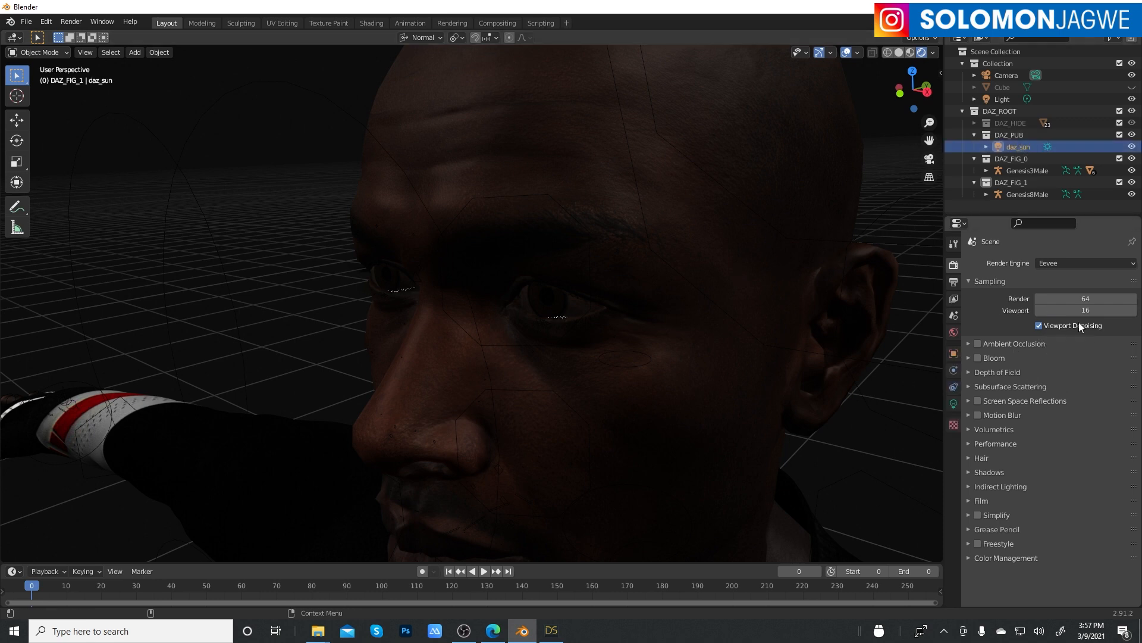
pyautogui.click(955, 403)
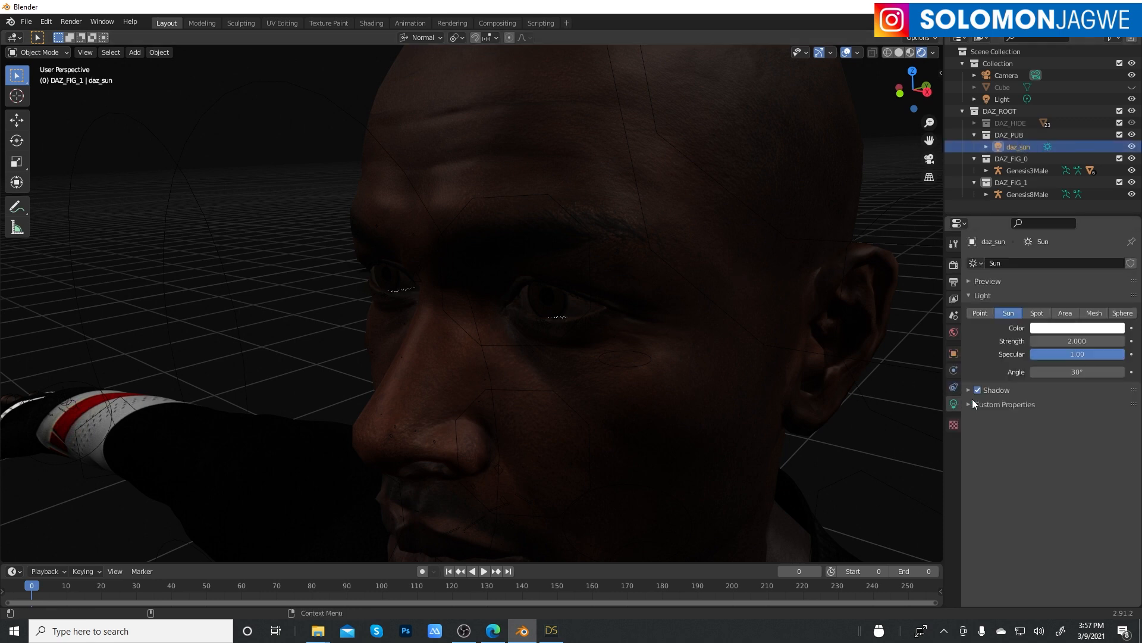
pyautogui.doubleClick(1078, 341)
pyautogui.press('BackSpace')
pyautogui.press('BackSpace')
pyautogui.press('BackSpace')
pyautogui.write('3')
pyautogui.press('Return')
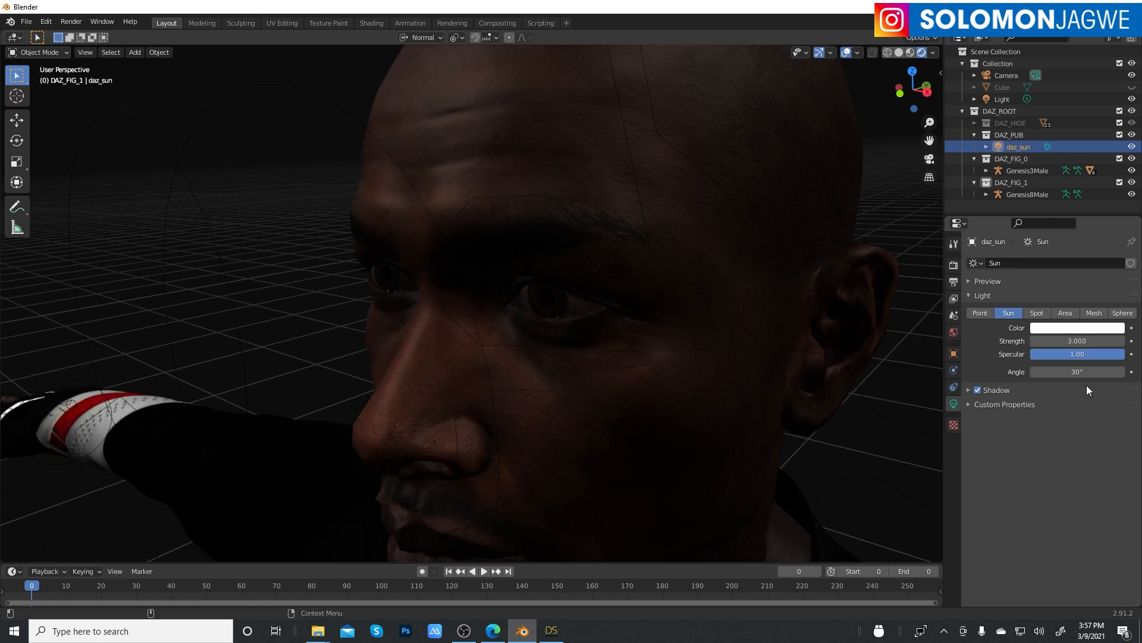
pyautogui.doubleClick(1094, 341)
pyautogui.press('BackSpace')
pyautogui.write('10')
pyautogui.press('Return')
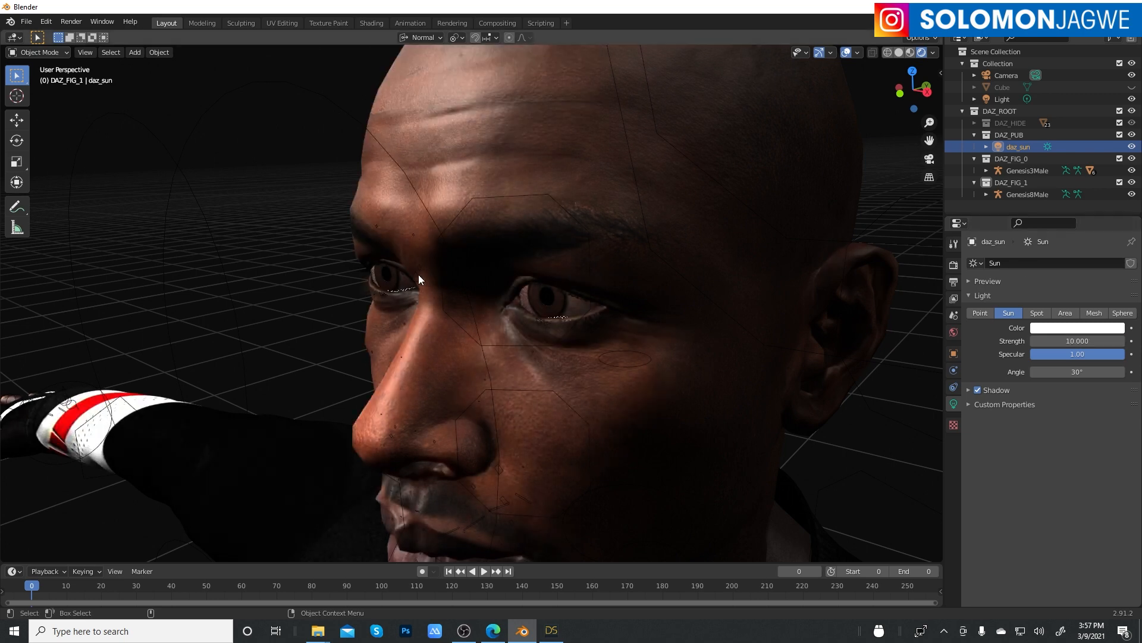
# Examine the eyelashes on both of Darius 7's eyes in the rendered view, both up close and from a distance
pyautogui.scroll(1, 584, 270)
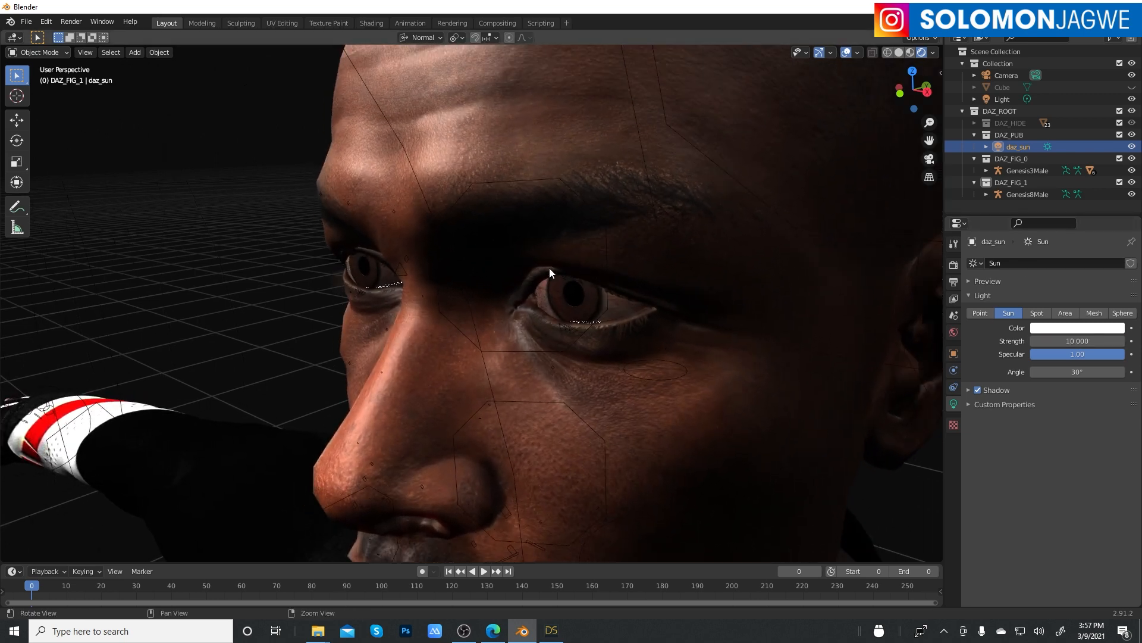
pyautogui.scroll(1, 661, 273)
pyautogui.scroll(3, 661, 273)
pyautogui.keyDown('alt'); pyautogui.moveTo(546, 239); pyautogui.dragTo(585, 254); pyautogui.keyUp('alt')
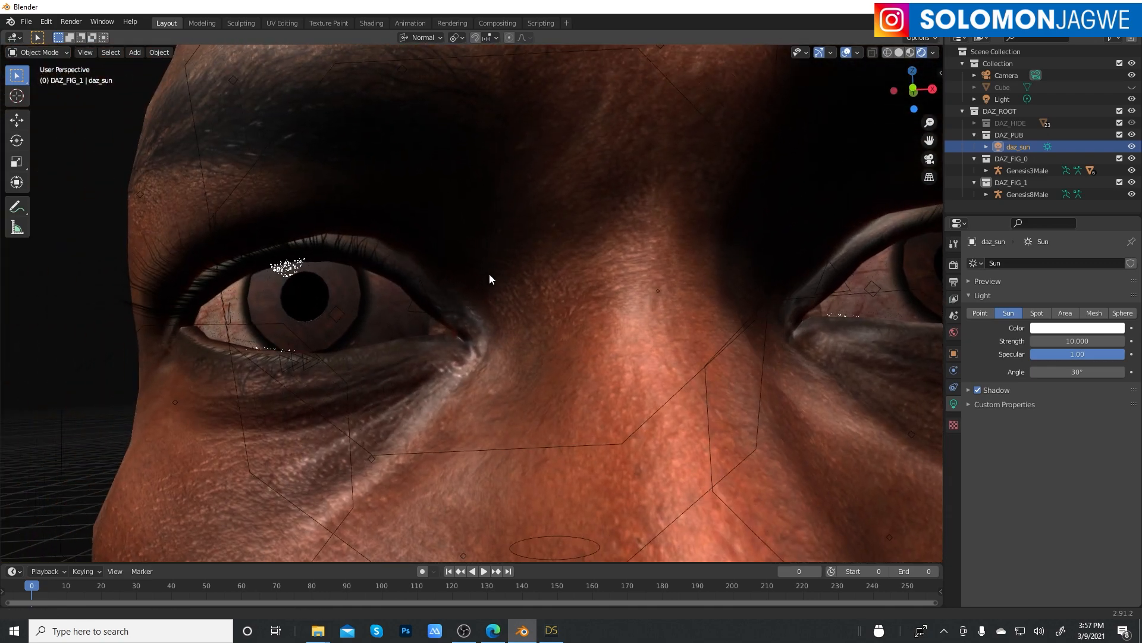
pyautogui.moveTo(489, 275); pyautogui.dragTo(451, 293, button='middle')
pyautogui.scroll(-8, 451, 293)
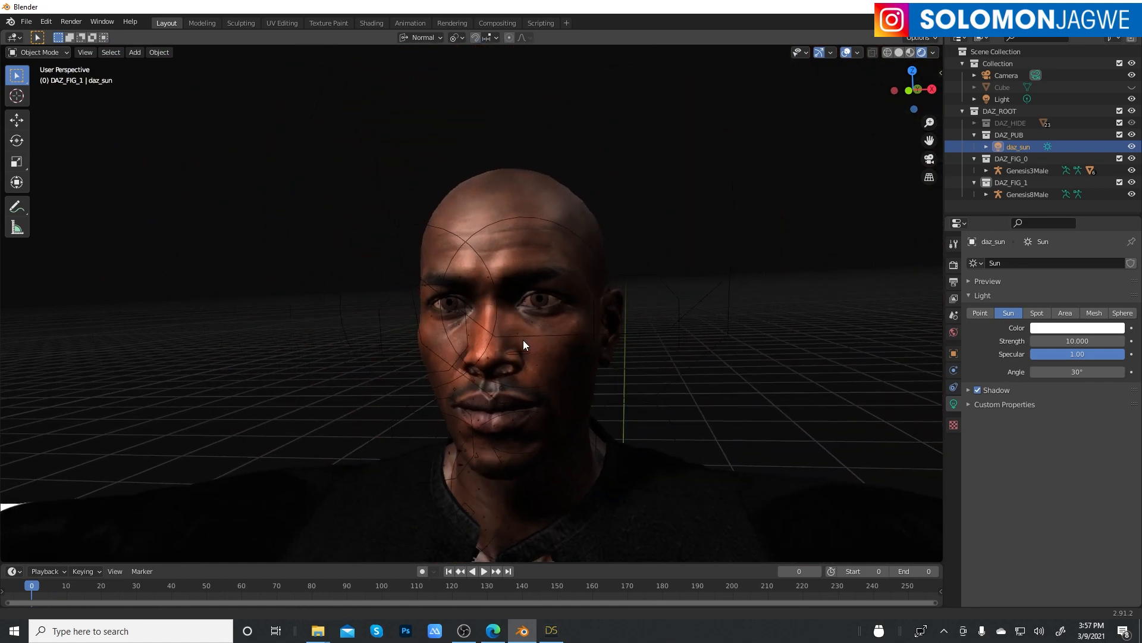
pyautogui.scroll(10, 523, 341)
pyautogui.moveTo(545, 209); pyautogui.dragTo(534, 261, button='middle')
pyautogui.scroll(-3, 531, 262)
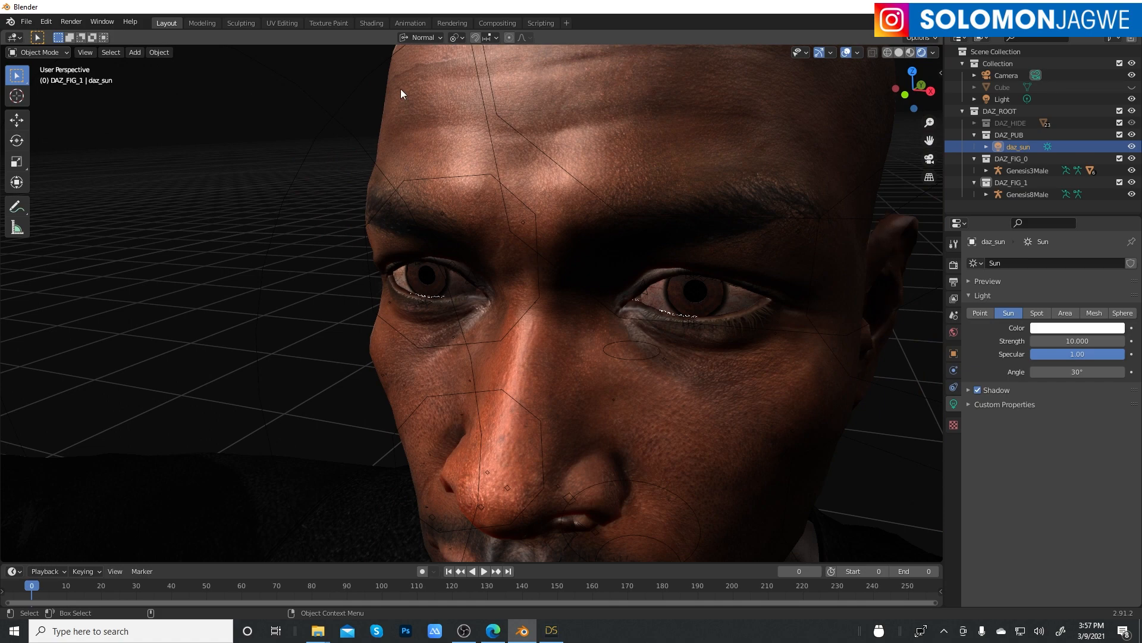
# Return to the Shading workspace, select the Genesis 3 body mesh, and review its Eyelashes node setup in an enlarged node editor
pyautogui.click(370, 22)
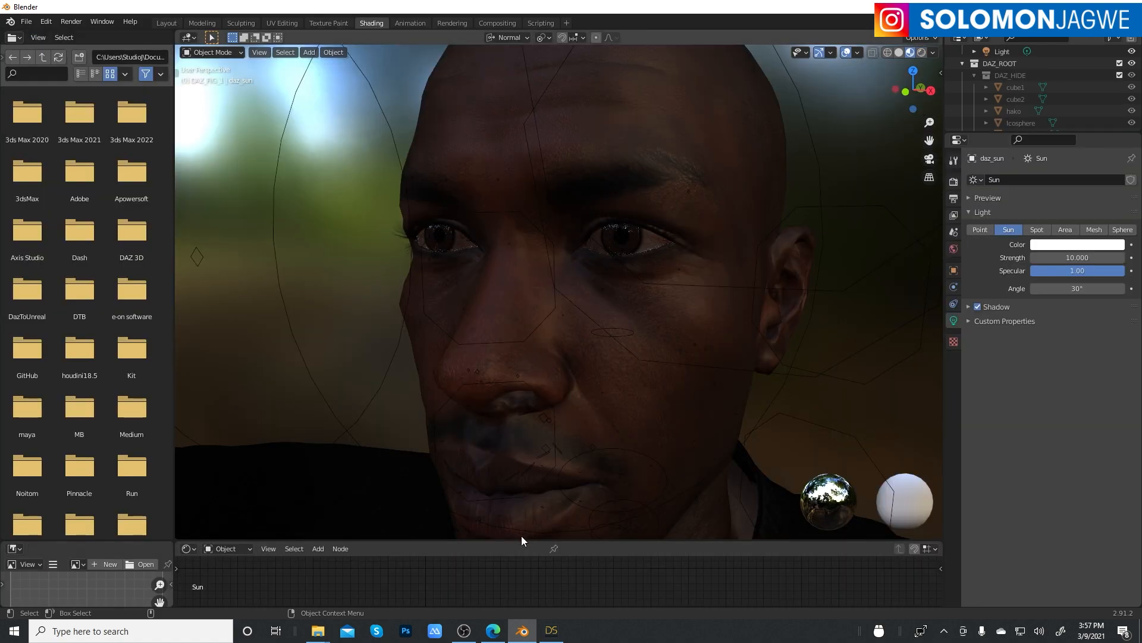
pyautogui.click(671, 413)
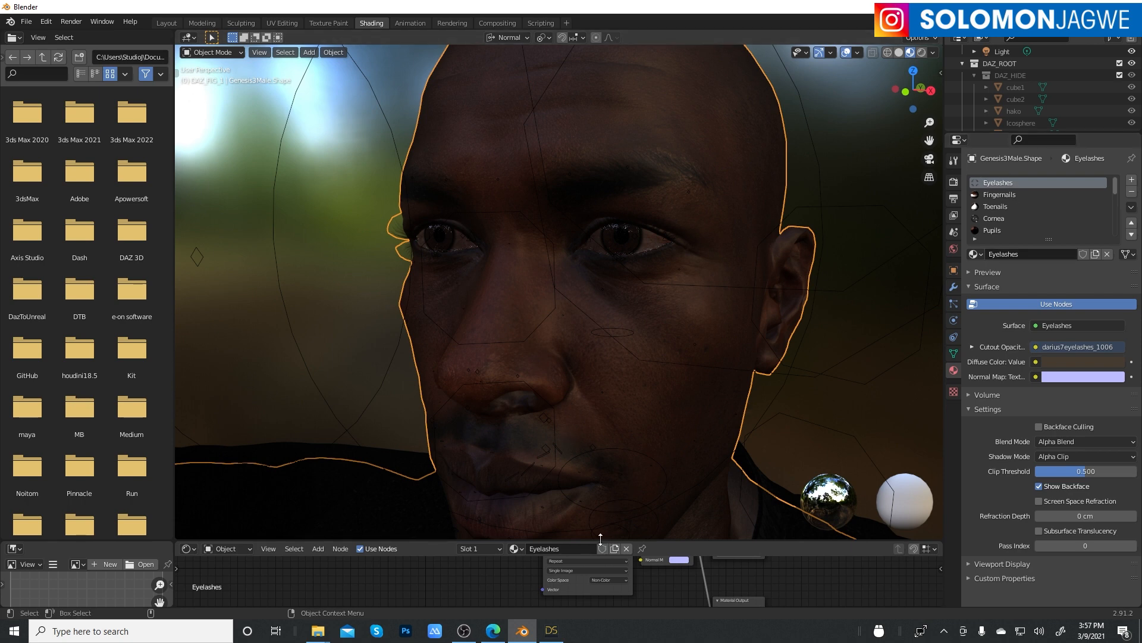
pyautogui.moveTo(600, 539); pyautogui.dragTo(602, 196)
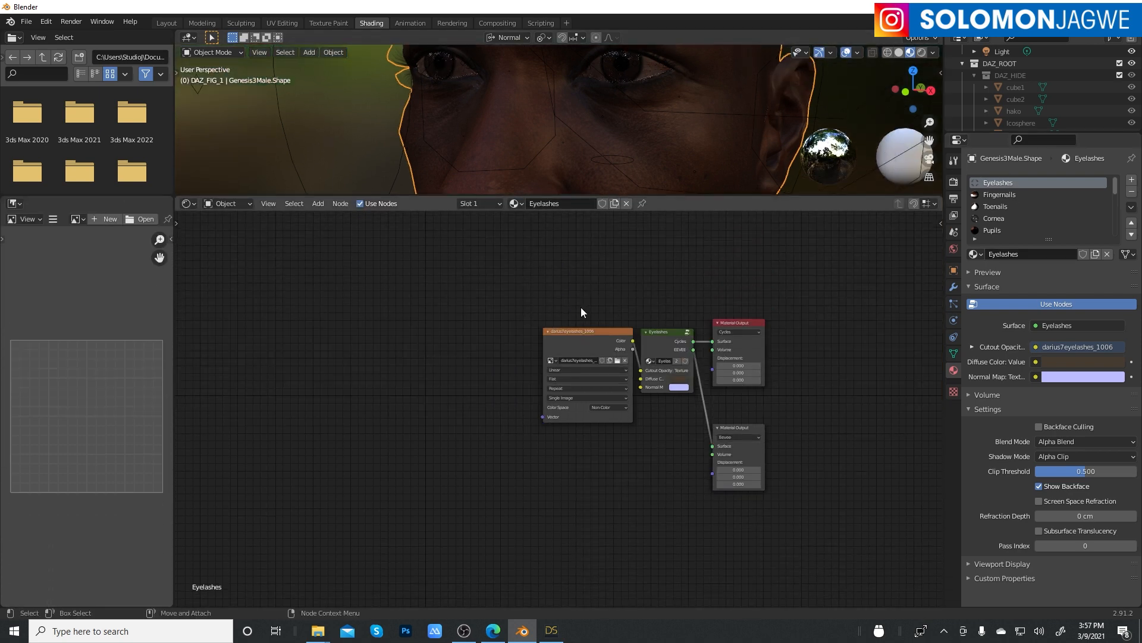
pyautogui.scroll(3, 748, 373)
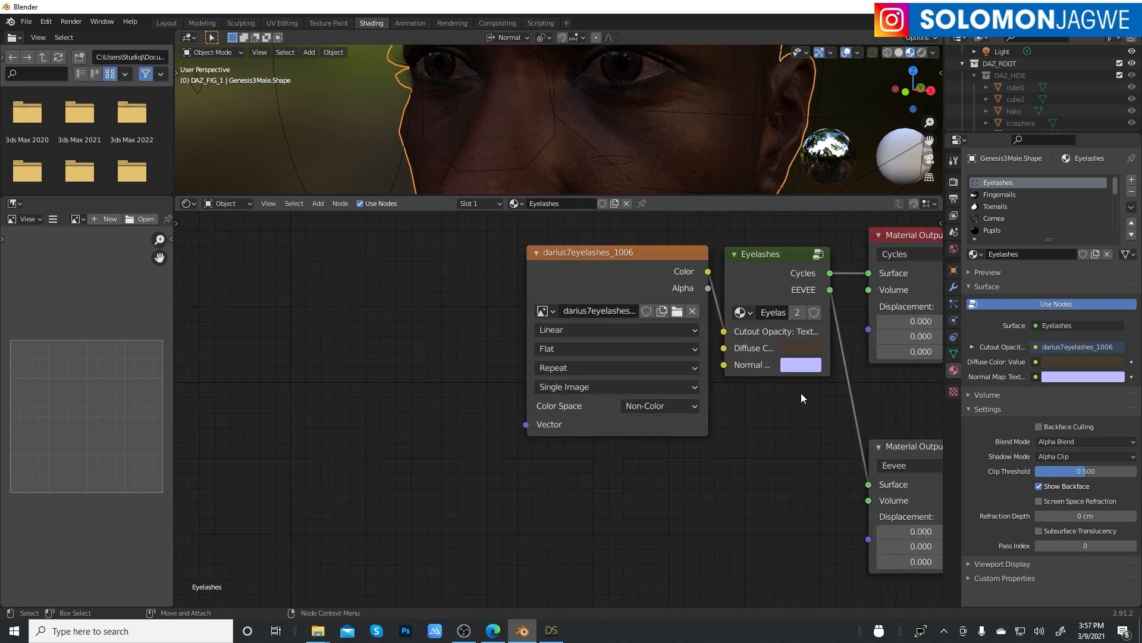
pyautogui.moveTo(801, 393); pyautogui.dragTo(598, 424, button='middle')
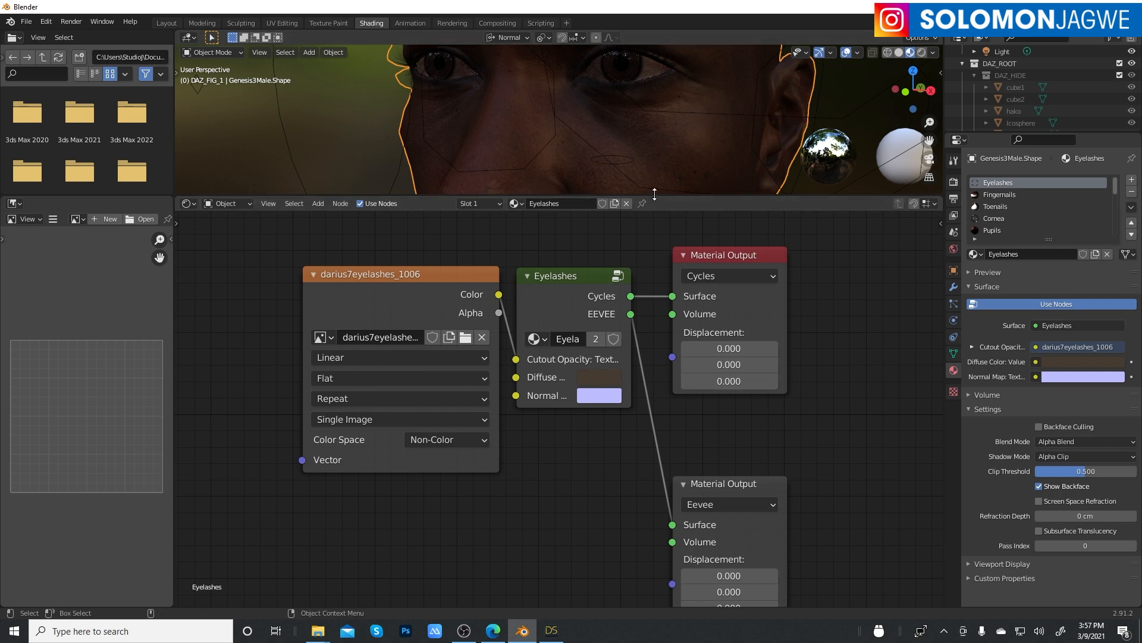
pyautogui.moveTo(653, 196); pyautogui.dragTo(654, 272)
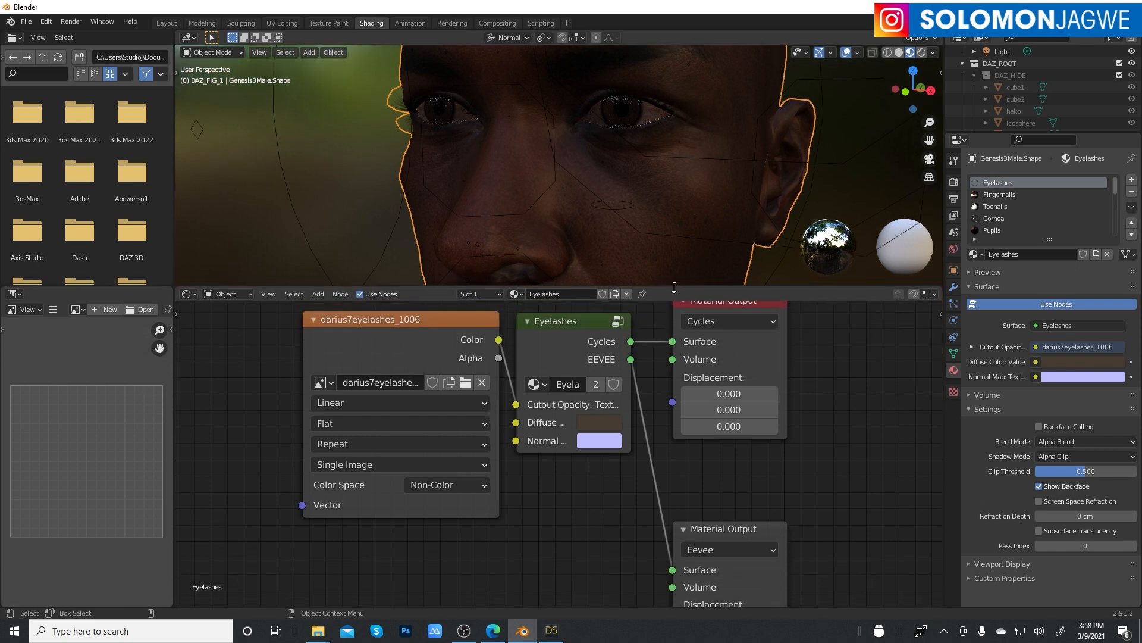
pyautogui.moveTo(846, 339)
pyautogui.mouseDown(button='middle')
pyautogui.moveTo(841, 401)
pyautogui.moveTo(852, 359)
pyautogui.mouseUp(button='middle')
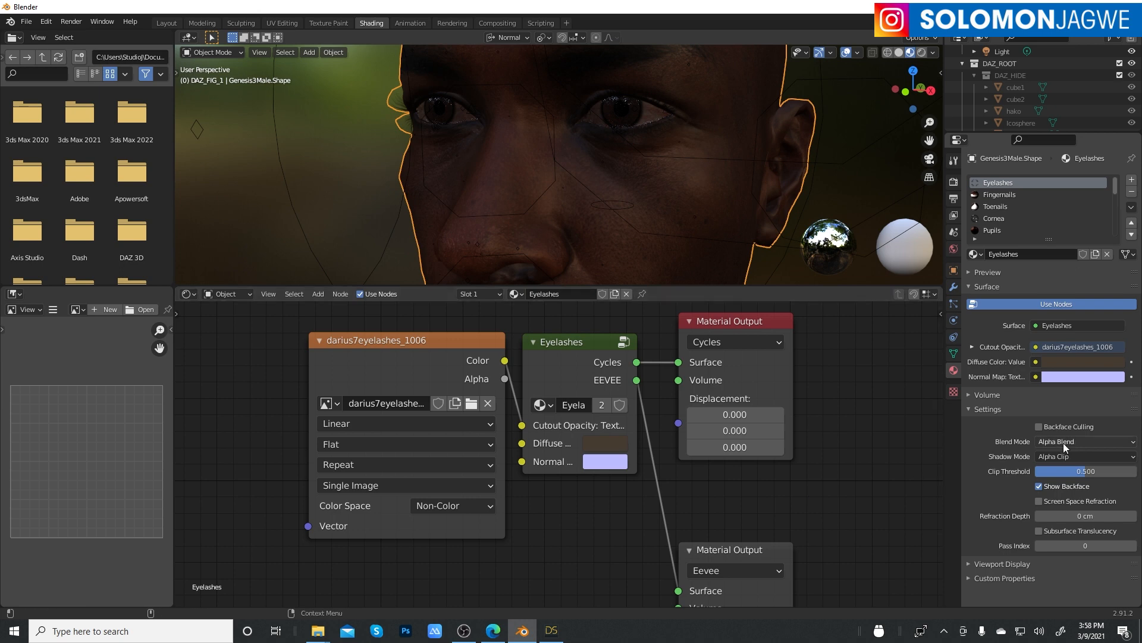
# Inspect Darius 7's eyes and lashes closely in the material preview above the node setup
pyautogui.scroll(3, 627, 102)
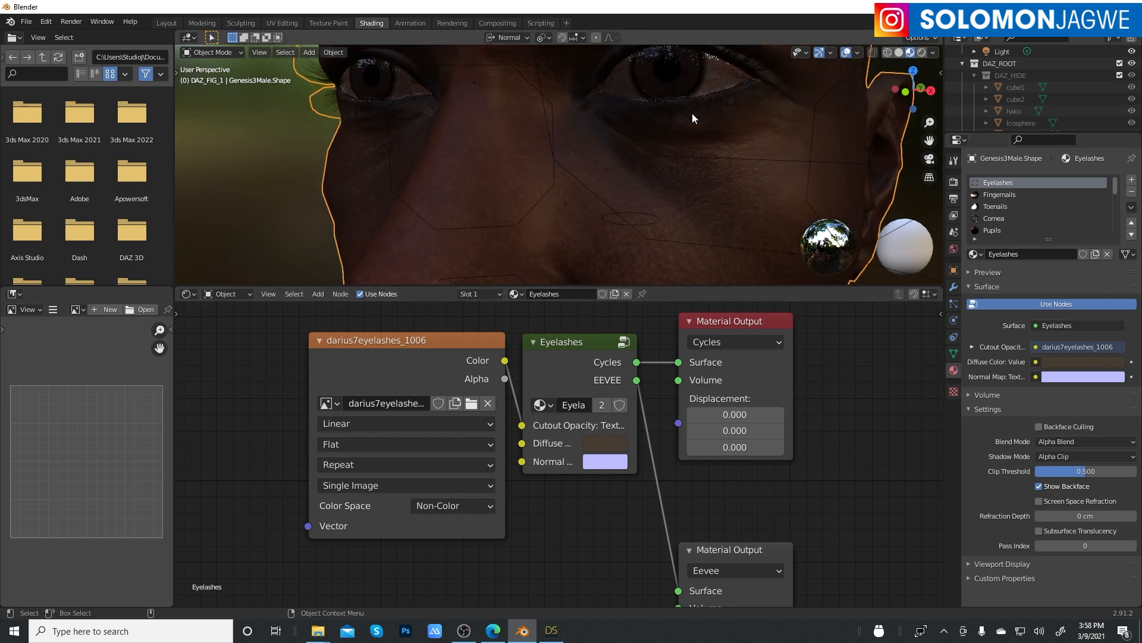
pyautogui.keyDown('shift'); pyautogui.moveTo(751, 123); pyautogui.dragTo(722, 196, button='middle'); pyautogui.keyUp('shift')
pyautogui.scroll(2, 722, 197)
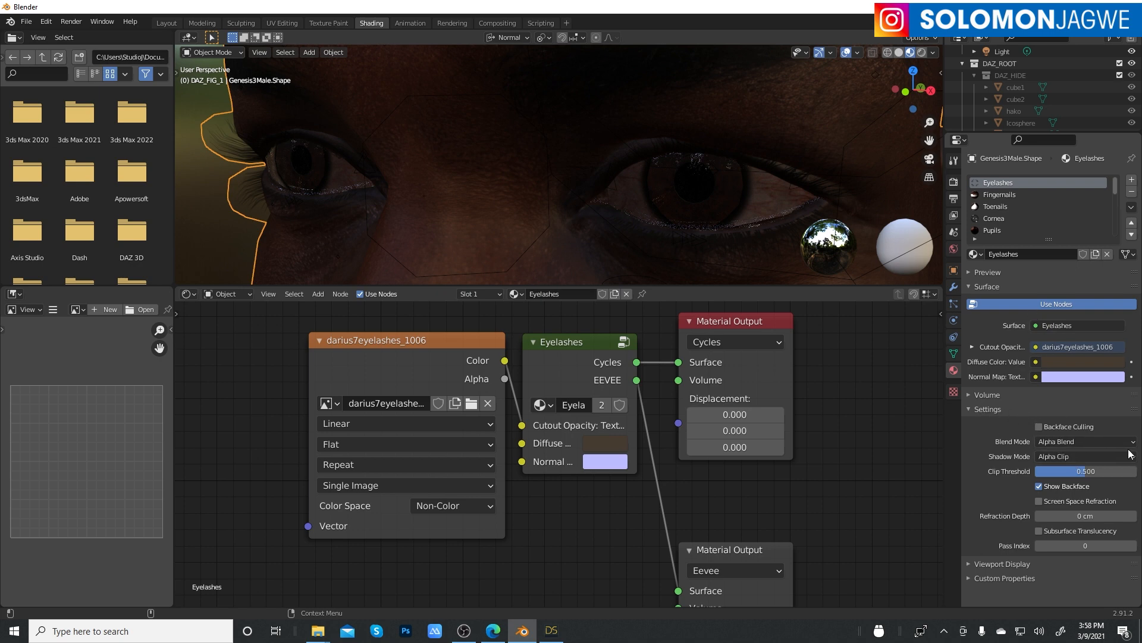
# Set both the blend mode and the shadow mode of the Eyelashes material to Alpha Hashed
pyautogui.click(1067, 443)
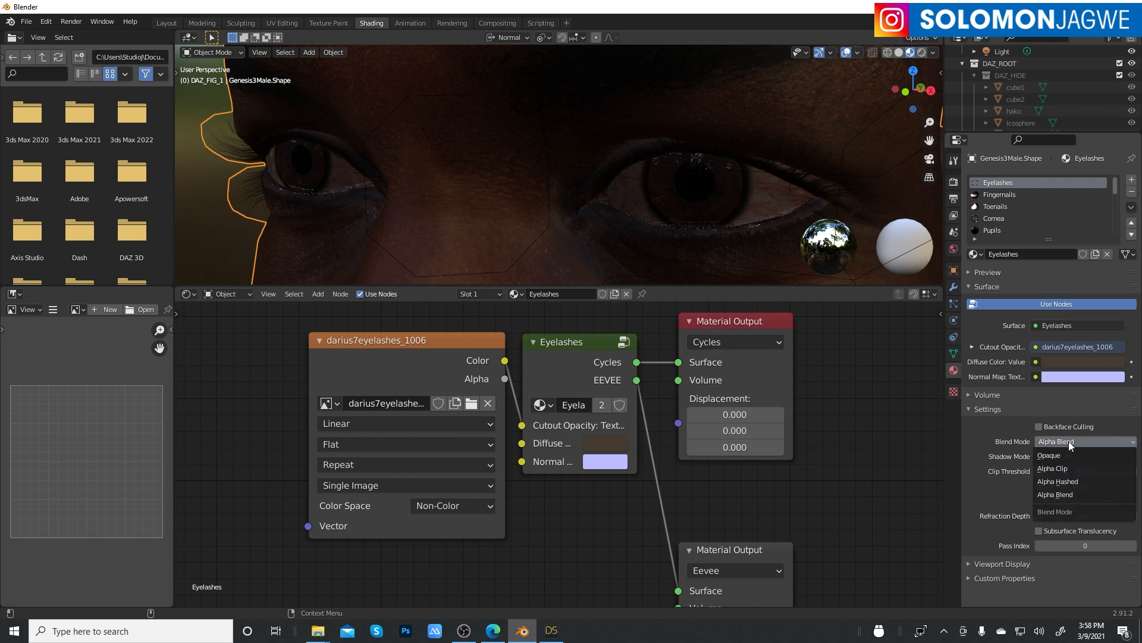
pyautogui.click(1069, 482)
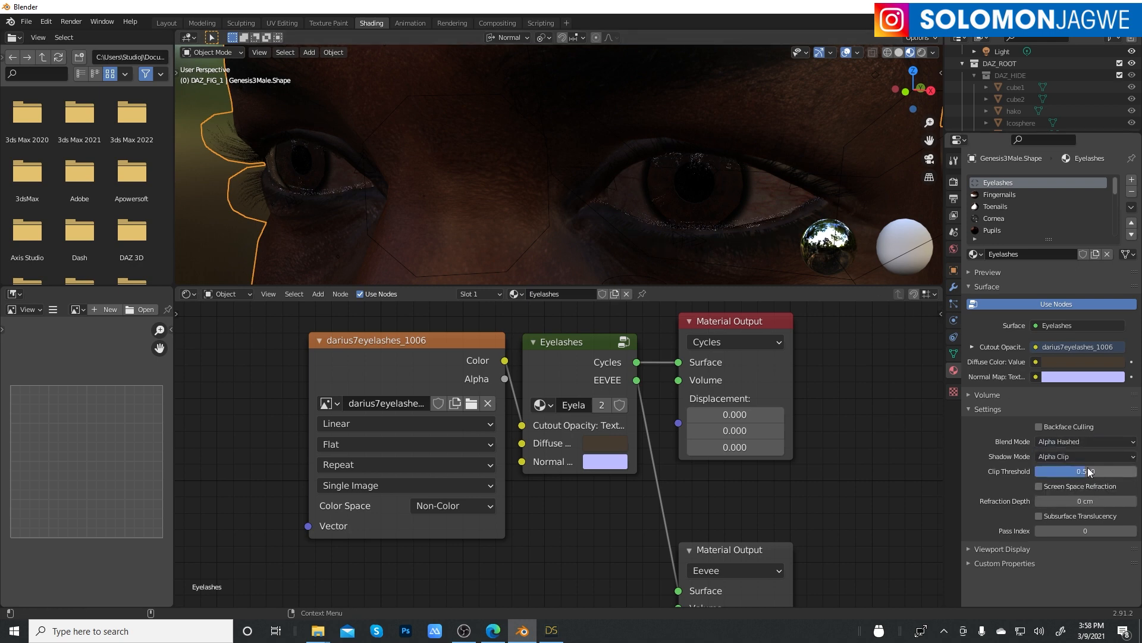
pyautogui.click(1079, 455)
pyautogui.click(1074, 510)
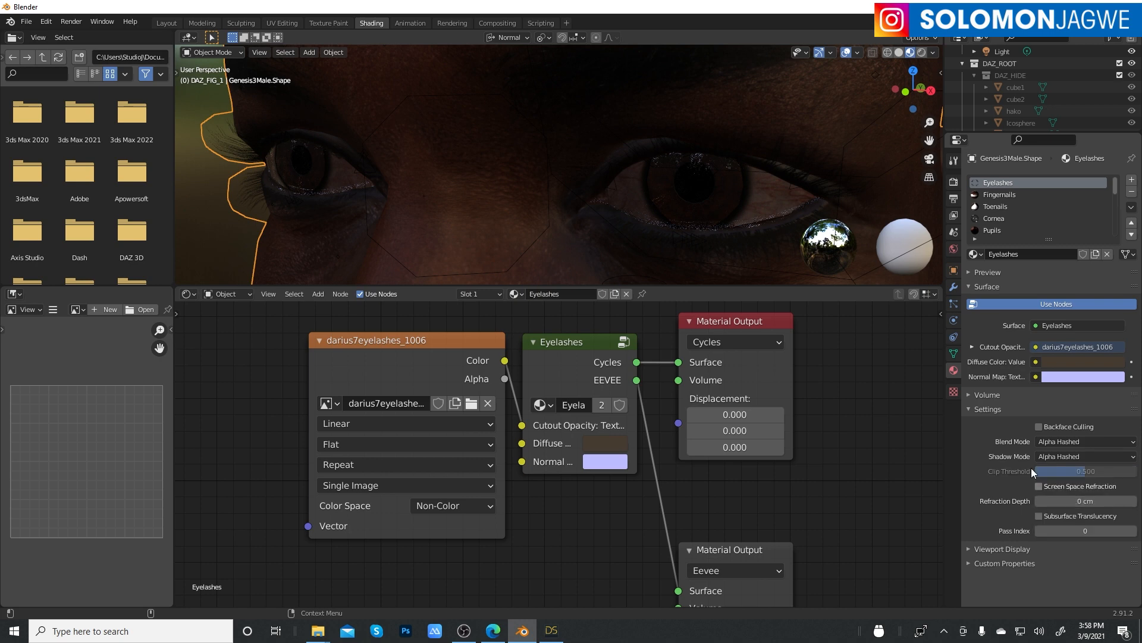
pyautogui.moveTo(679, 195); pyautogui.dragTo(738, 194, button='middle')
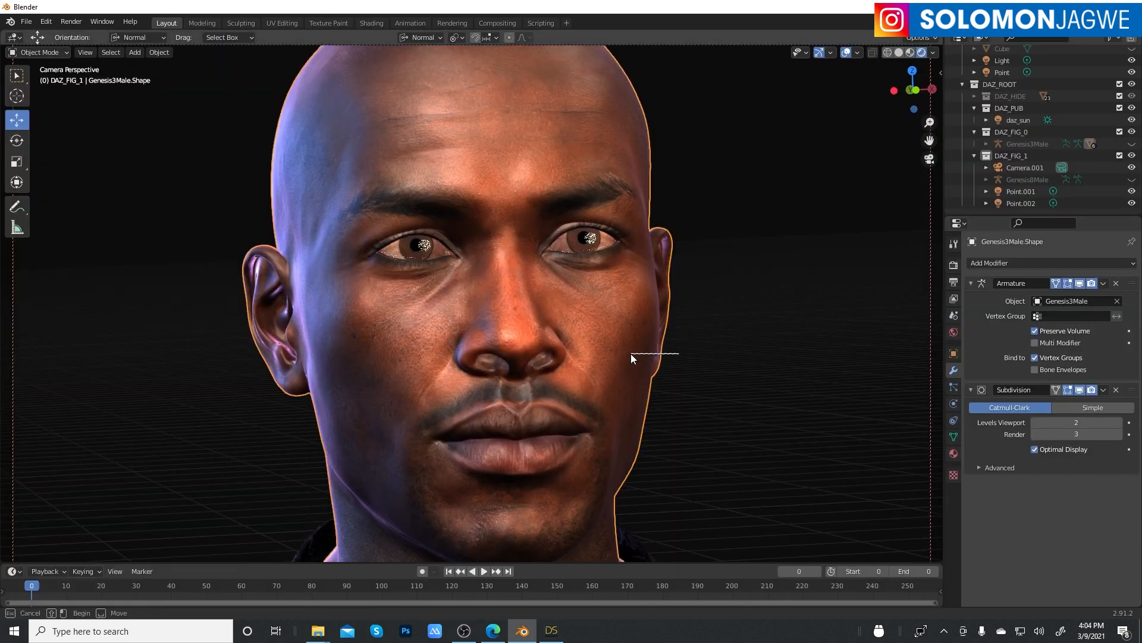
# With the eyes framed up close, set the Eevee viewport samples to 512, and raise them further to 1024
pyautogui.moveTo(691, 345); pyautogui.dragTo(644, 348, button='middle')
pyautogui.scroll(4, 644, 345)
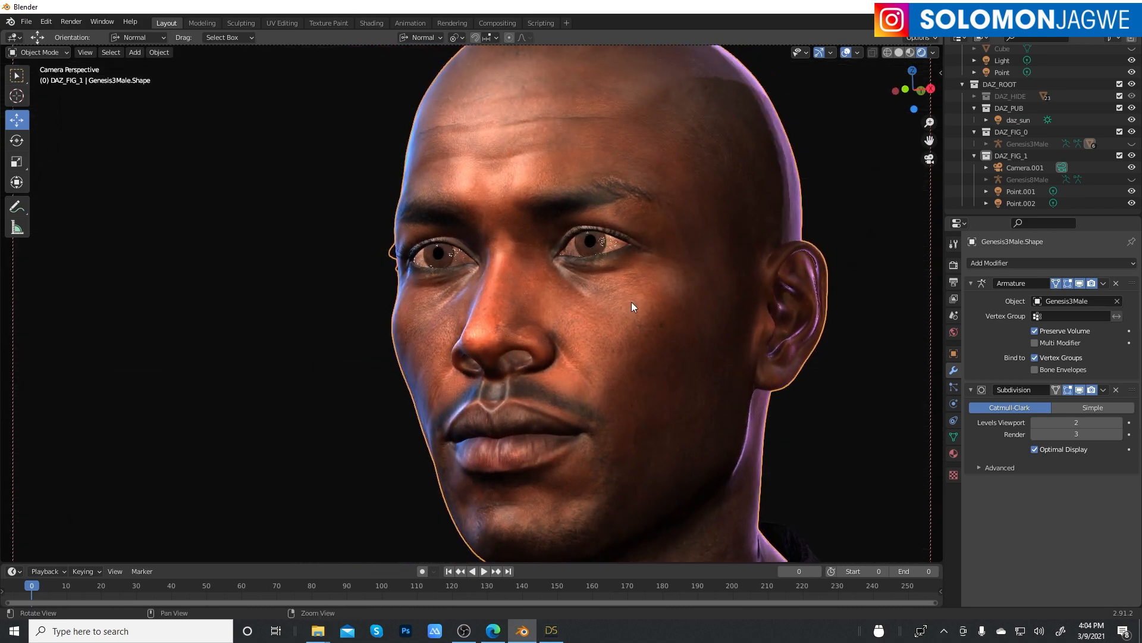
pyautogui.scroll(4, 605, 284)
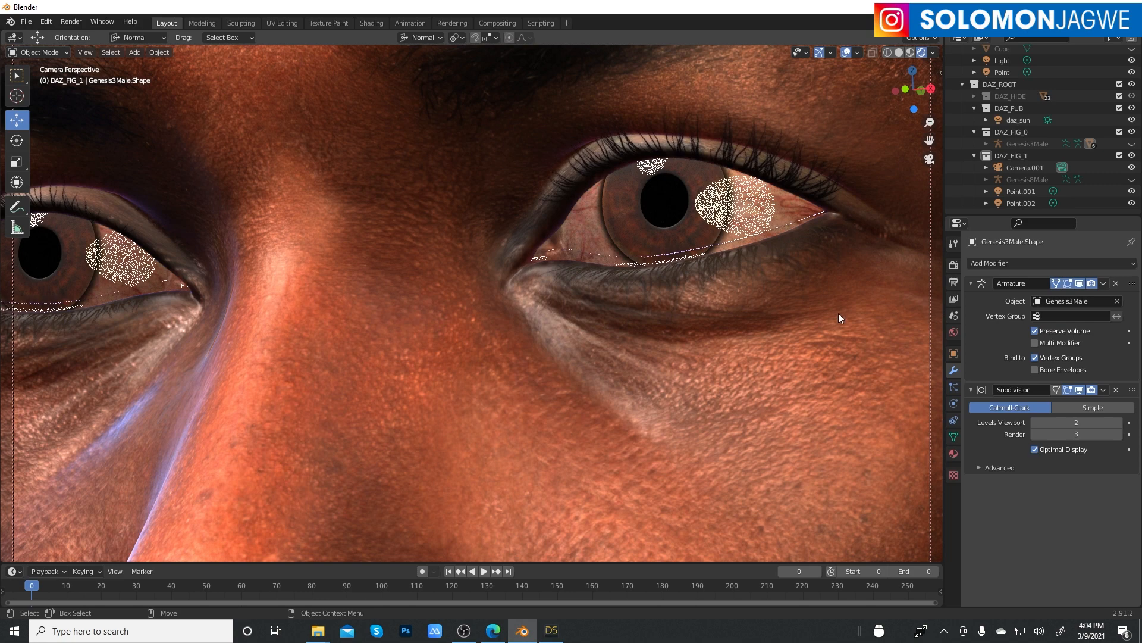
pyautogui.click(953, 266)
pyautogui.click(1091, 310)
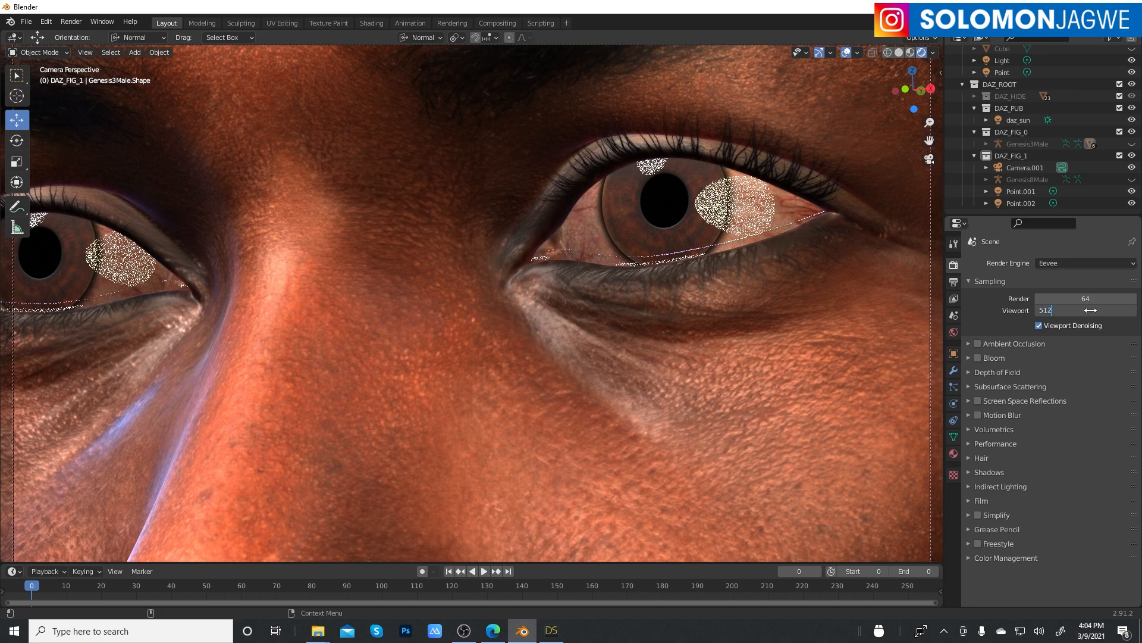
pyautogui.press('Return')
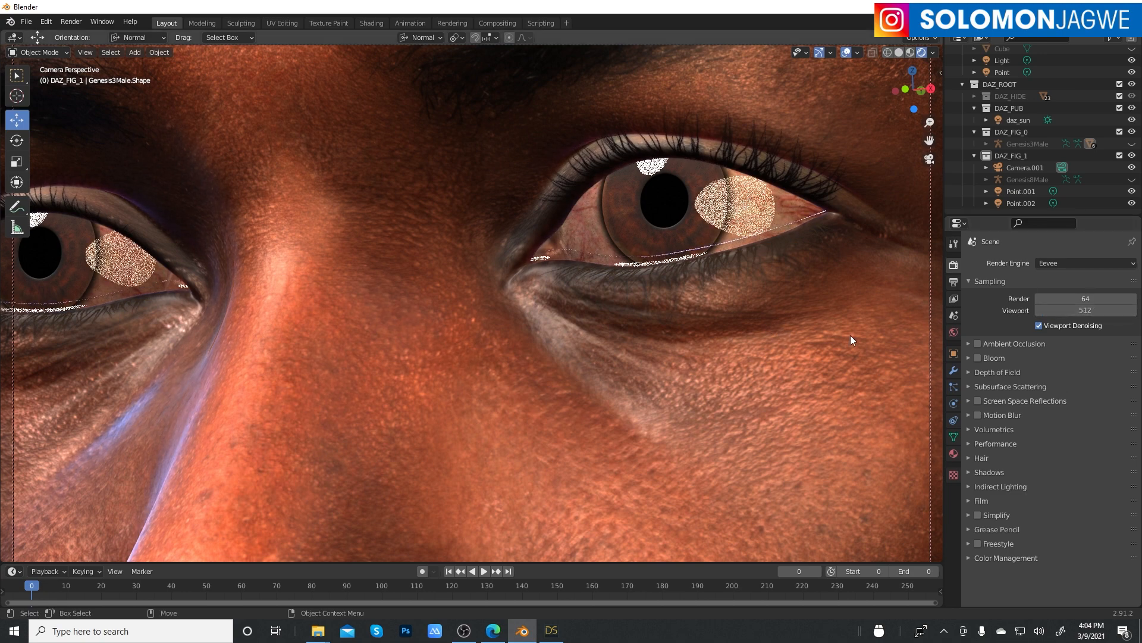
pyautogui.click(1088, 312)
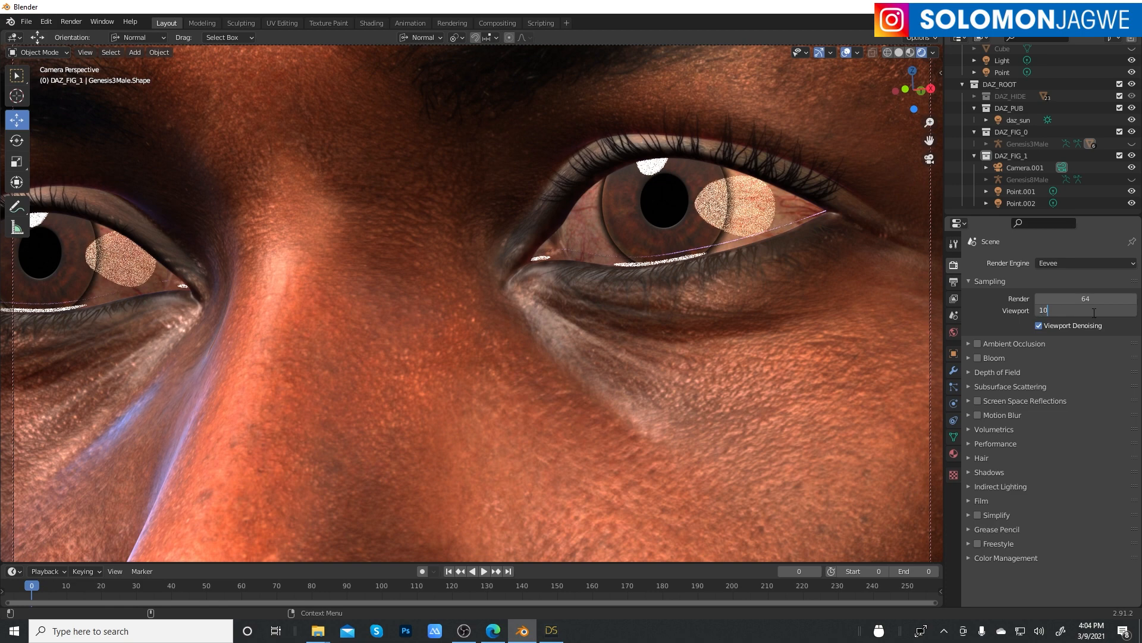
pyautogui.press('Return')
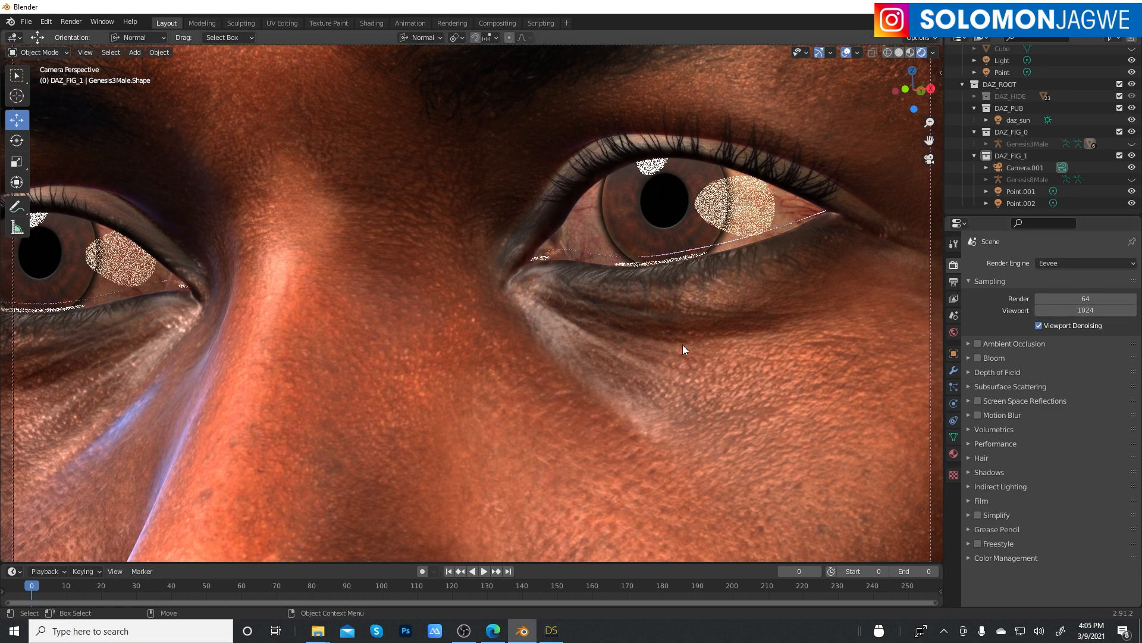
# Examine Darius 7's eyes, lashes and face in the rendered view from several angles and distances
pyautogui.scroll(-5, 625, 350)
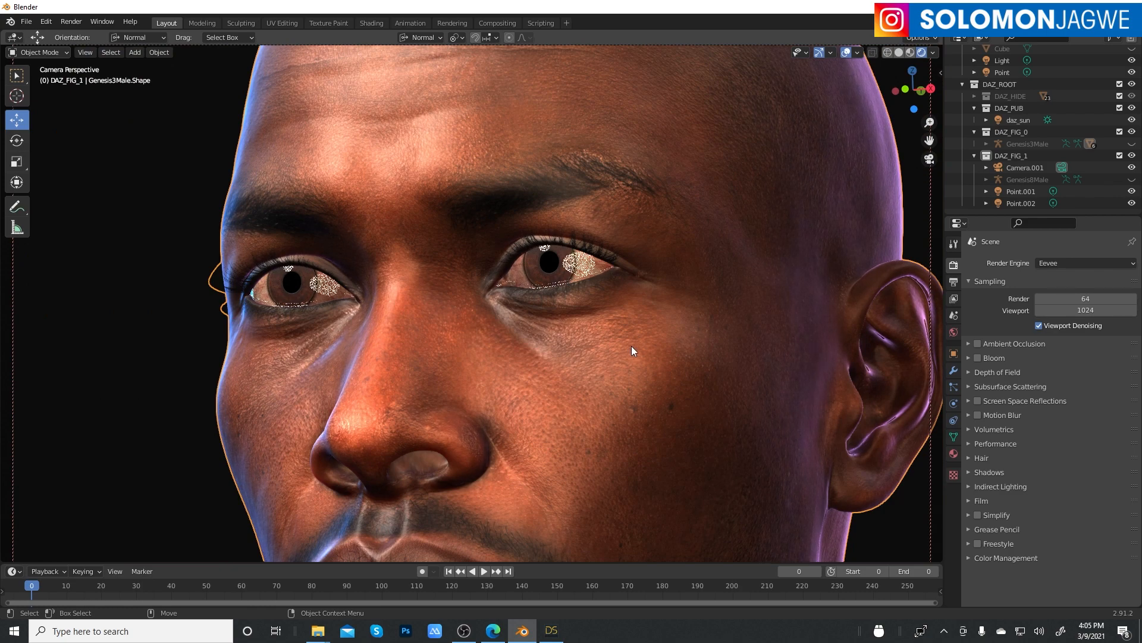
pyautogui.moveTo(573, 345); pyautogui.dragTo(627, 354, button='middle')
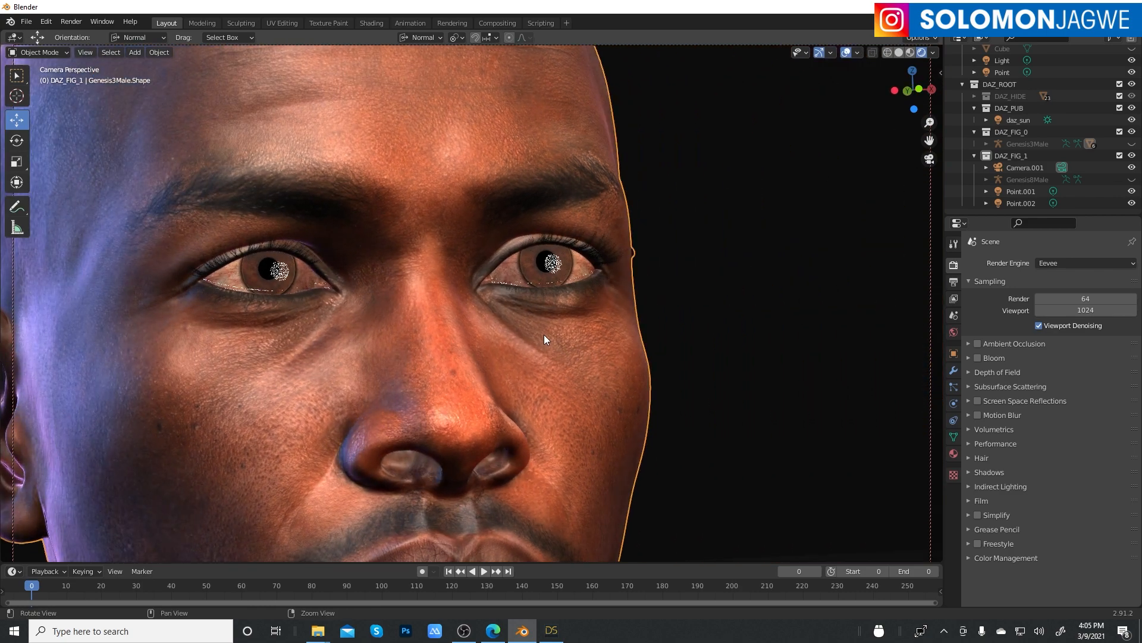
pyautogui.keyDown('shift'); pyautogui.moveTo(543, 337); pyautogui.dragTo(687, 262, button='middle'); pyautogui.keyUp('shift')
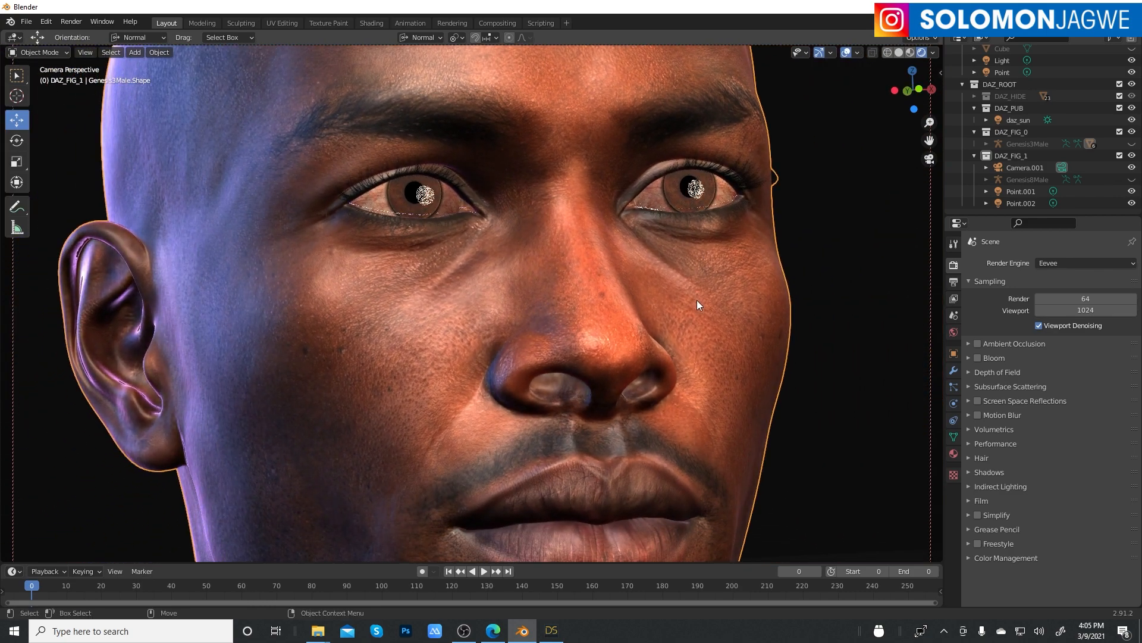
pyautogui.scroll(-2, 698, 300)
pyautogui.scroll(-3, 697, 305)
pyautogui.moveTo(686, 319); pyautogui.dragTo(648, 310, button='middle')
pyautogui.scroll(3, 590, 313)
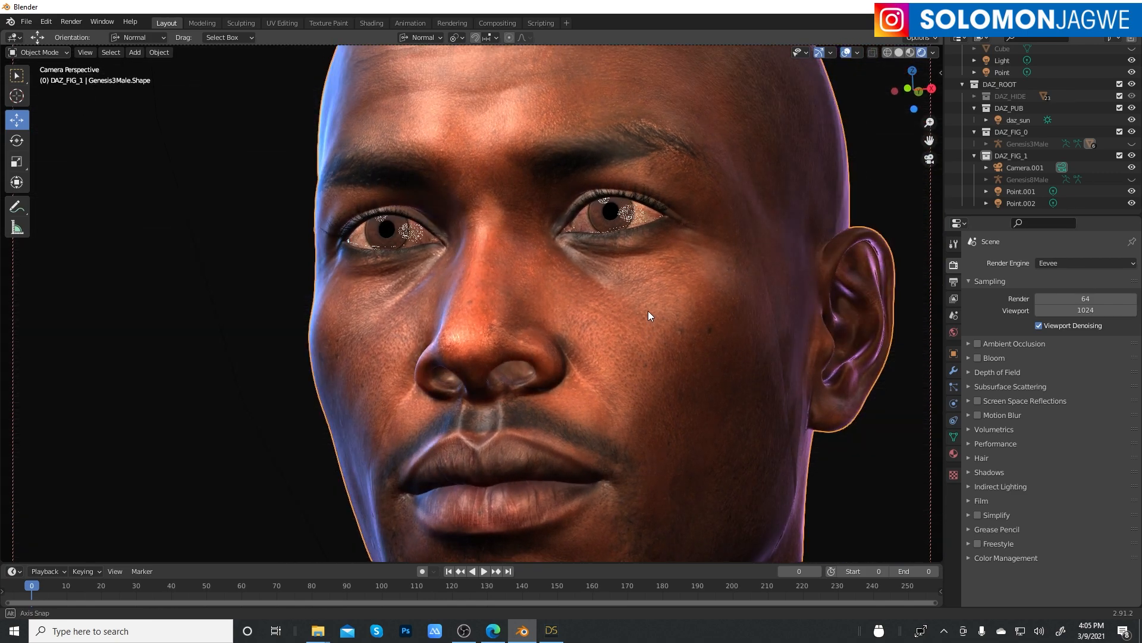
pyautogui.scroll(3, 648, 311)
pyautogui.keyDown('shift'); pyautogui.moveTo(816, 242); pyautogui.dragTo(727, 332, button='middle'); pyautogui.keyUp('shift')
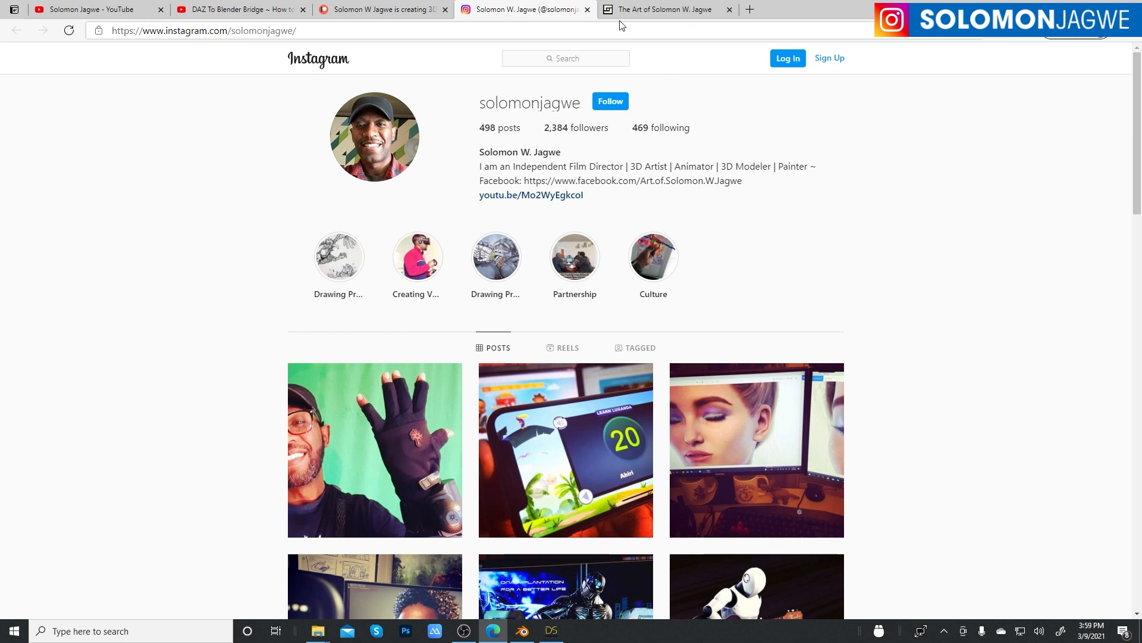
# Show the artist's website at sowl.com and his YouTube channel page in the browser
pyautogui.click(638, 10)
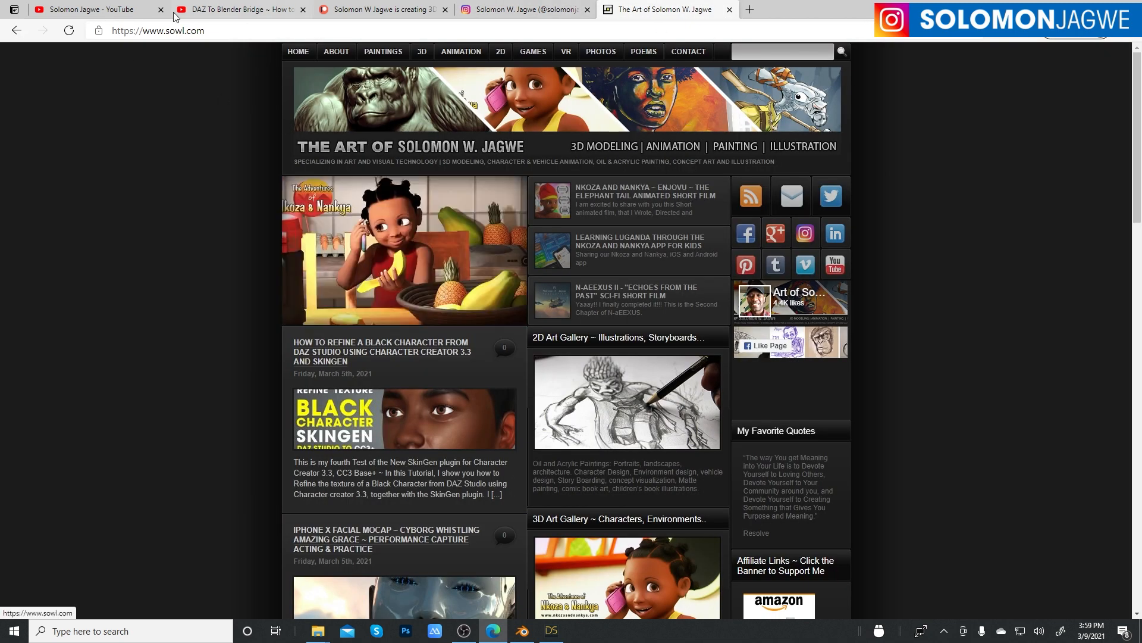
pyautogui.click(122, 10)
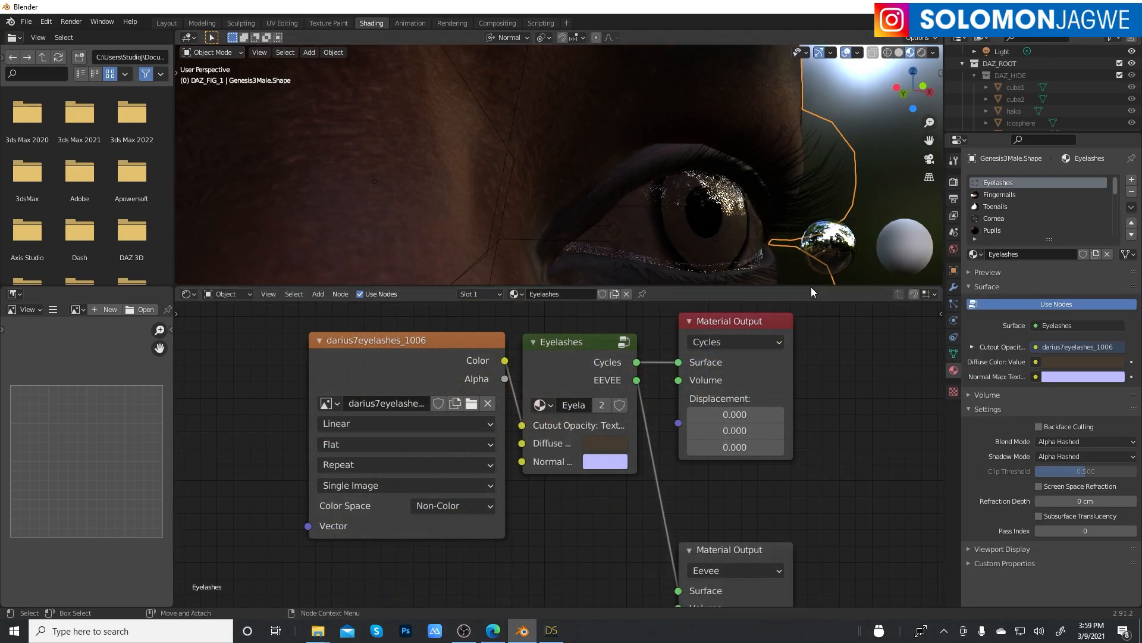
# Enlarge the 3D viewport over the node editor in Blender and inspect the eyelashes from another side
pyautogui.moveTo(811, 285); pyautogui.dragTo(813, 491)
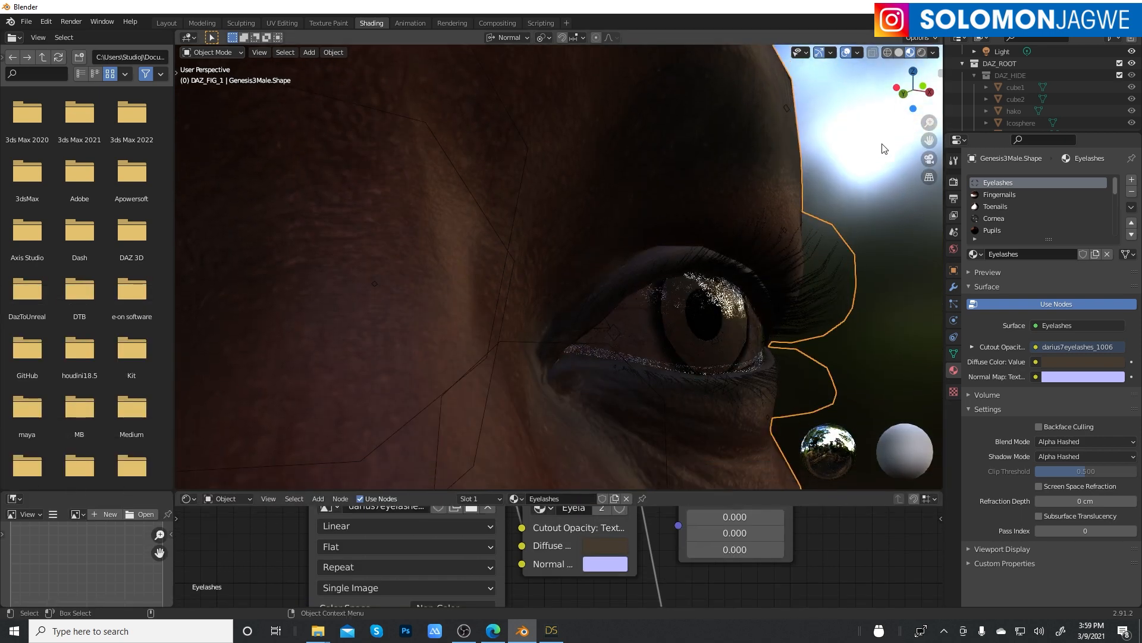
pyautogui.moveTo(913, 89); pyautogui.dragTo(878, 91)
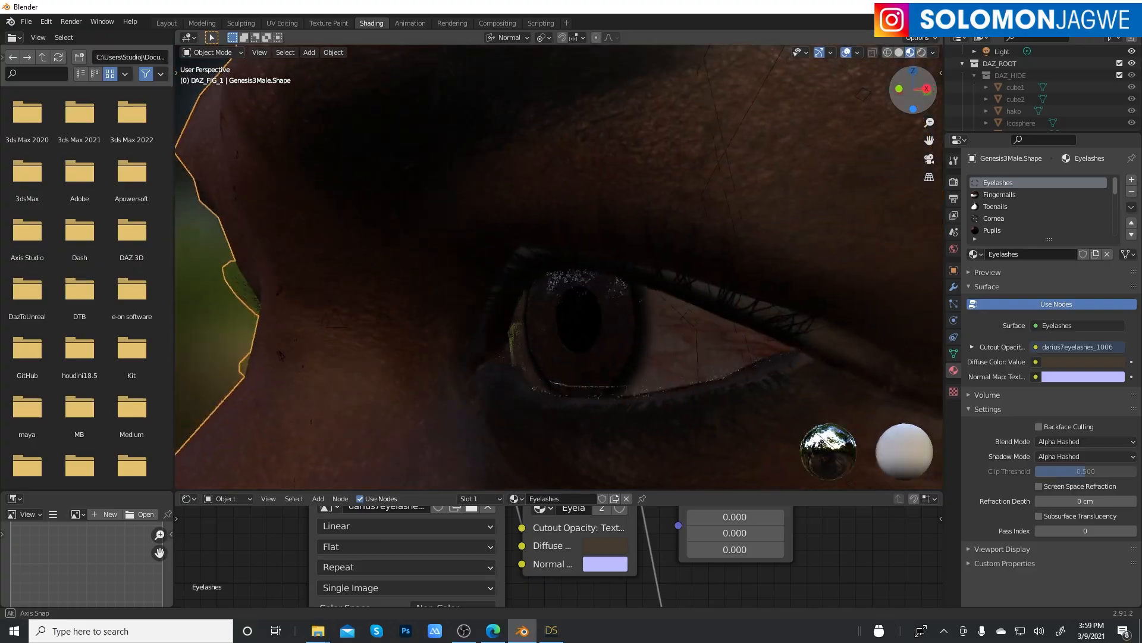